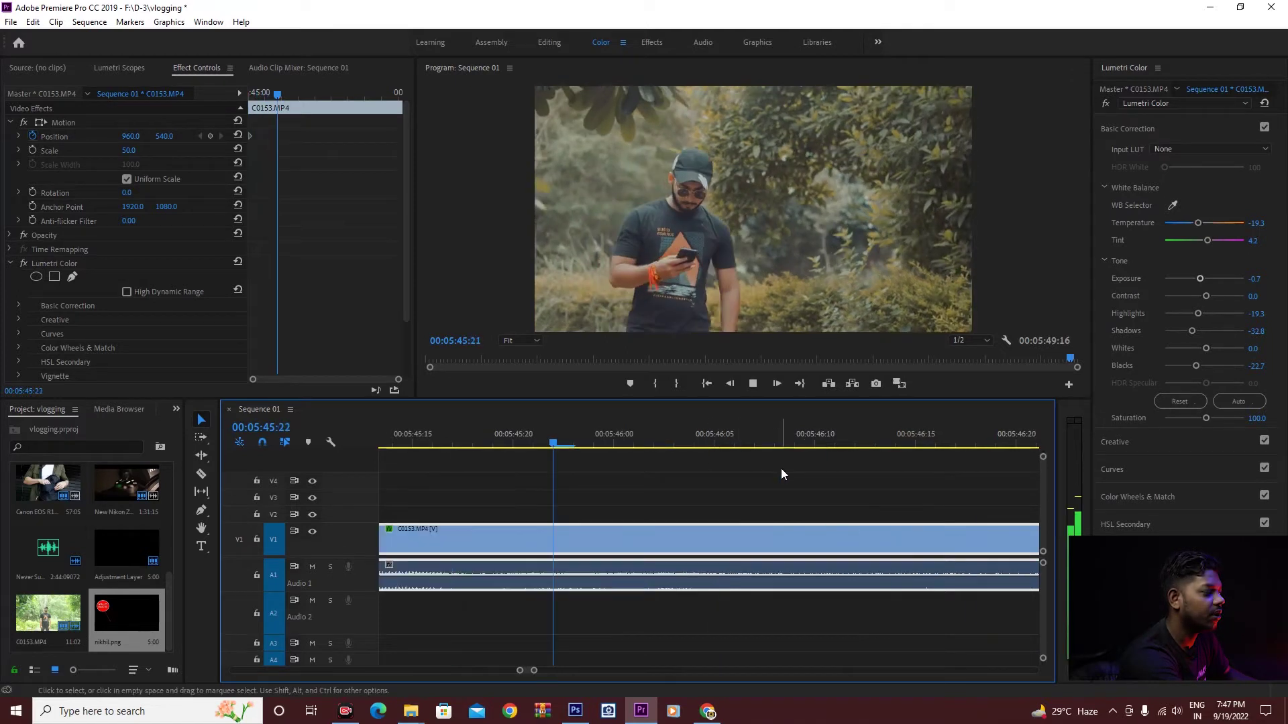
key("minus")
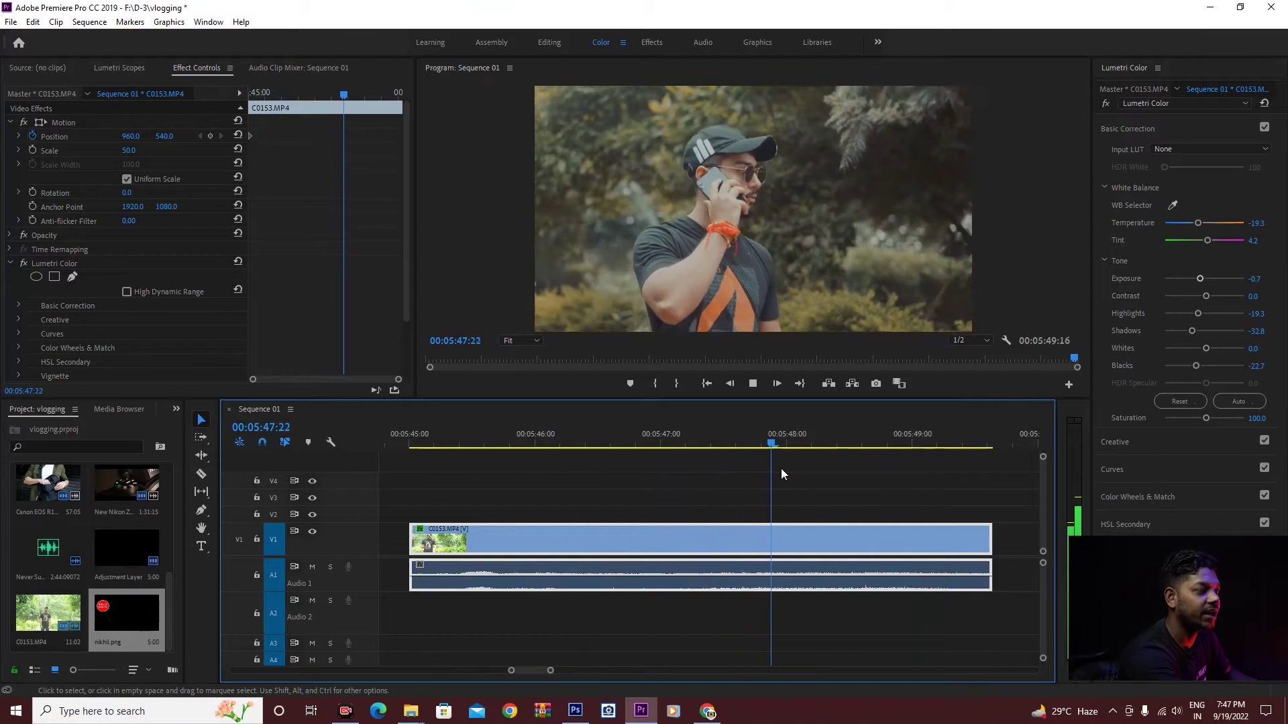
key("space")
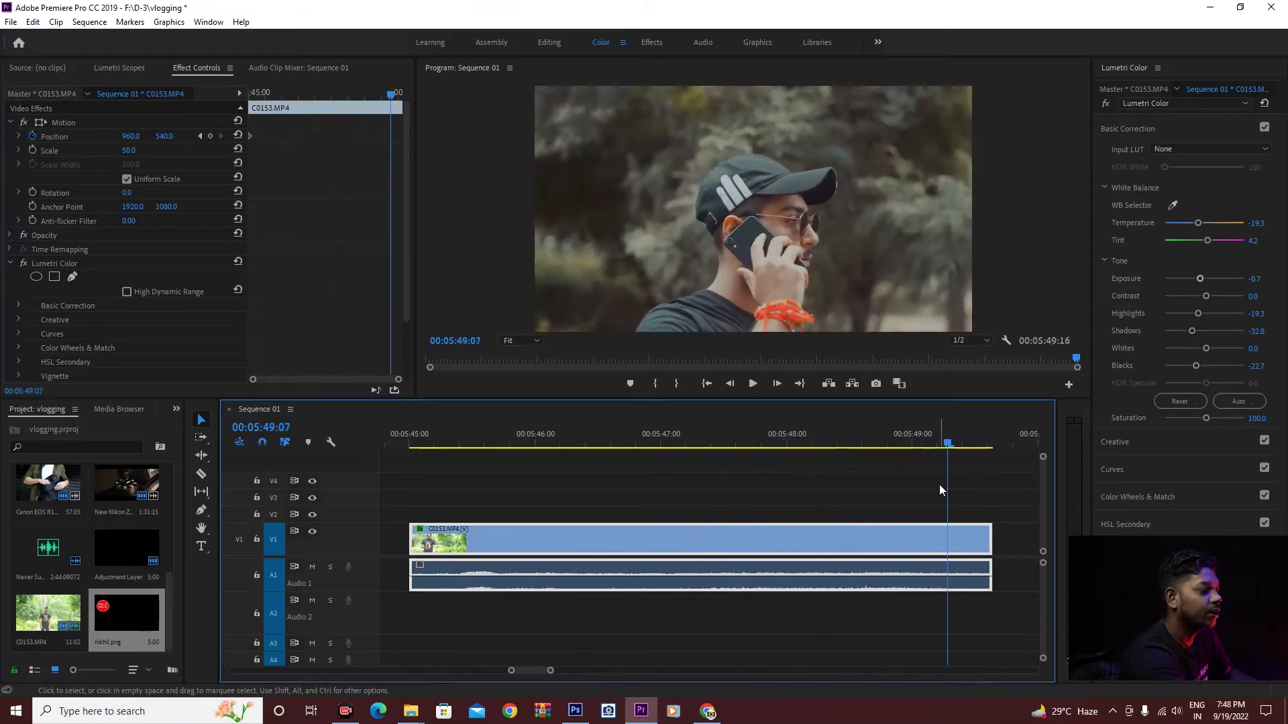
mouse_move(948, 449)
left_mouse_down()
mouse_move(980, 472)
mouse_move(408, 589)
left_mouse_up()
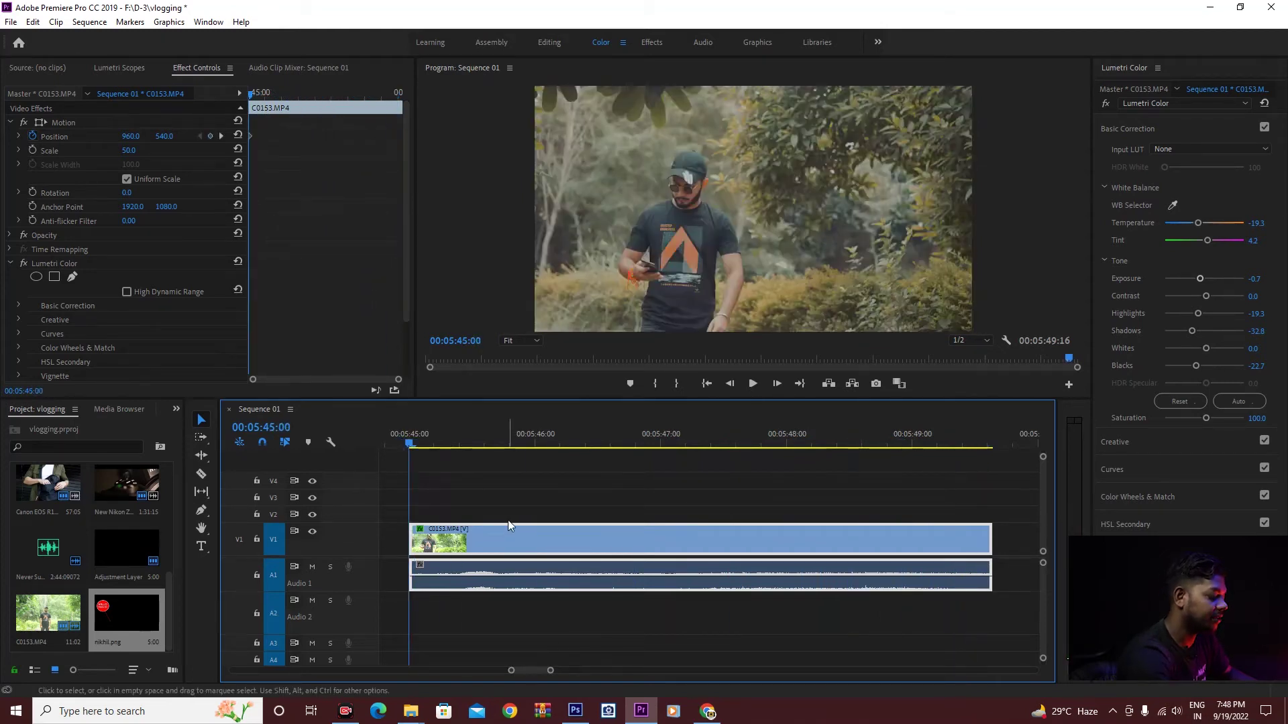
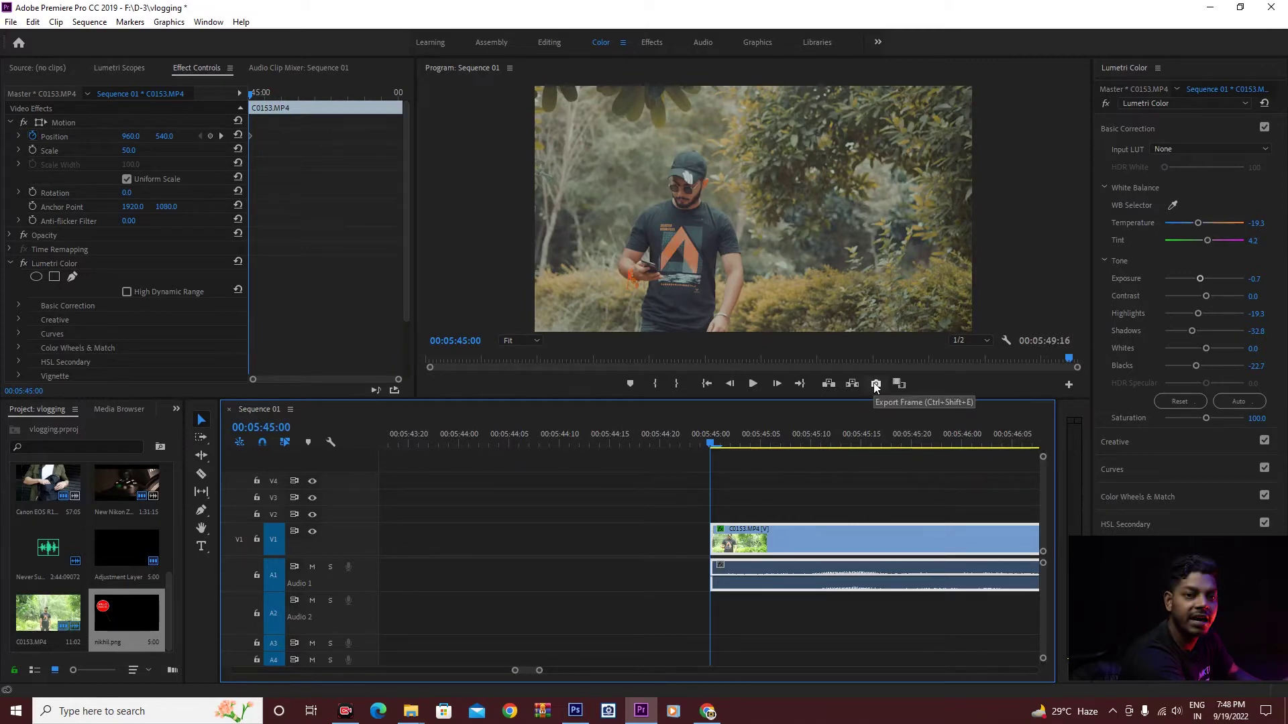
Export the sequence frame at 00:05:45:00 from Premiere Pro as a JPEG still.
left_click(875, 384)
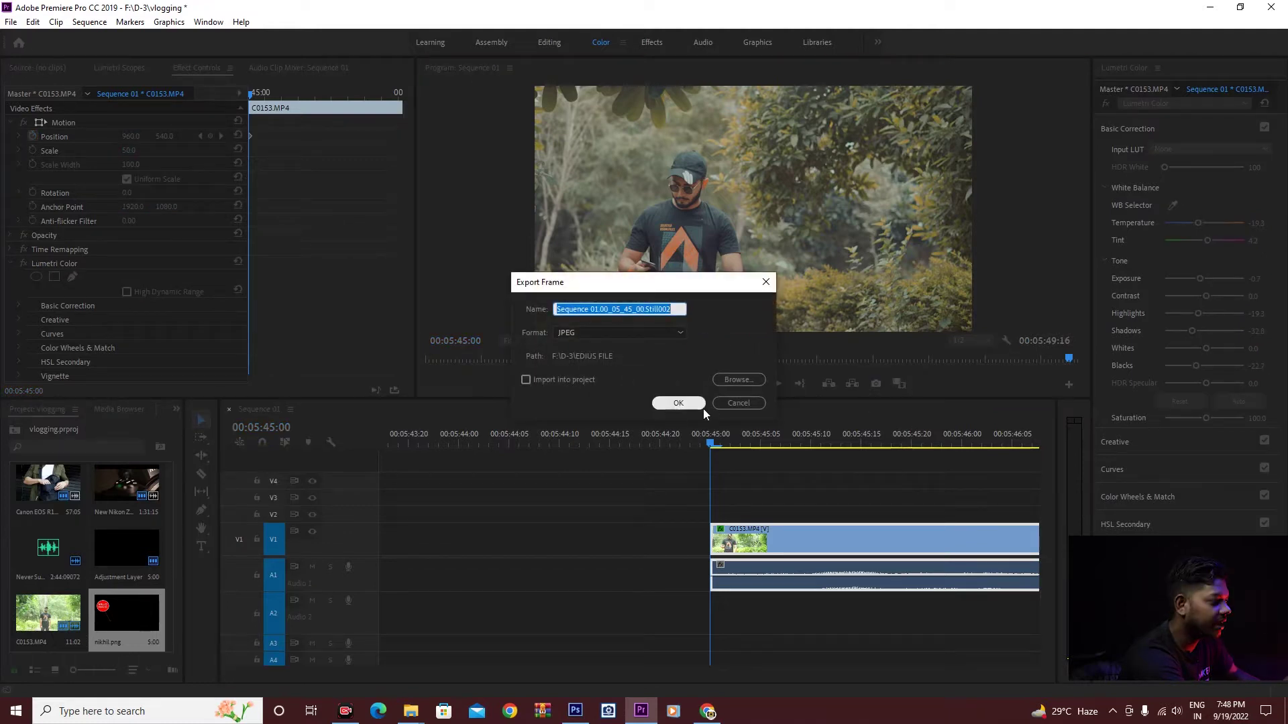
left_click(678, 403)
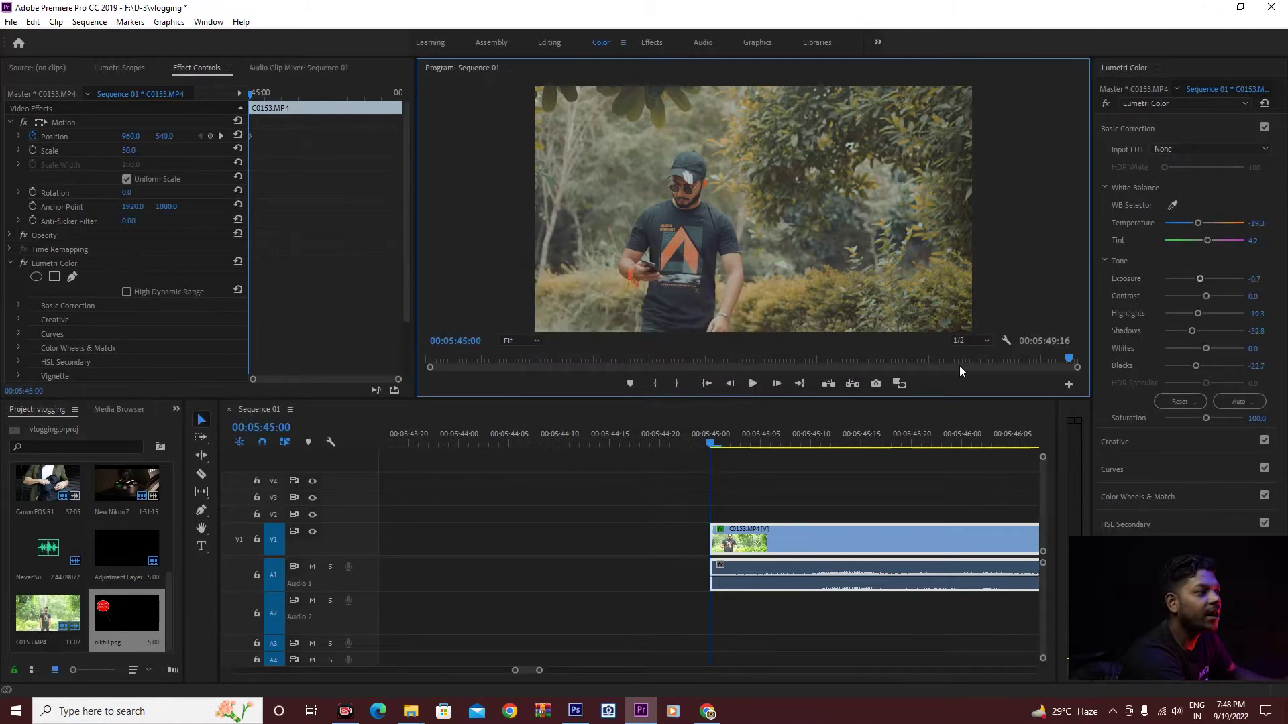
Minimize Premiere and open Sequence 01.00_05_45_00.Still002.jpg in Photoshop through Camera Raw, unchanged.
left_click(1207, 12)
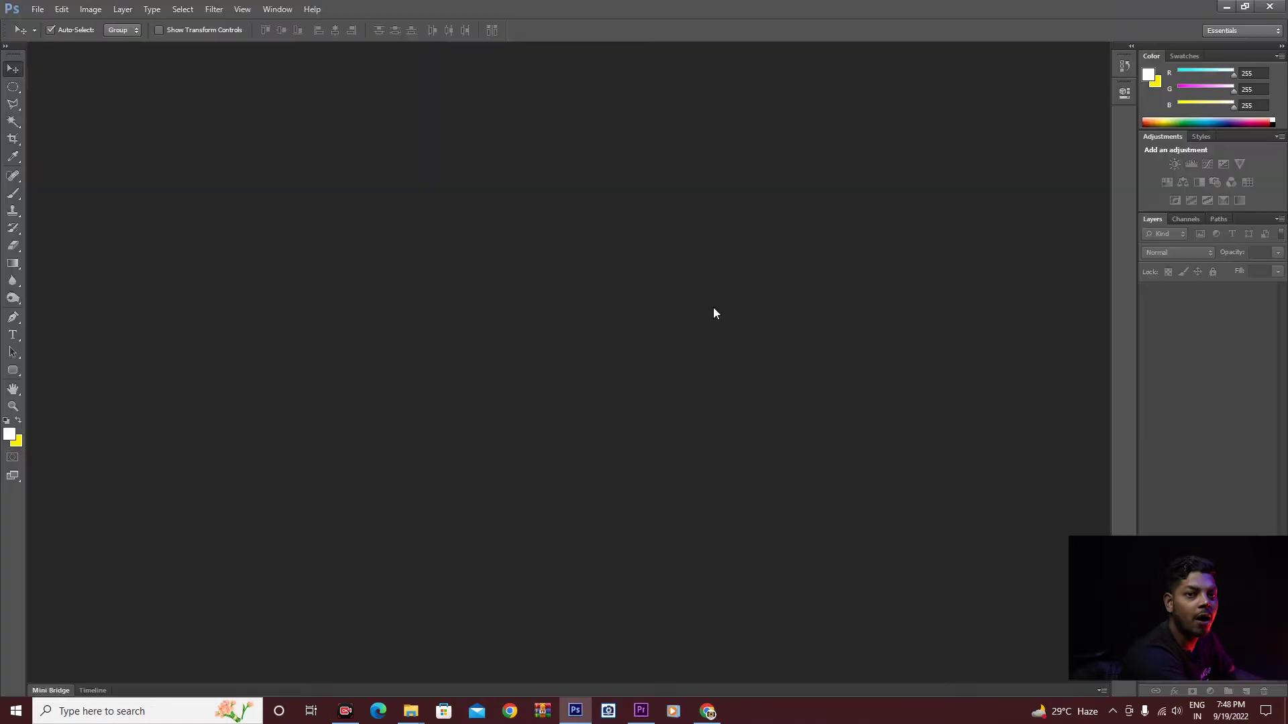
double_click(686, 337)
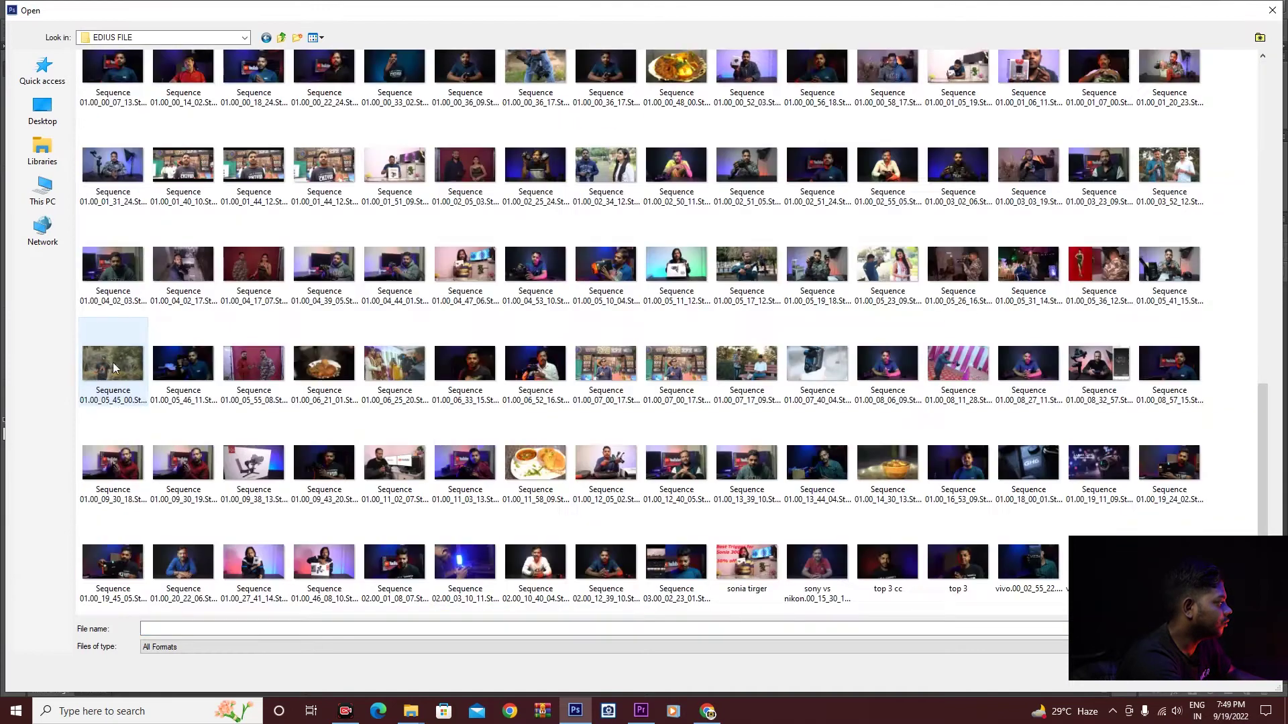
left_click(113, 366)
key("Return")
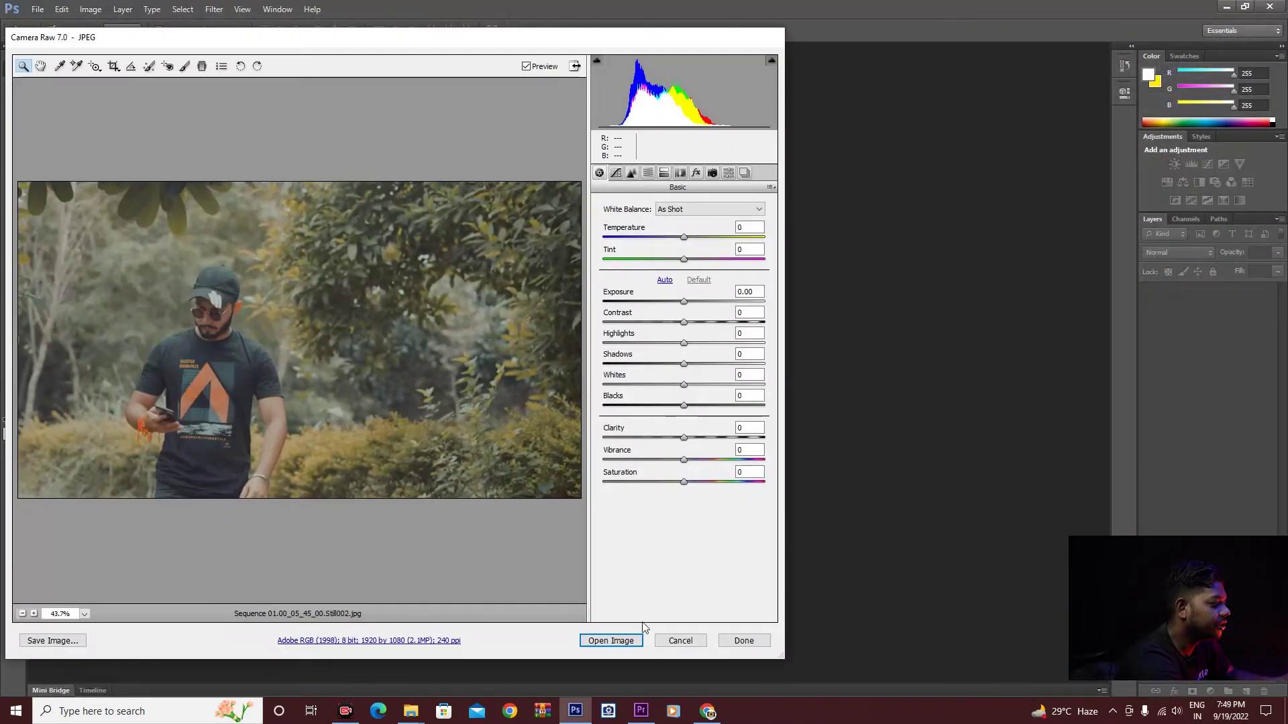
left_click(610, 644)
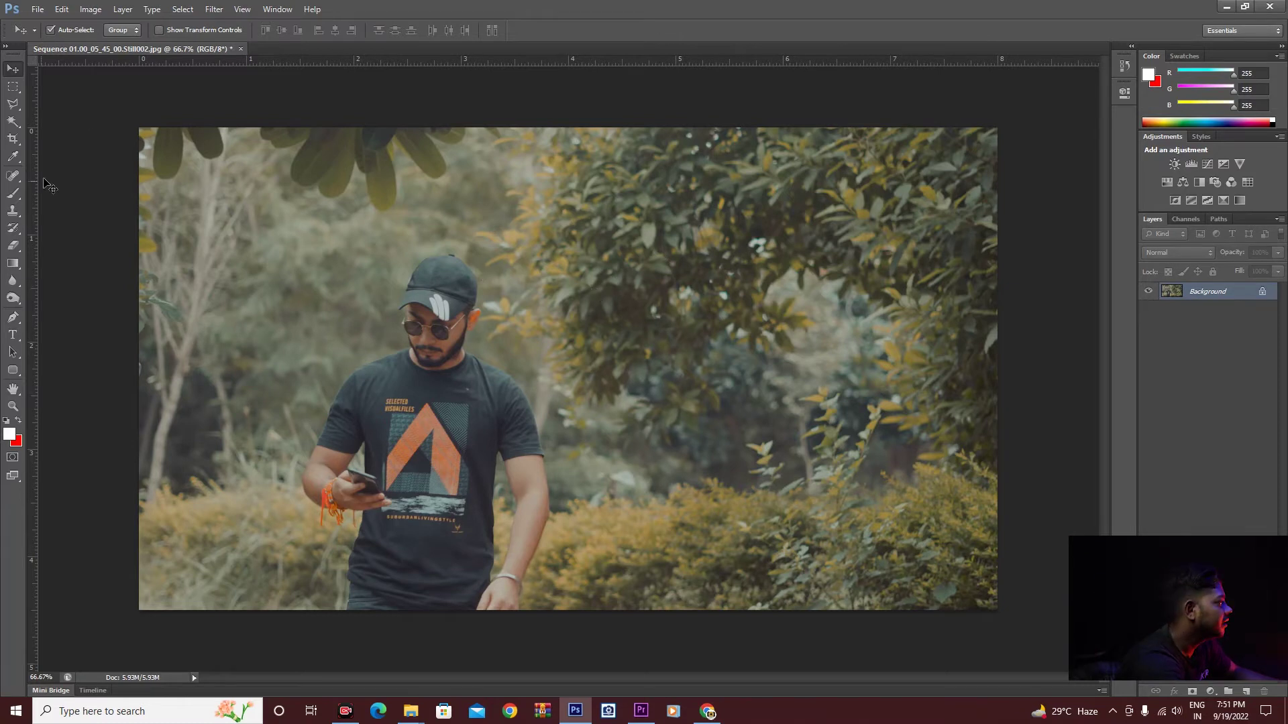
Draw a solid red circle on new Layer 1, left of the man's head.
left_click(13, 90)
right_click(12, 90)
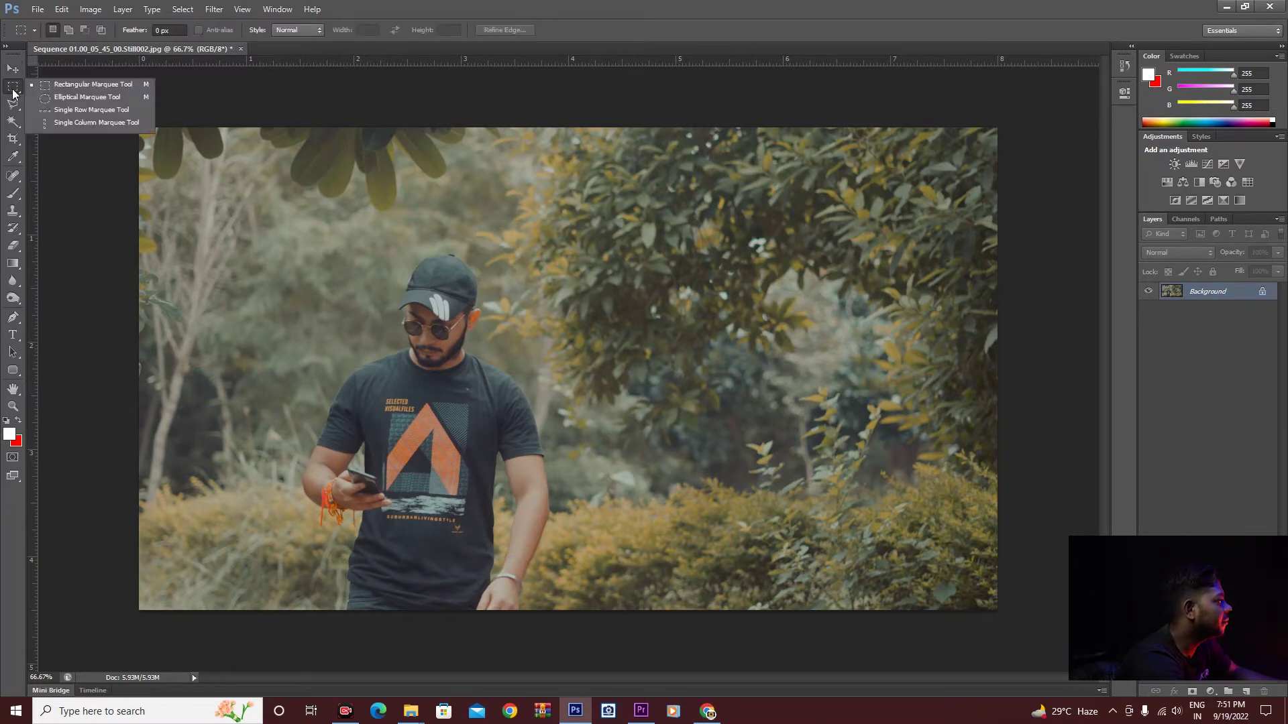
left_click(57, 98)
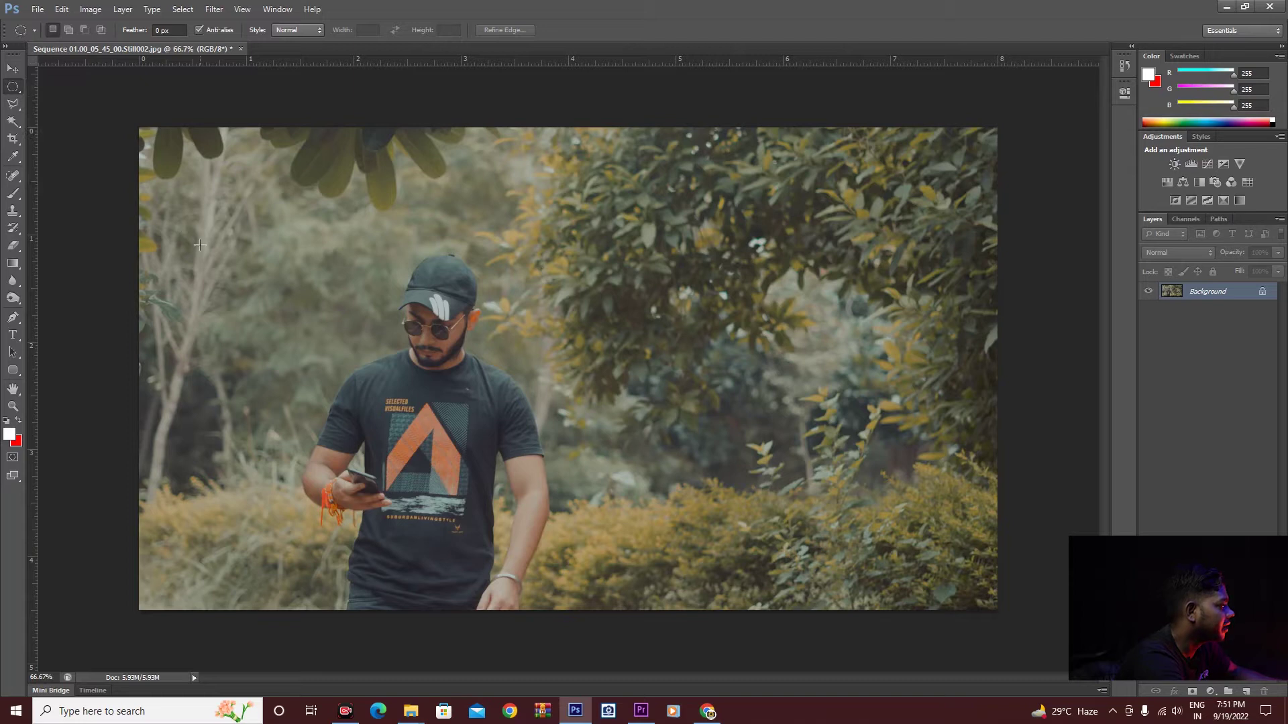
left_click_drag(196, 245, 298, 349)
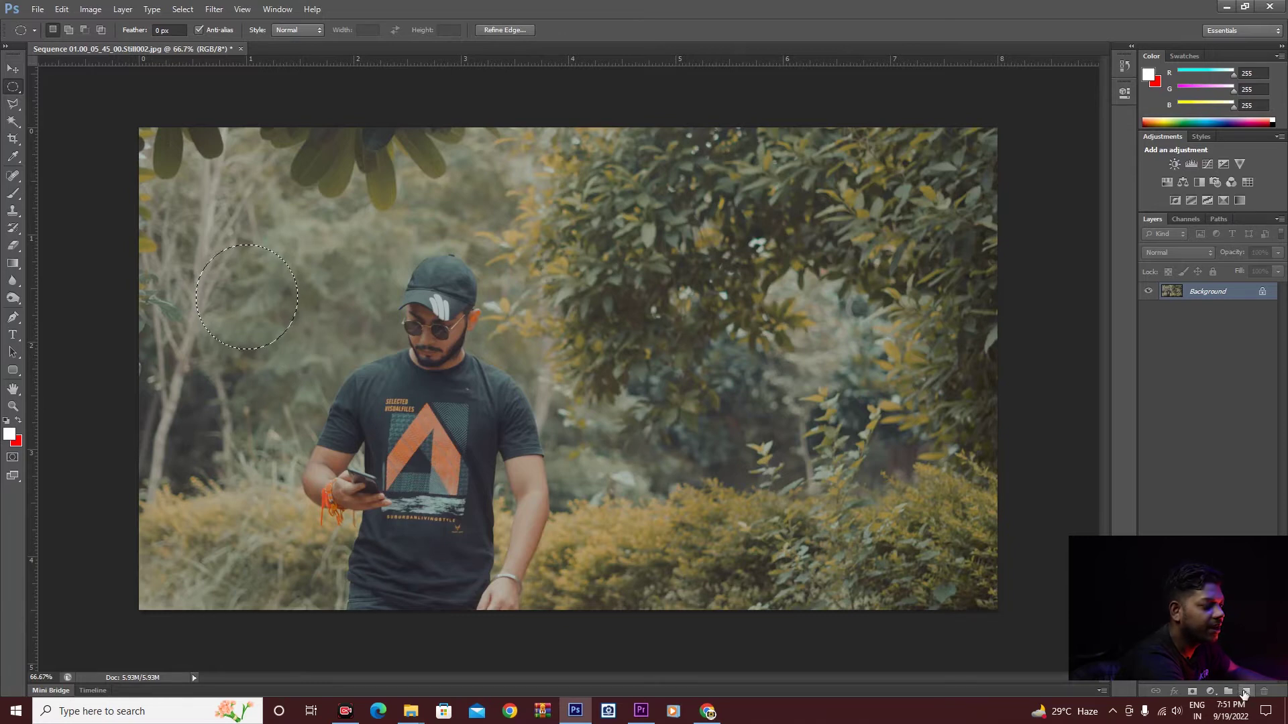
left_click(1243, 693)
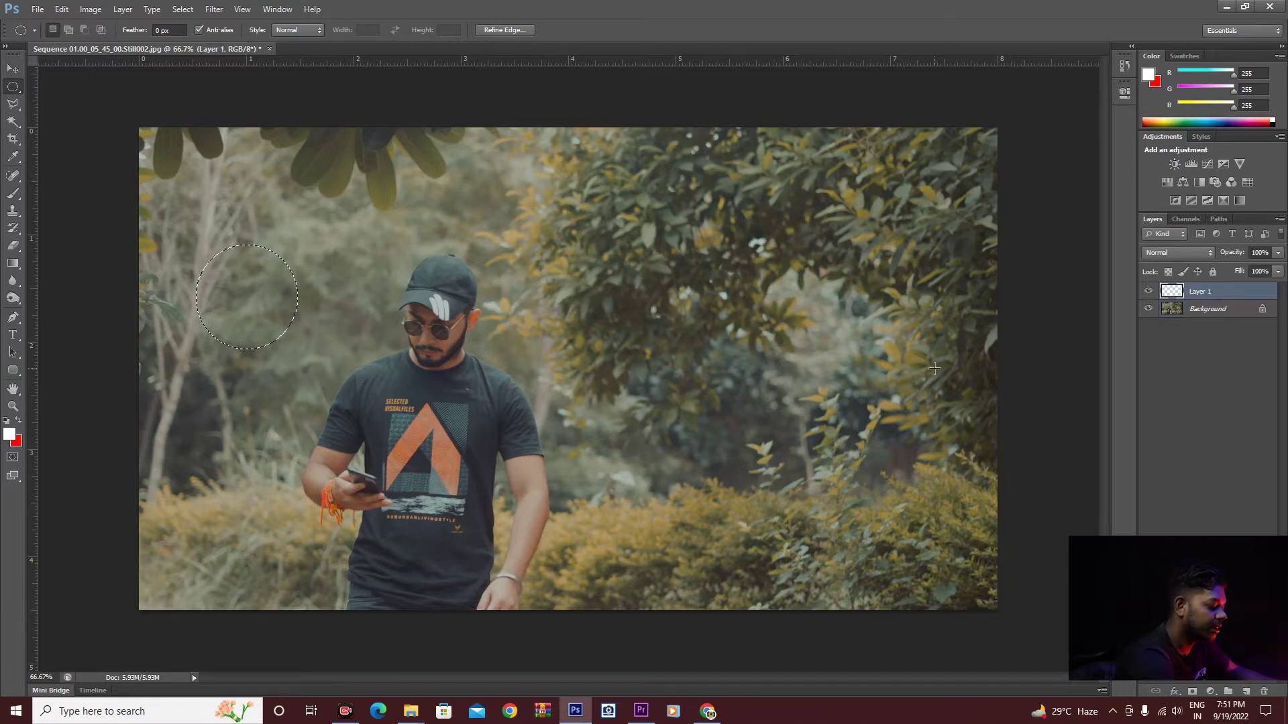
key("ctrl+BackSpace")
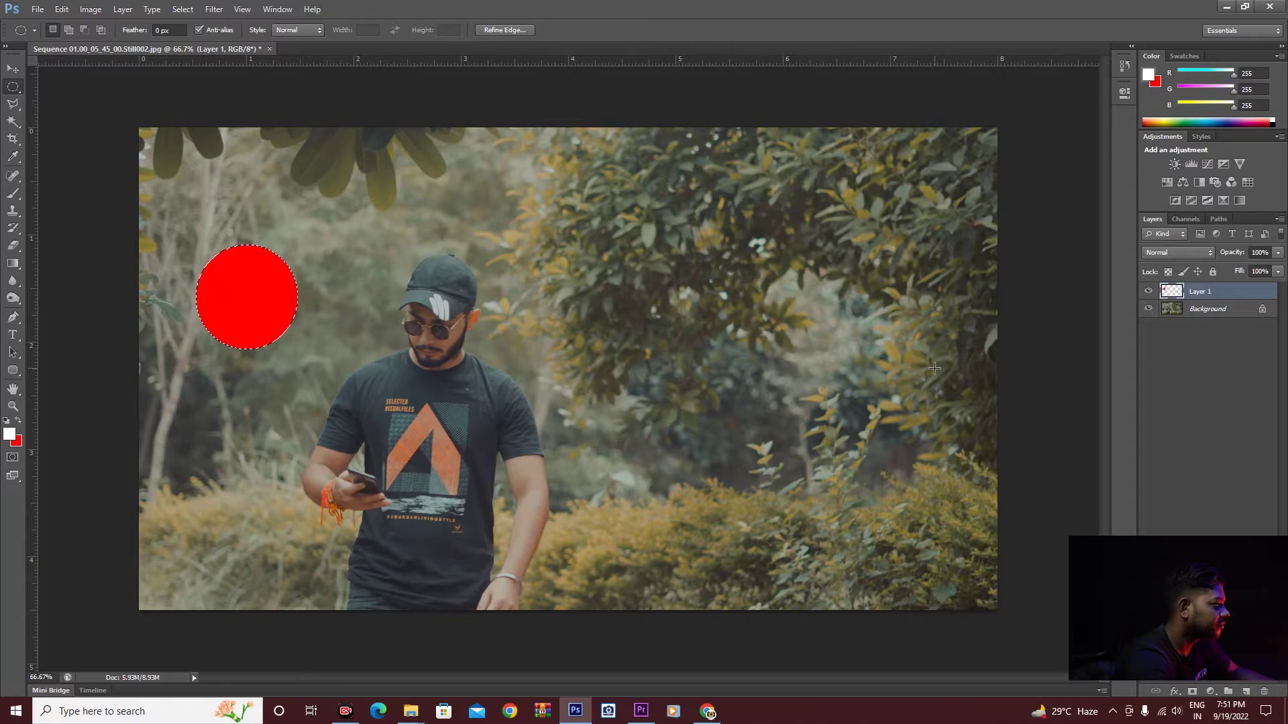
key("ctrl+d")
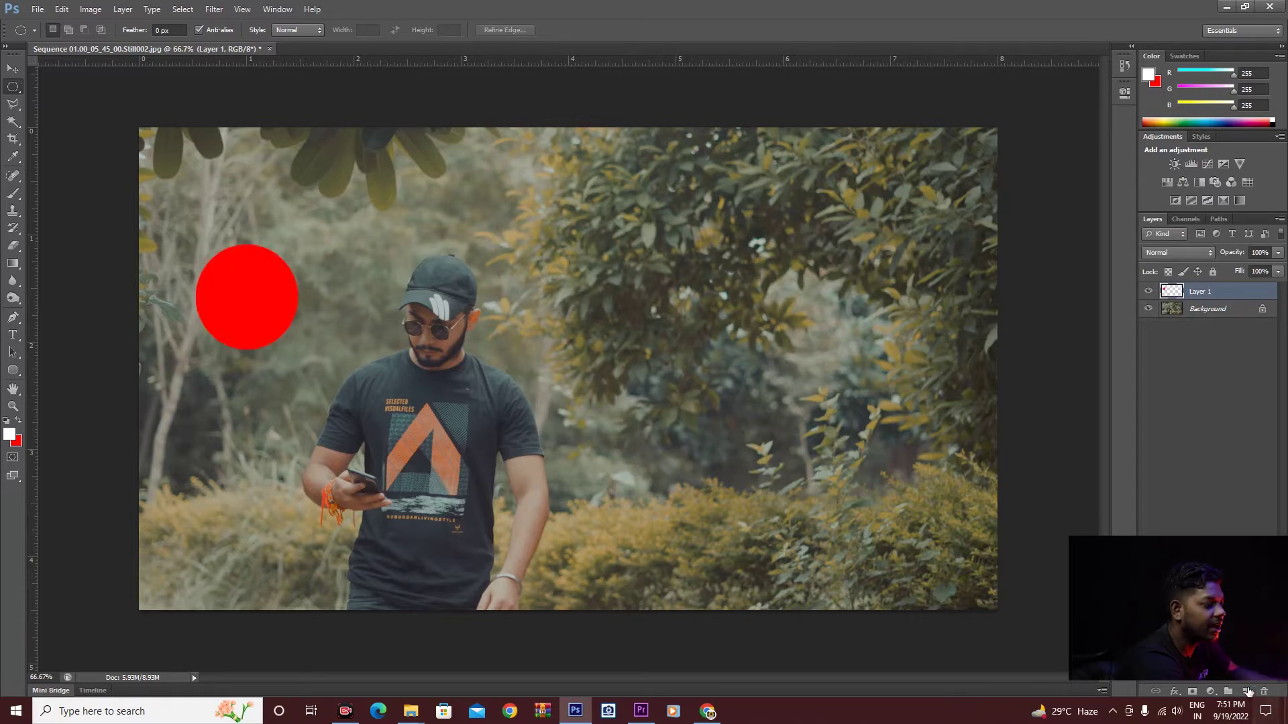
Fill a thin vertical red strip below the circle on new Layer 2.
left_click(1247, 692)
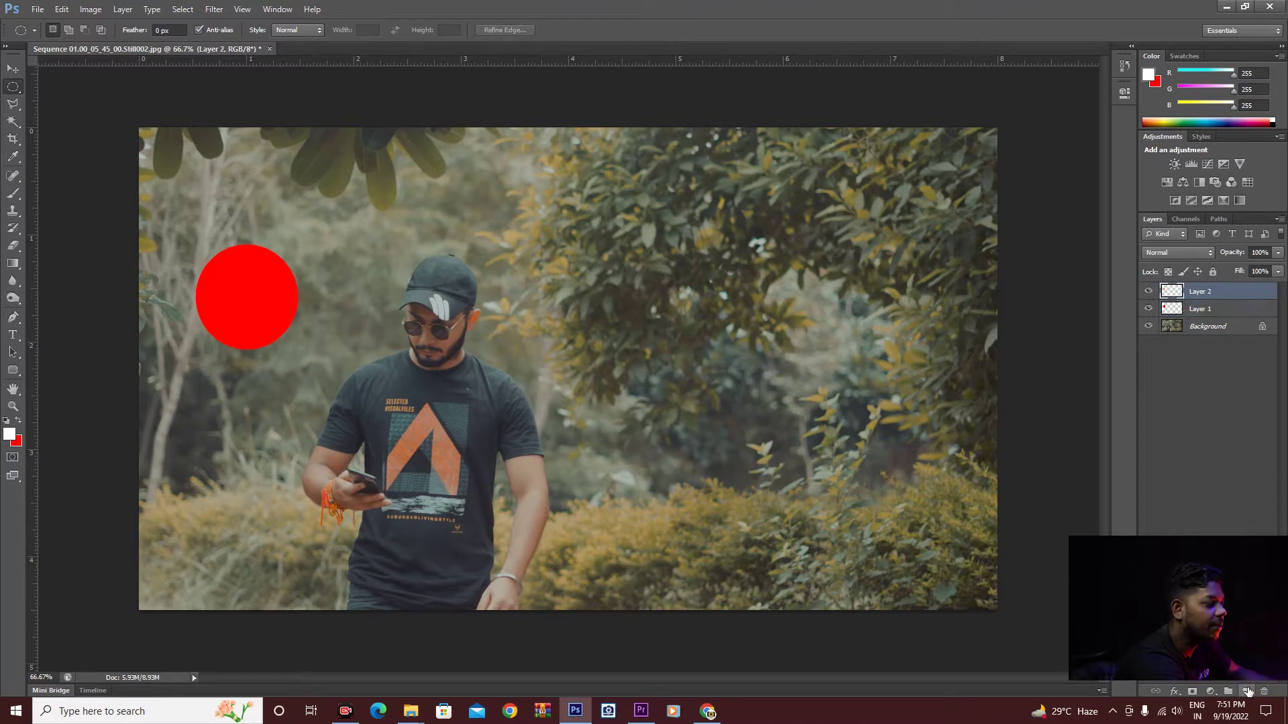
right_click(18, 93)
left_click(71, 86)
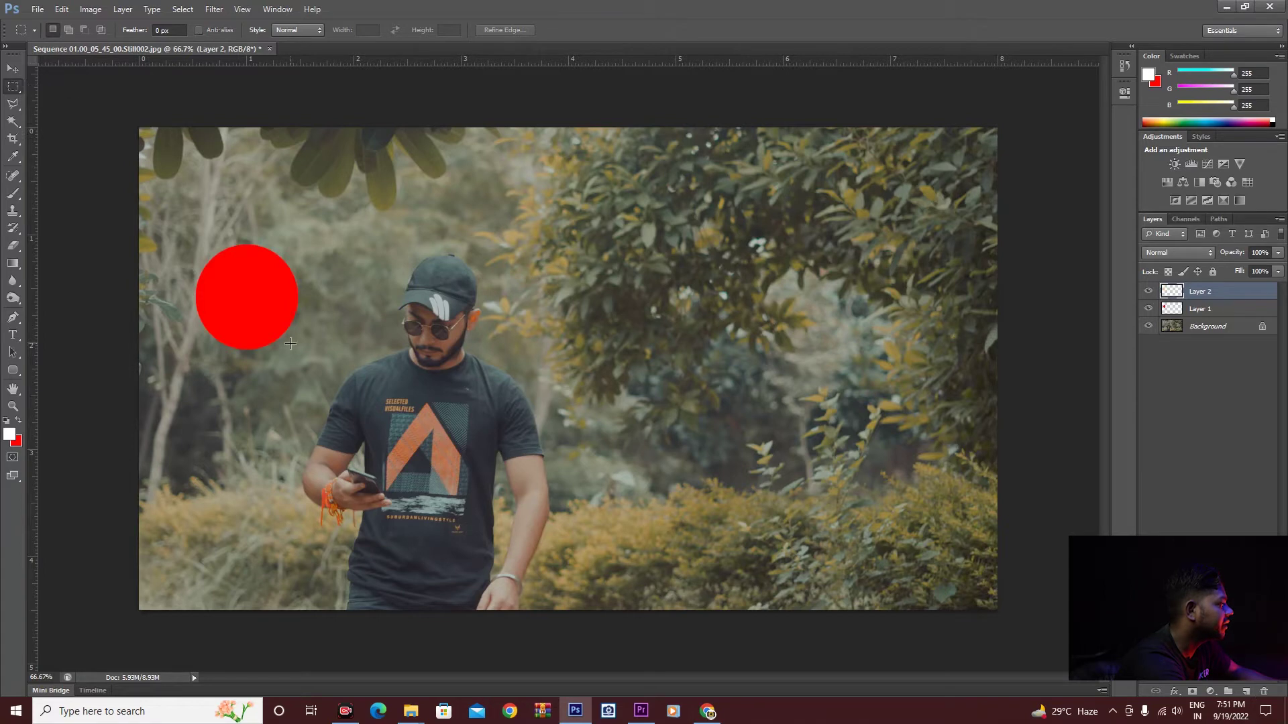
left_click_drag(261, 345, 263, 469)
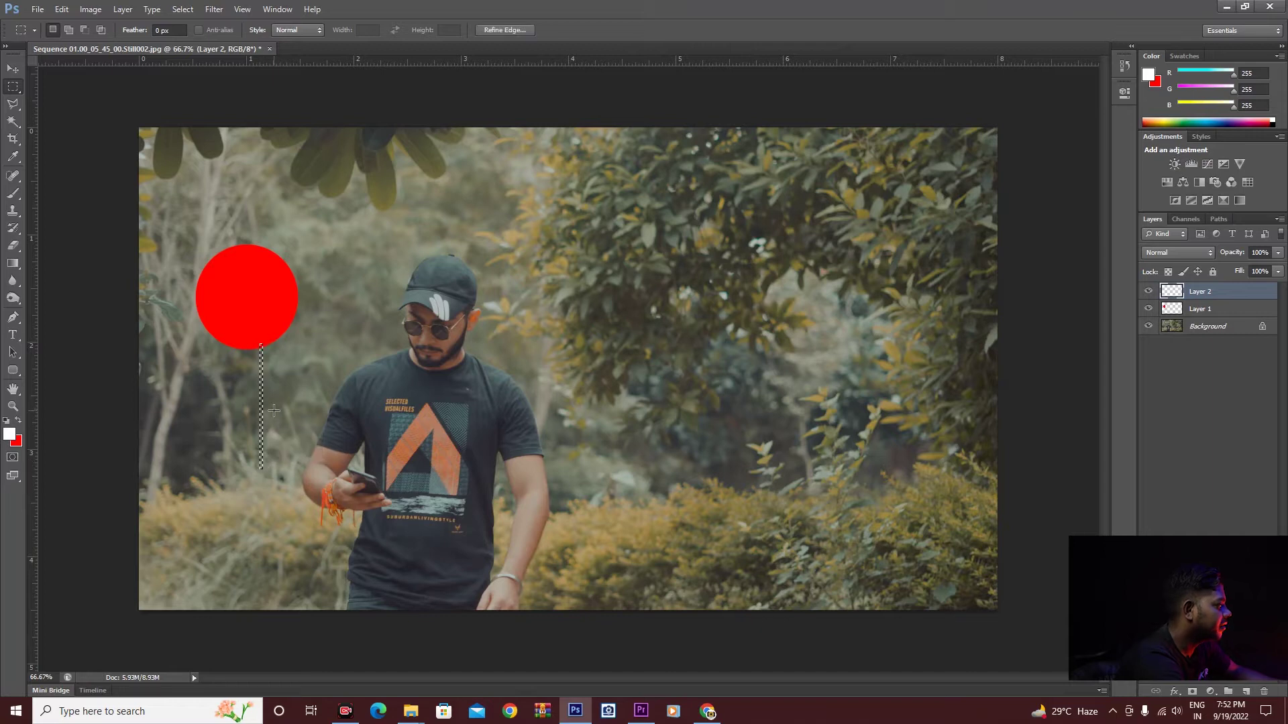
key("ctrl+BackSpace")
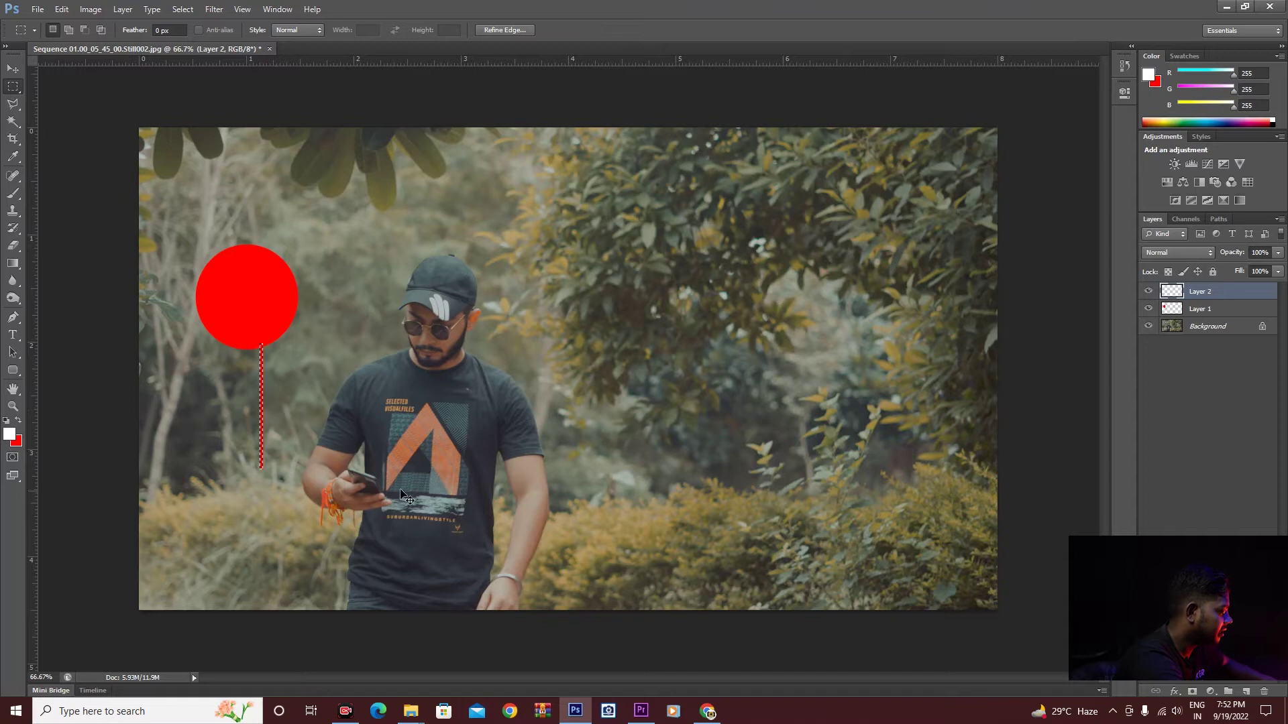
key("ctrl+d")
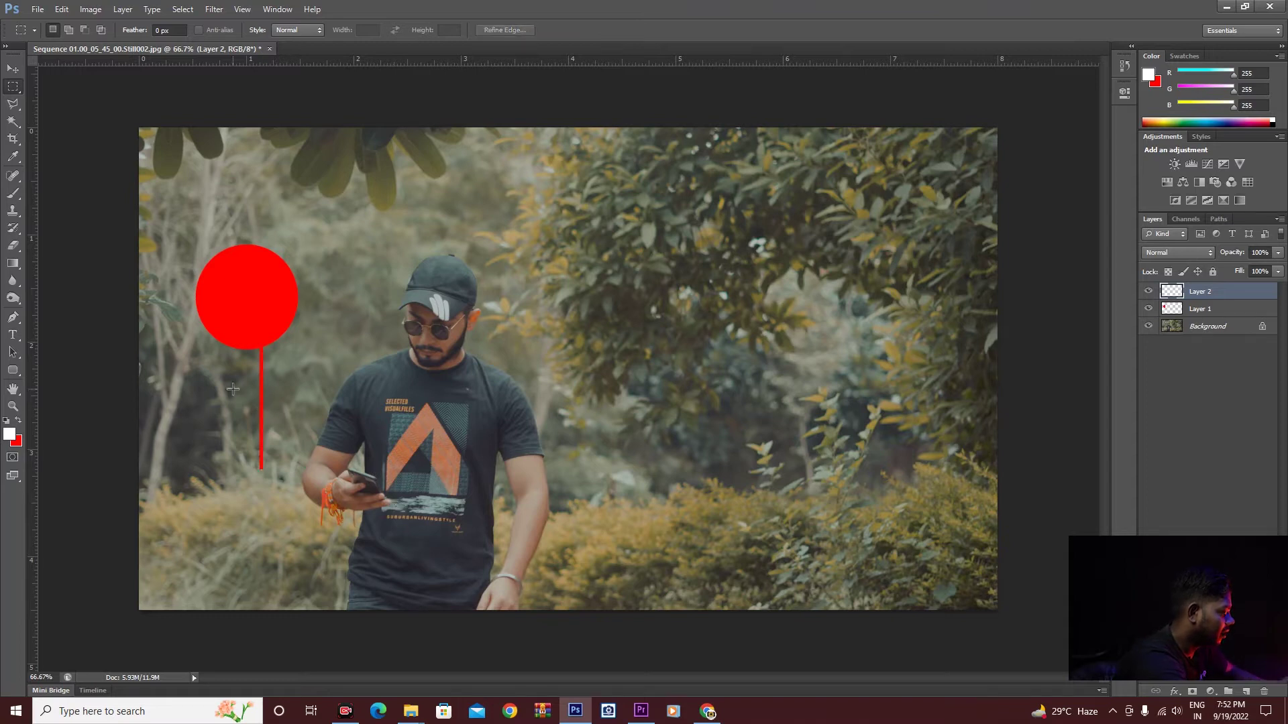
Move and rotate the red strip so it angles down to the man's hand.
key("v")
left_click_drag(261, 412, 304, 408)
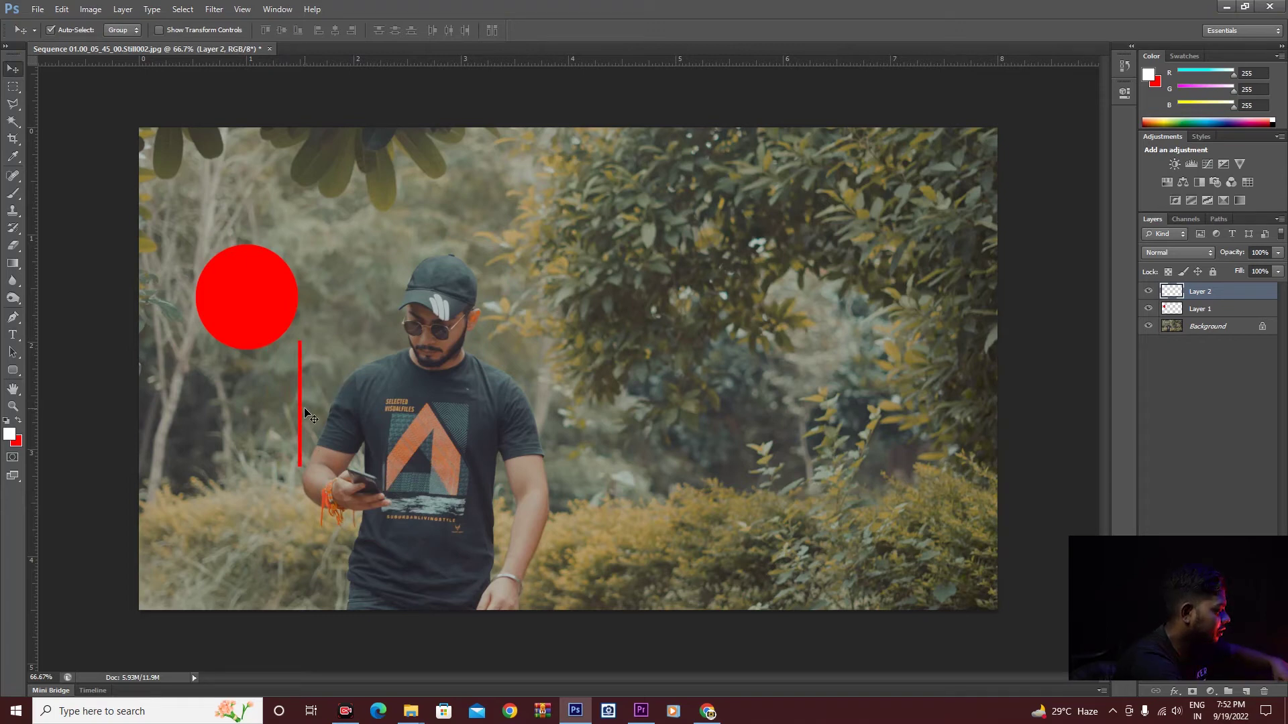
key("ctrl+t")
left_click_drag(337, 453, 339, 424)
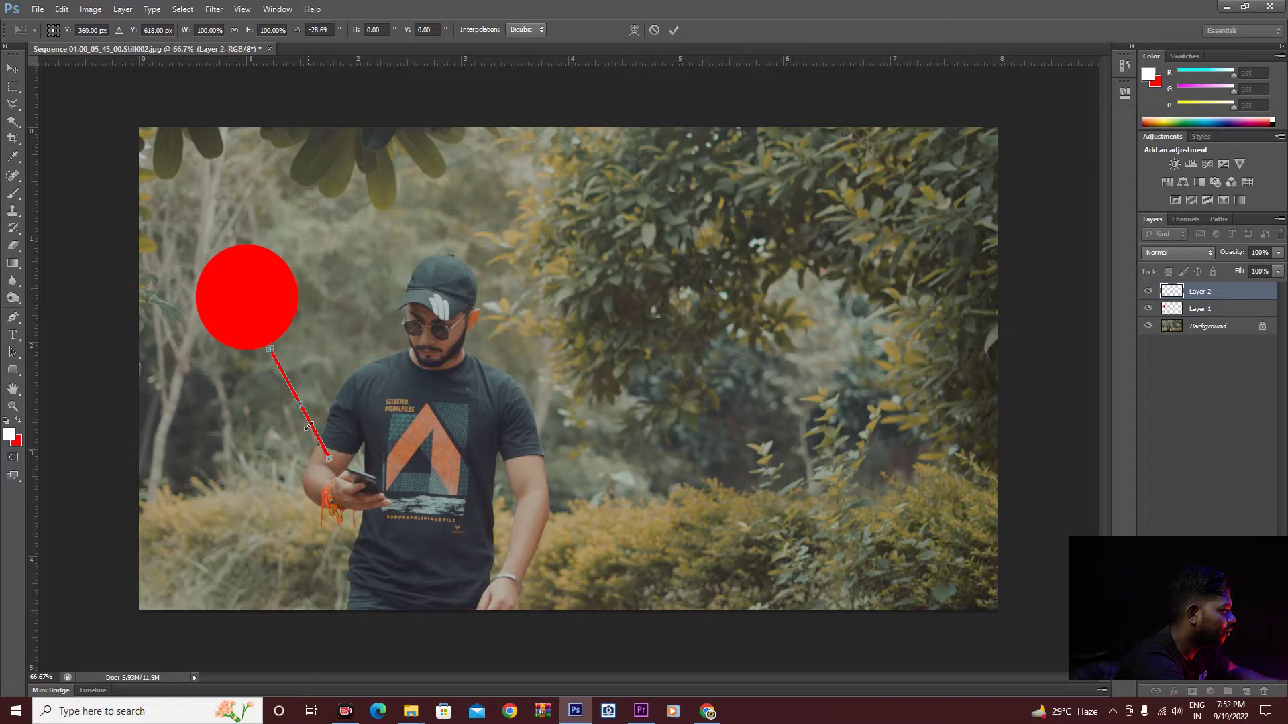
left_click_drag(308, 417, 322, 434)
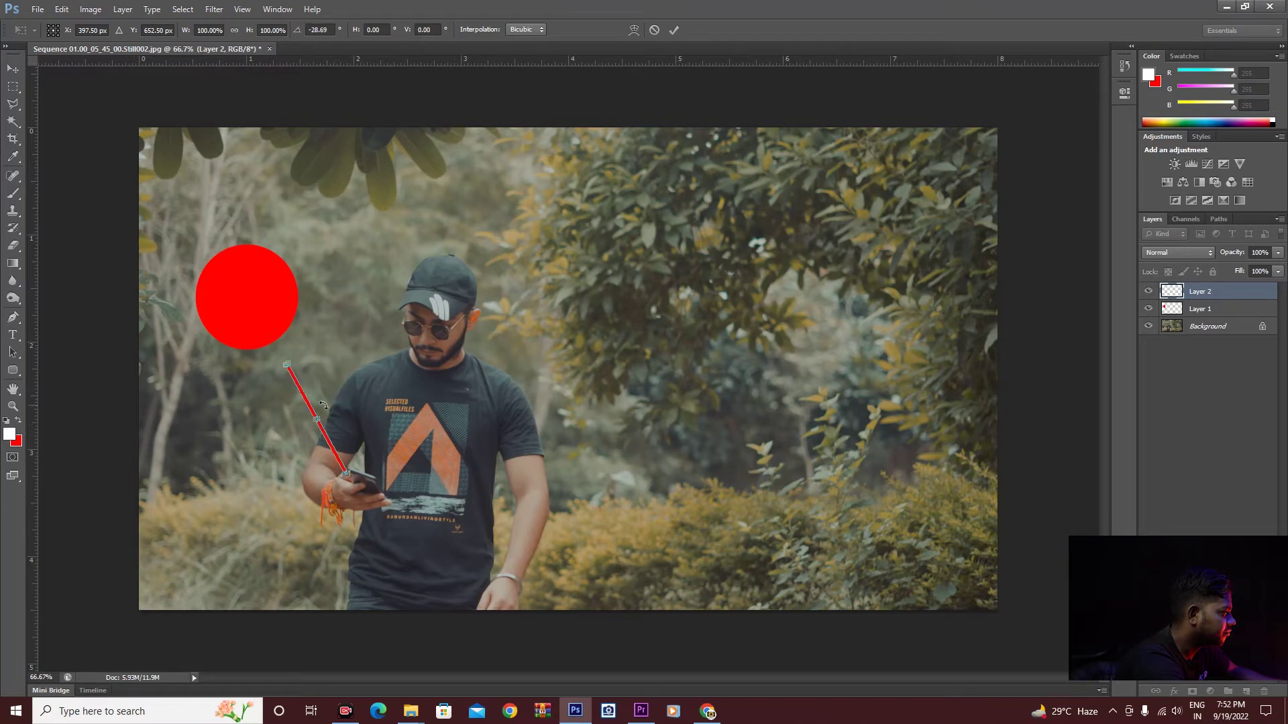
key("Return")
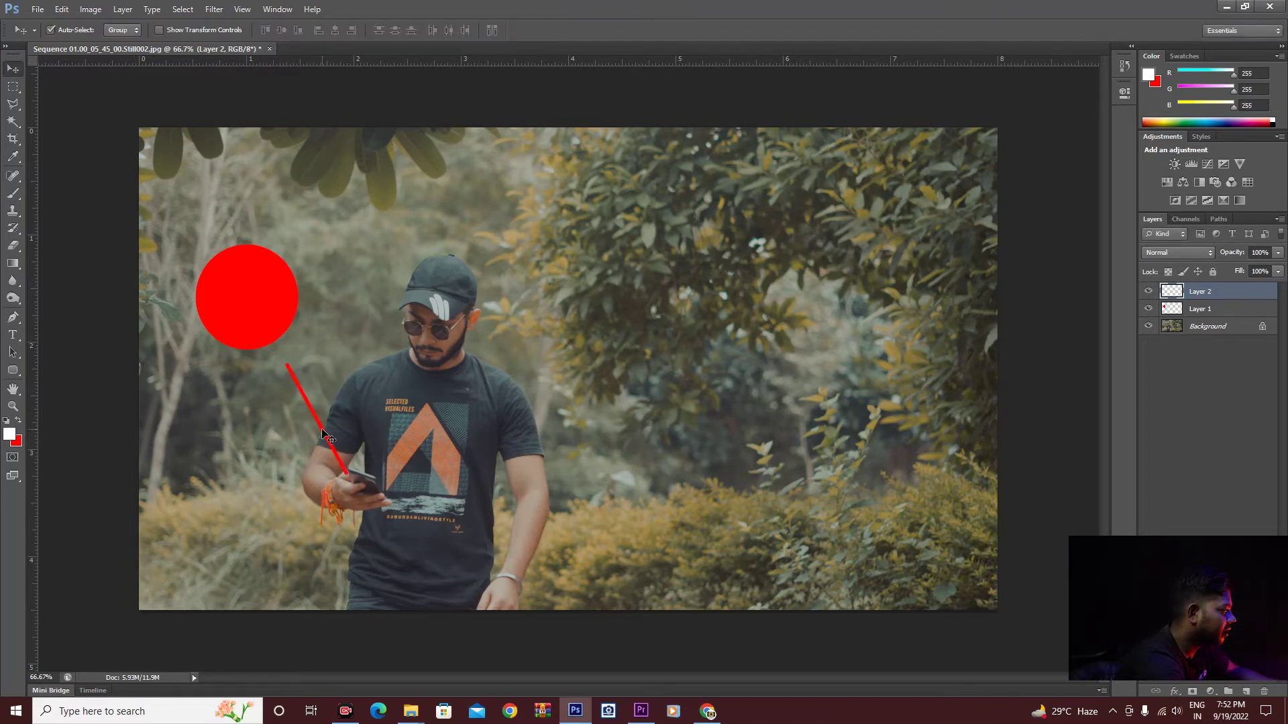
Trim the string with a Pen-path selection from the balloon's bottom to the hand, then select Layer 1.
key("ctrl+plus")
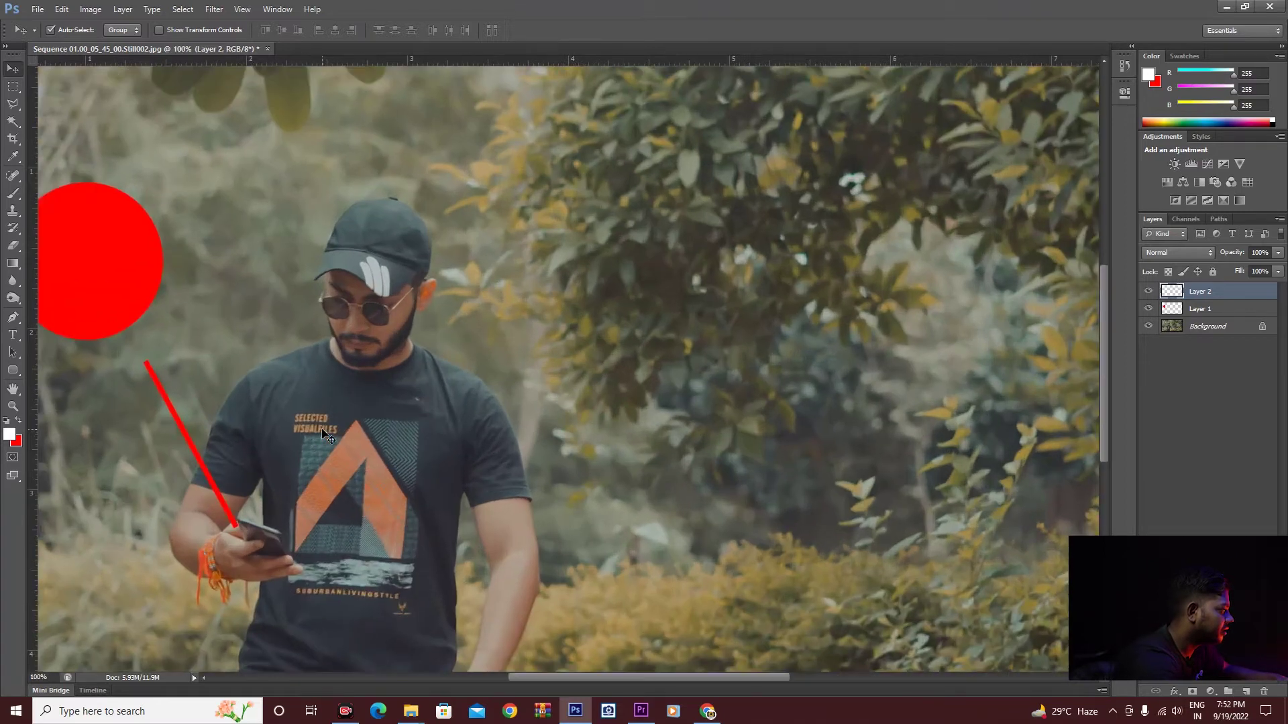
key("ctrl+plus")
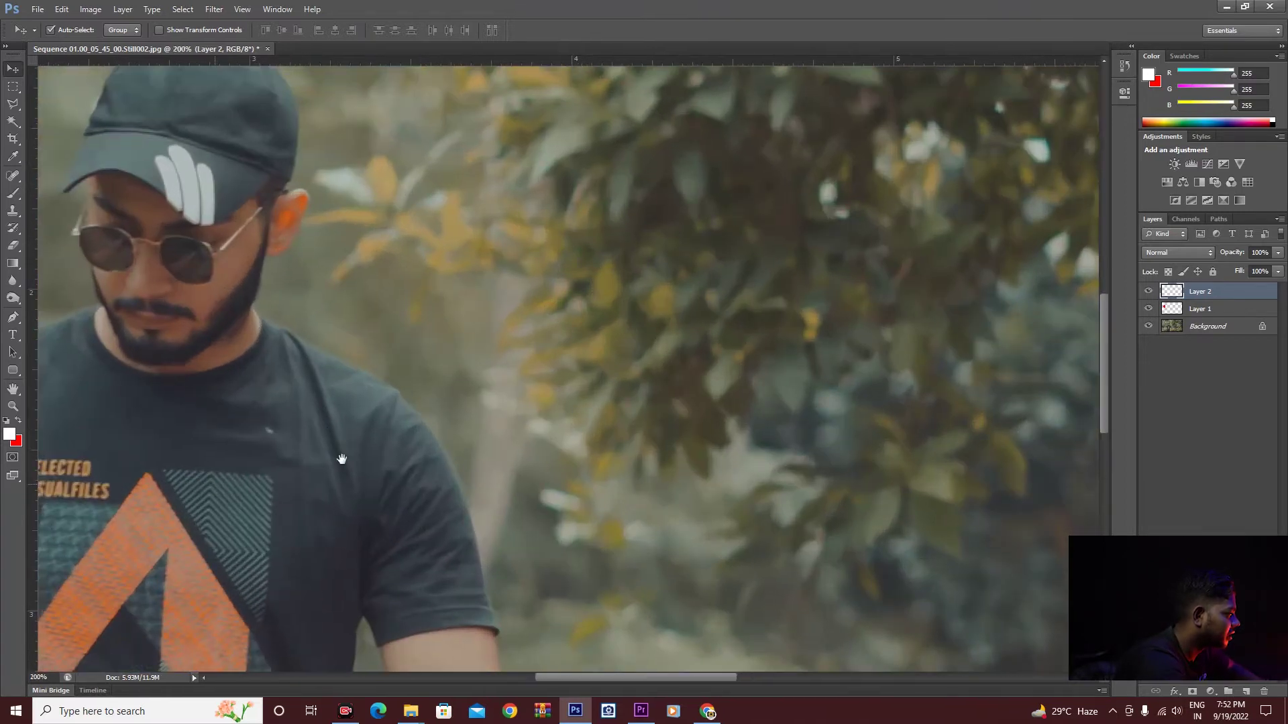
key("ctrl+minus")
key("p")
left_click(292, 274)
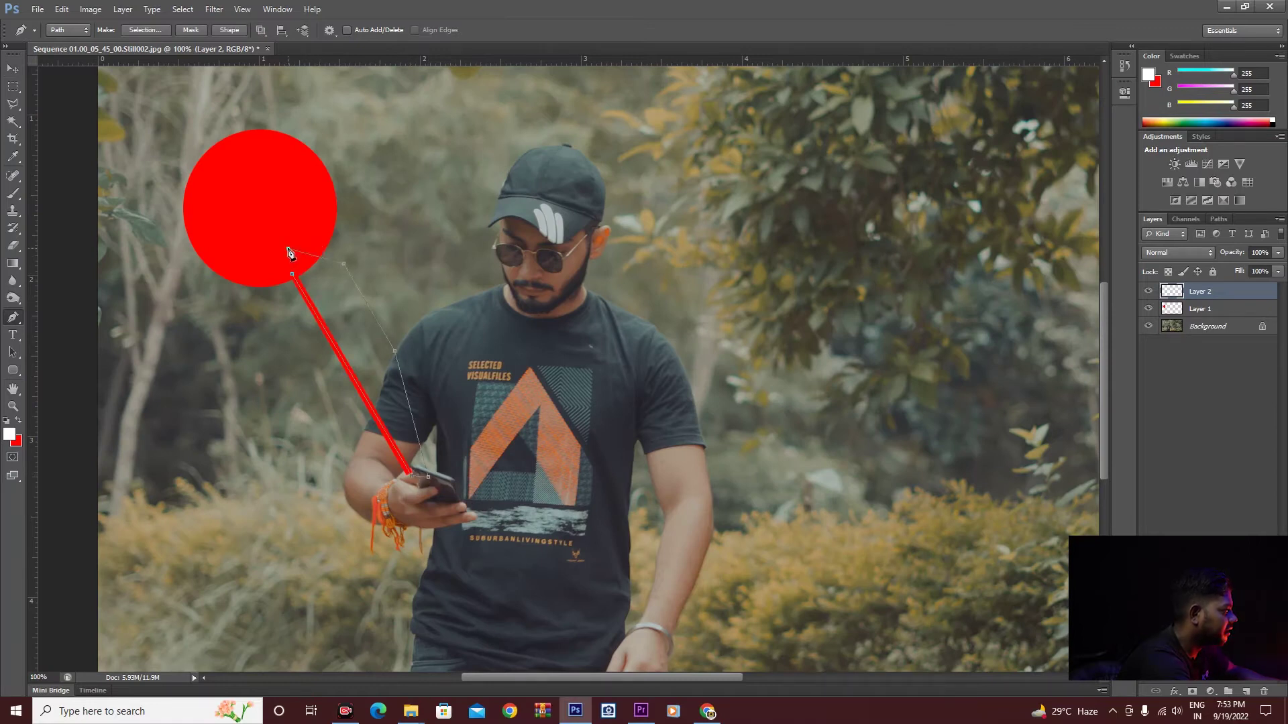
right_click(342, 314)
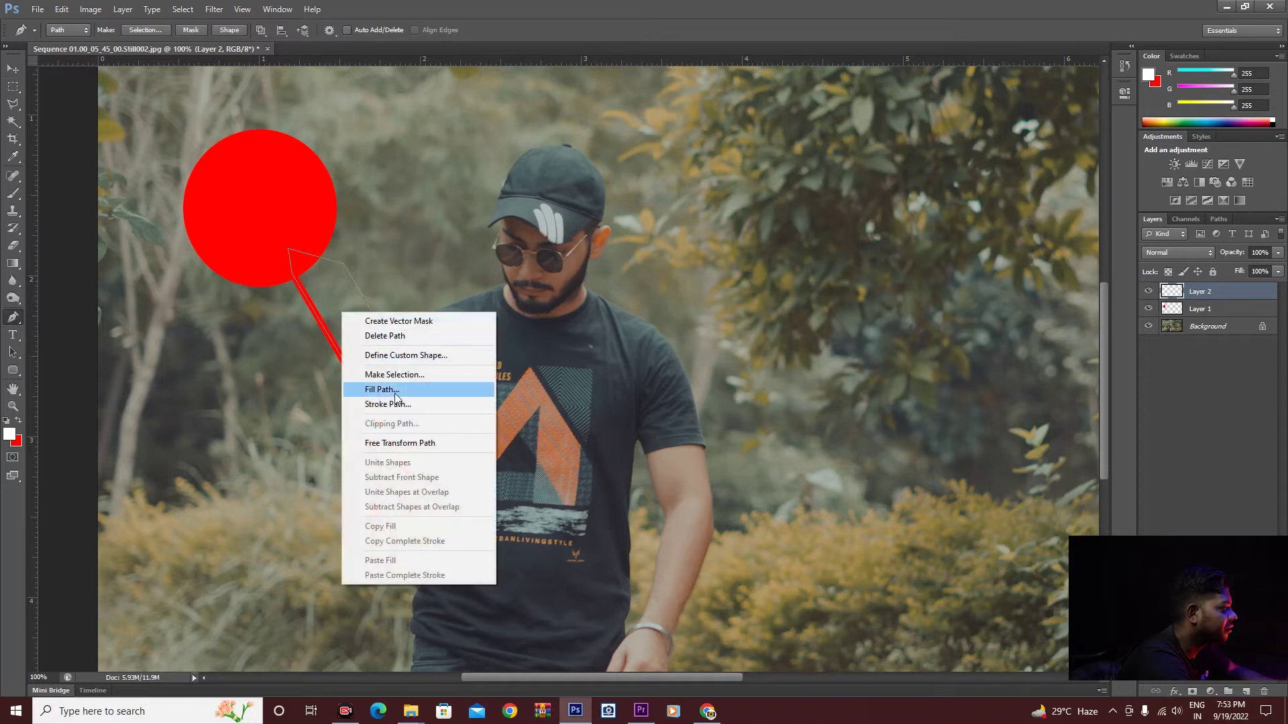
left_click(402, 374)
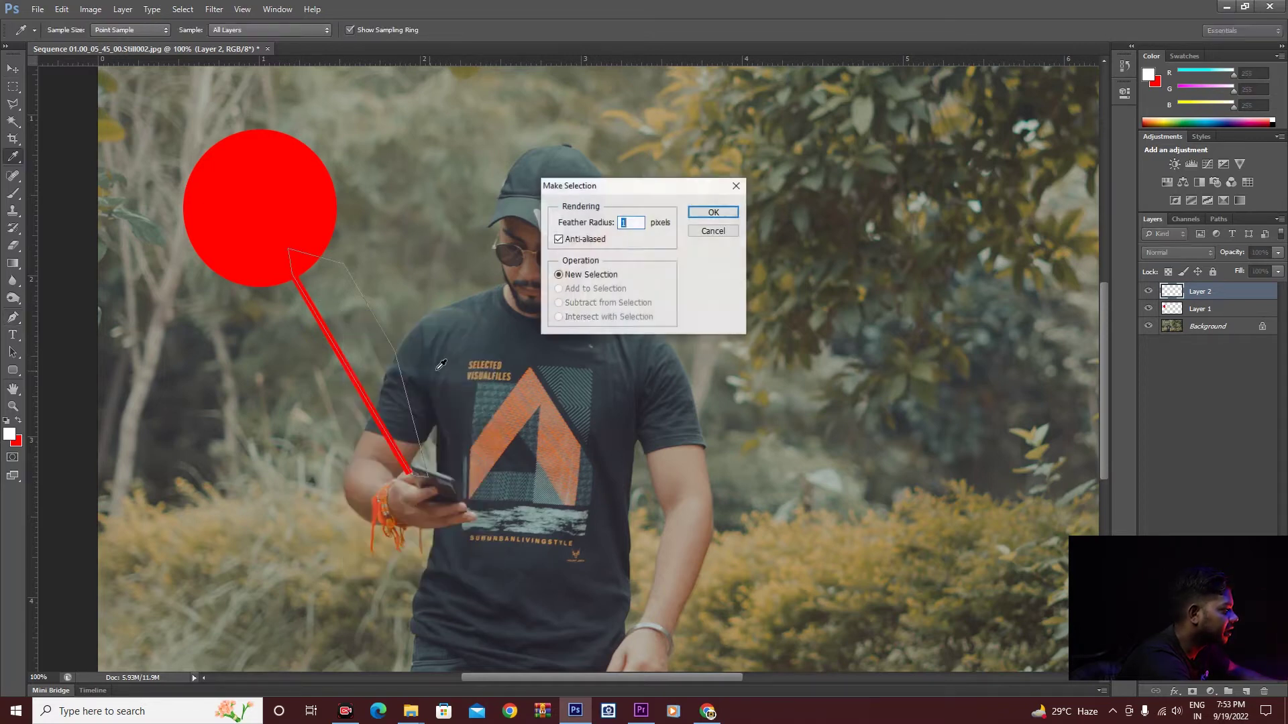
left_click(715, 213)
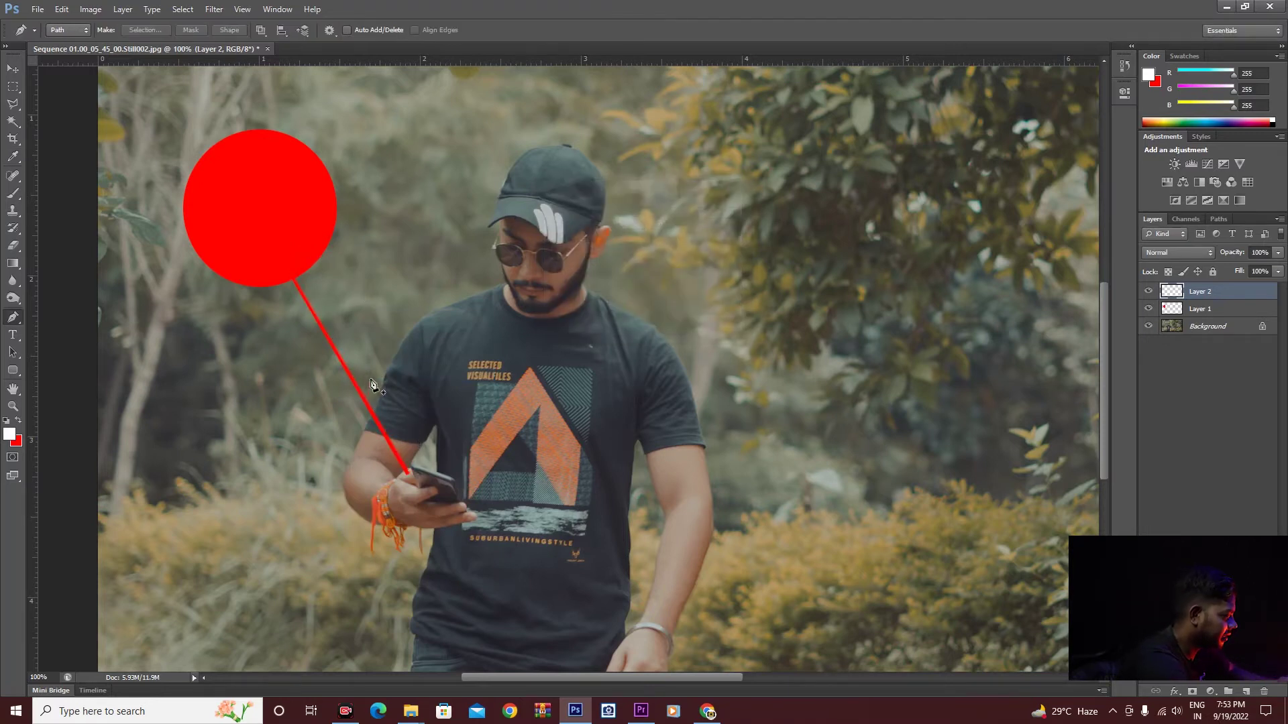
key("v")
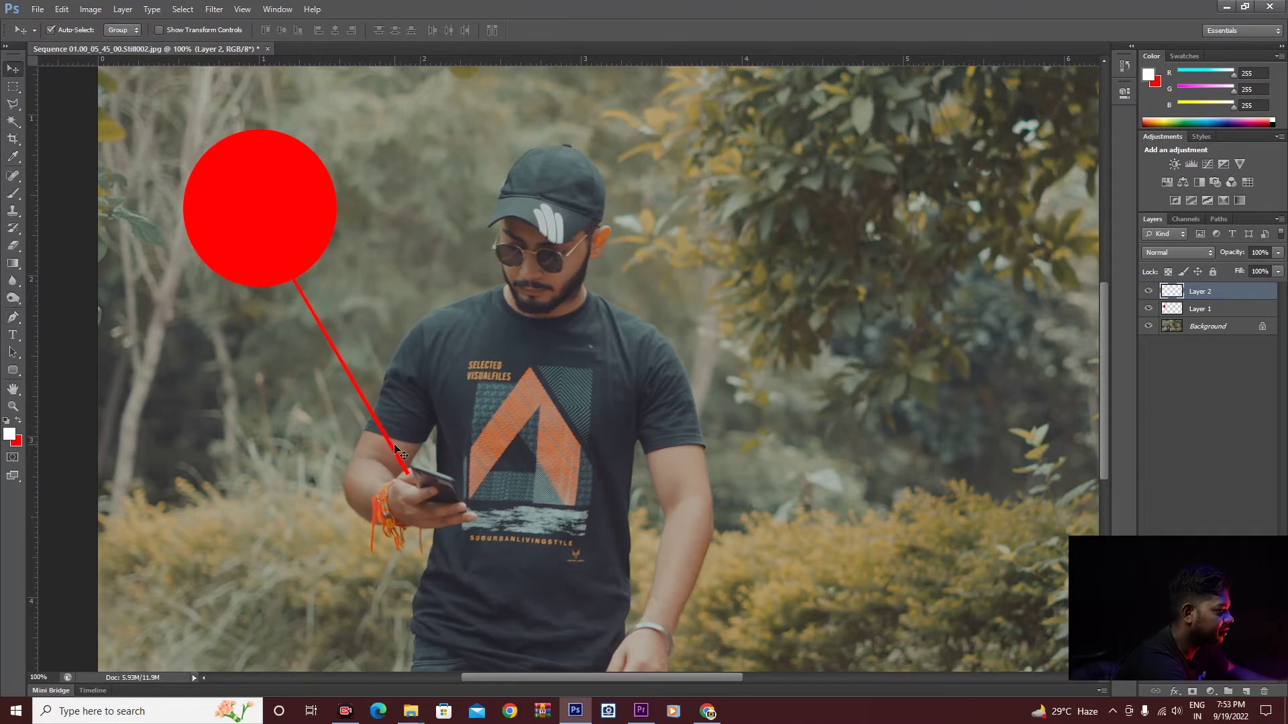
left_click(292, 239)
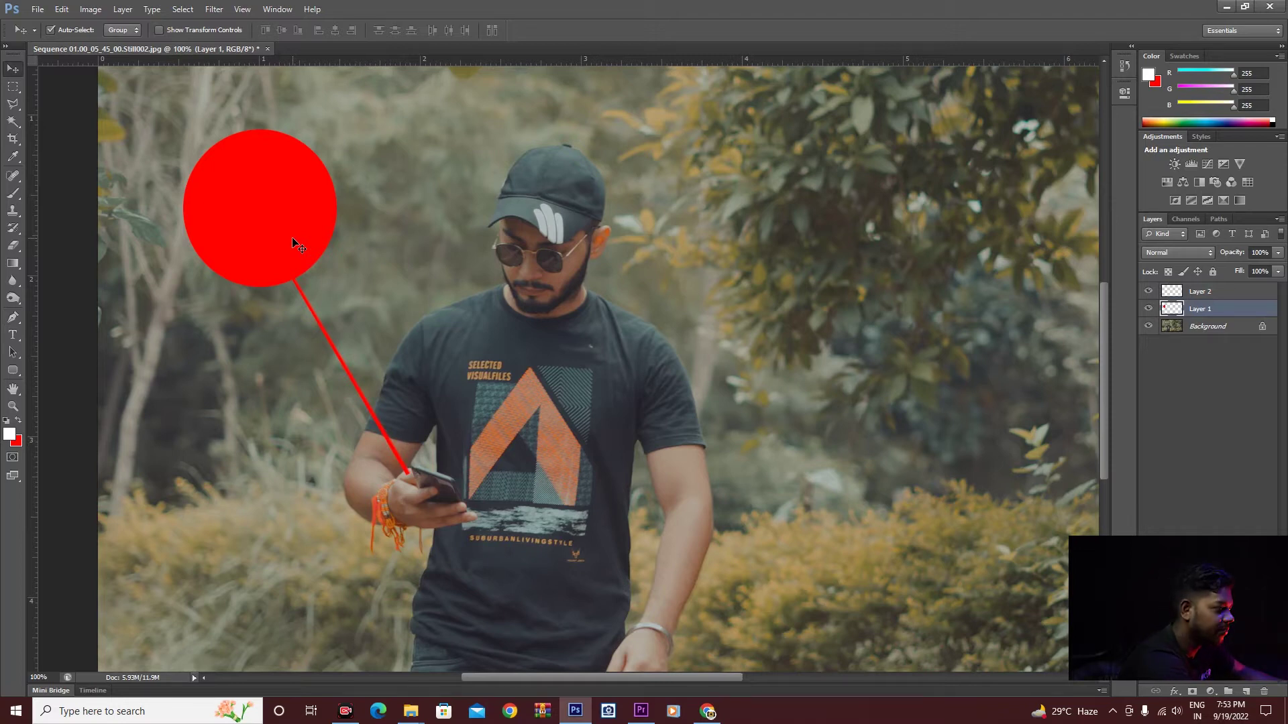
Add white 'HELLO' text on a new layer over the red circle.
key("ctrl+shift+alt+n")
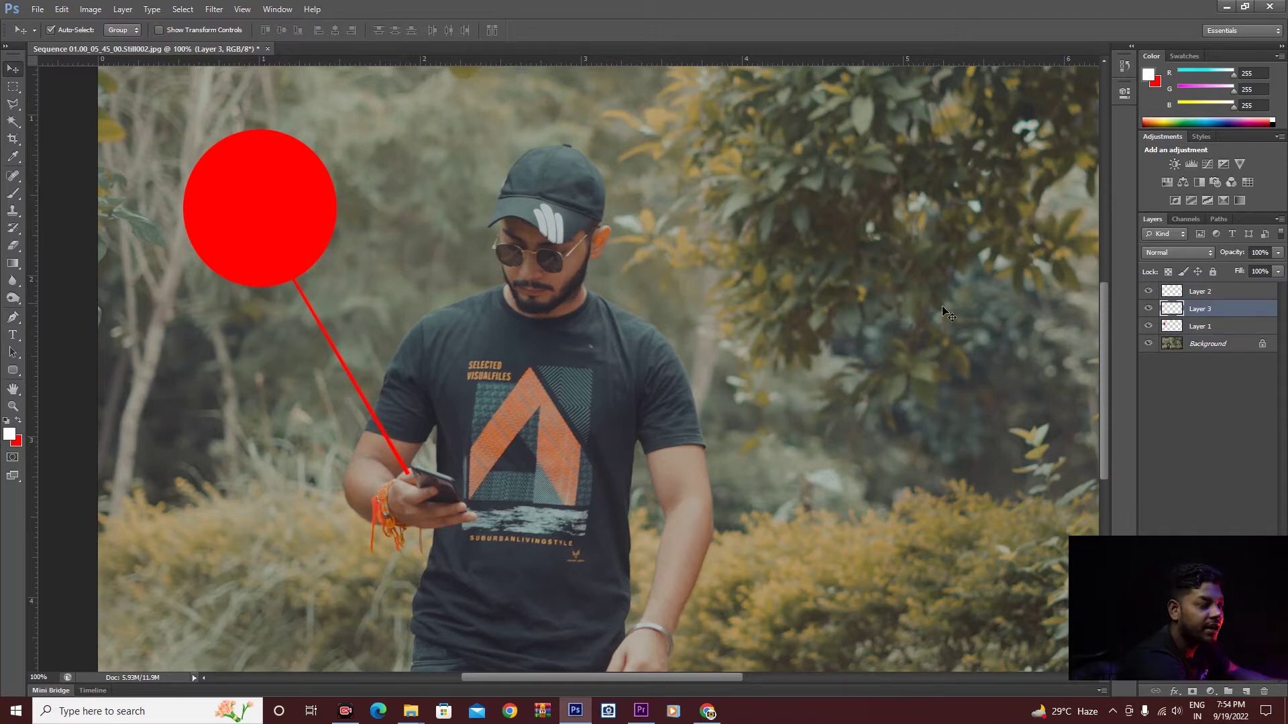
key("t")
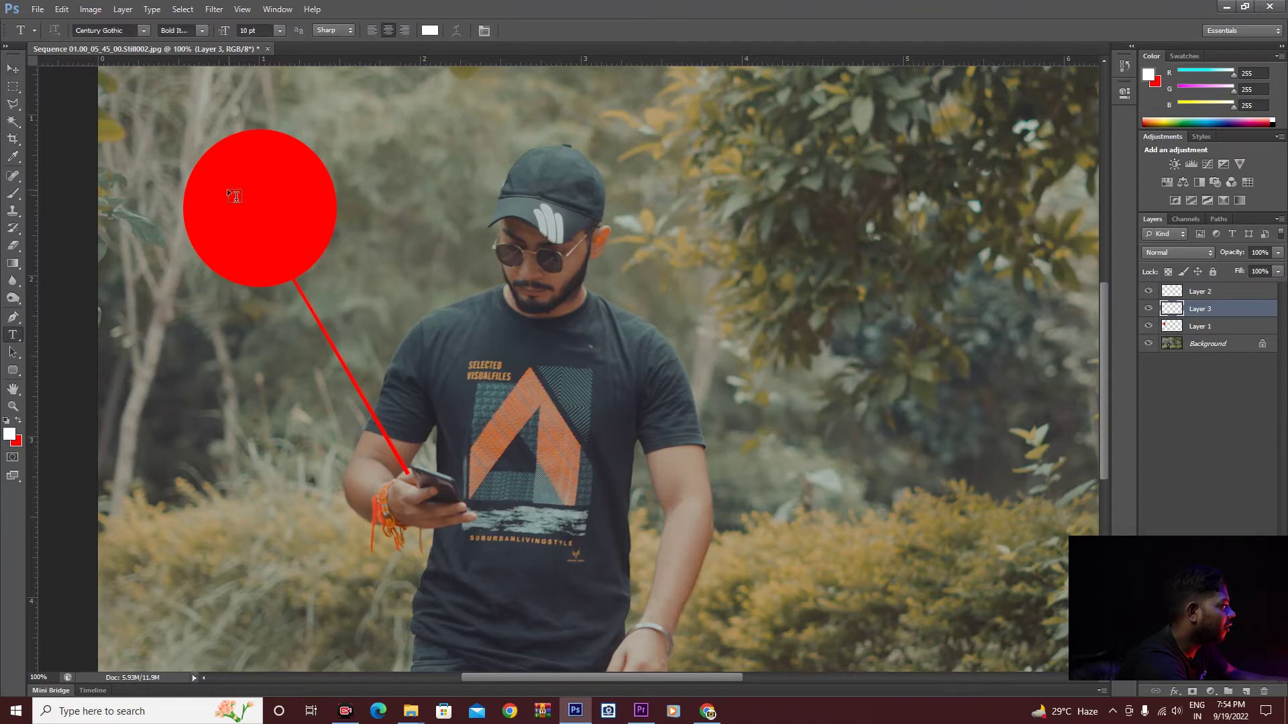
left_click(217, 202)
type("HE")
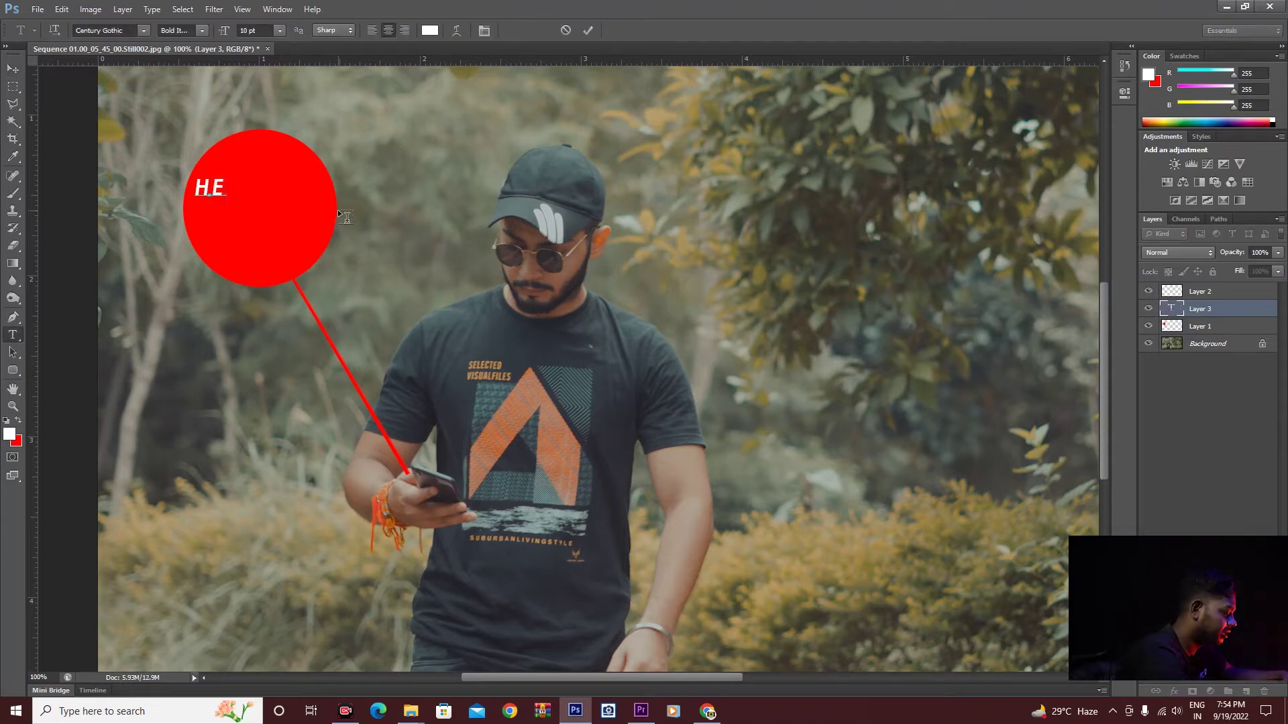
type("LLO")
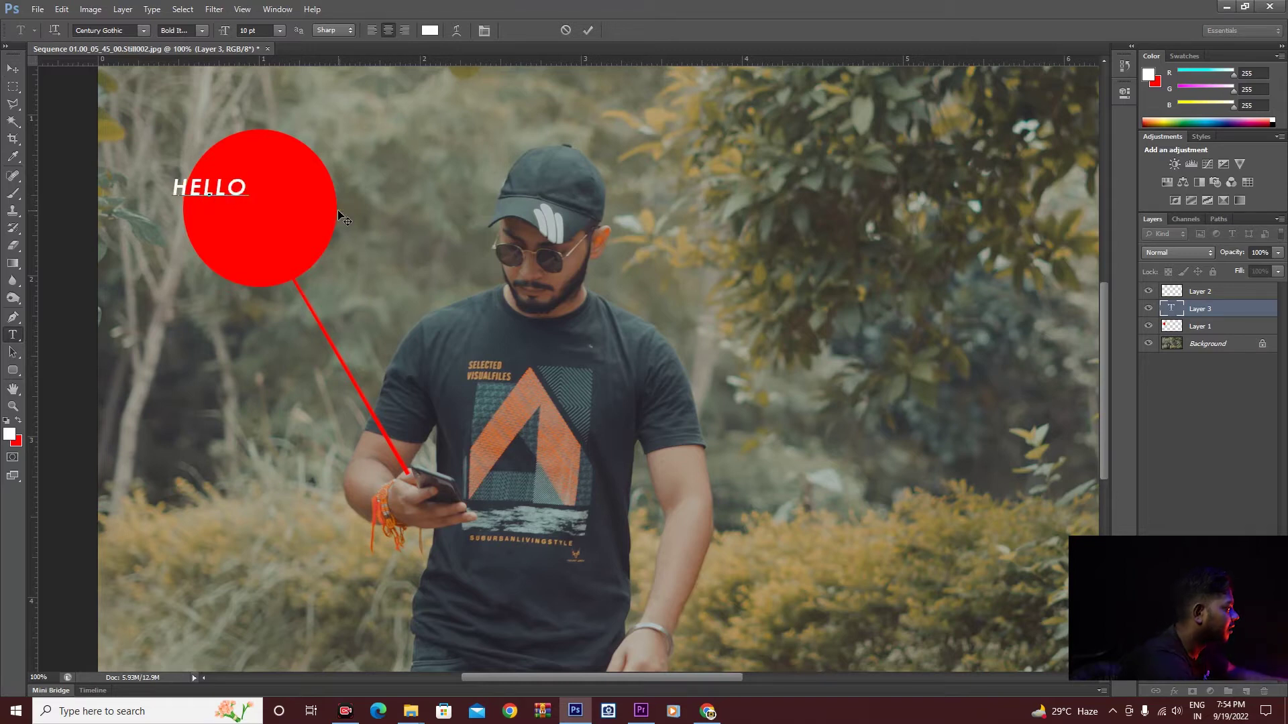
left_click(13, 67)
Centre HELLO in the balloon and enlarge it to about 160%.
left_click_drag(230, 195, 268, 190)
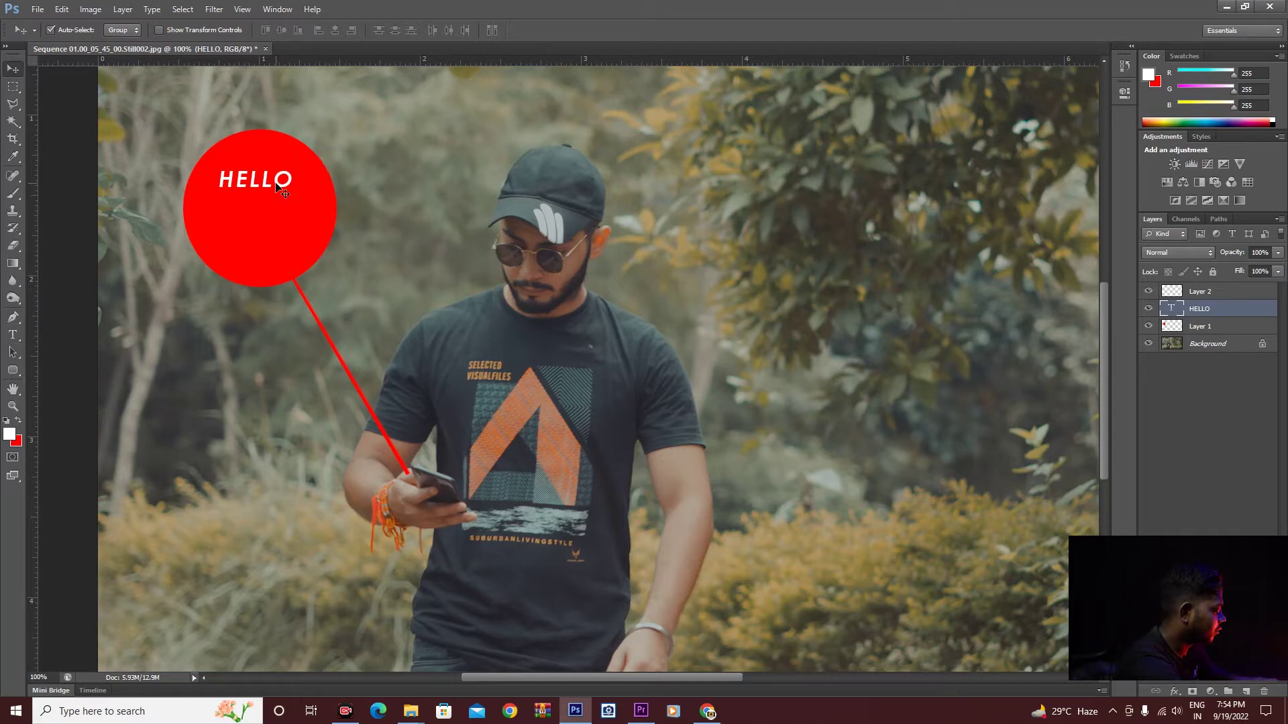
key("ctrl+t")
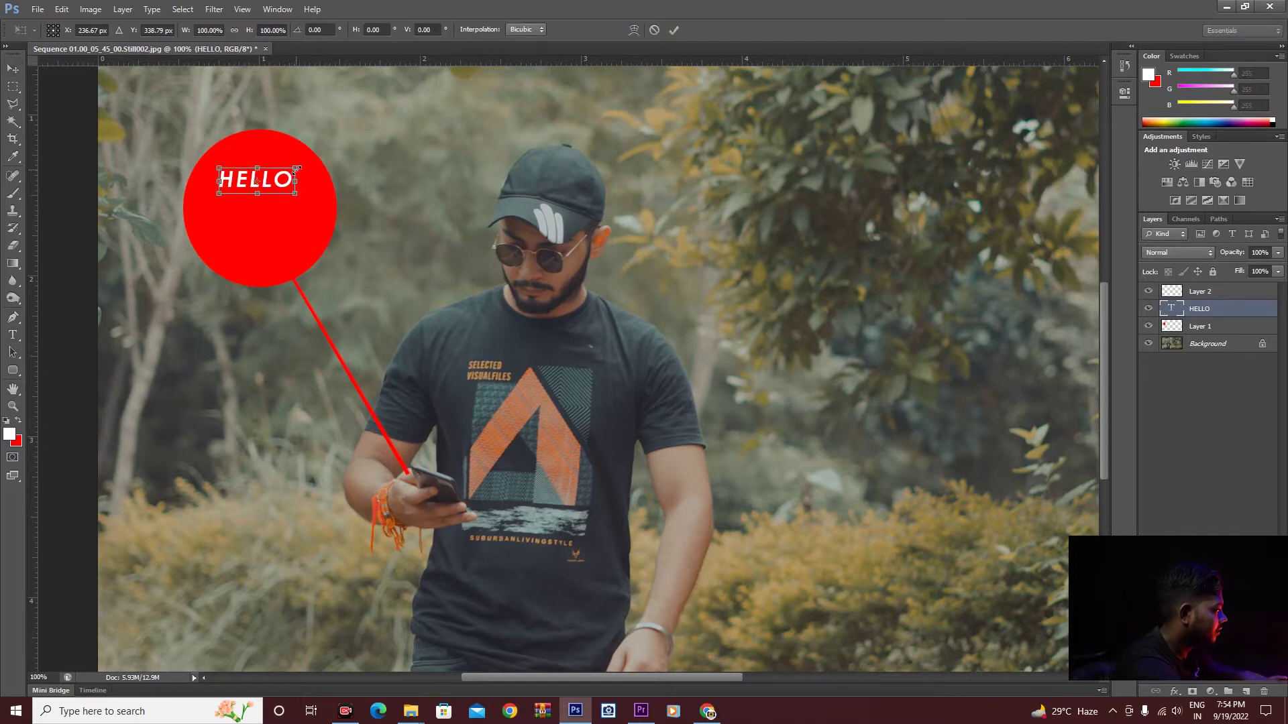
left_click_drag(296, 168, 320, 163)
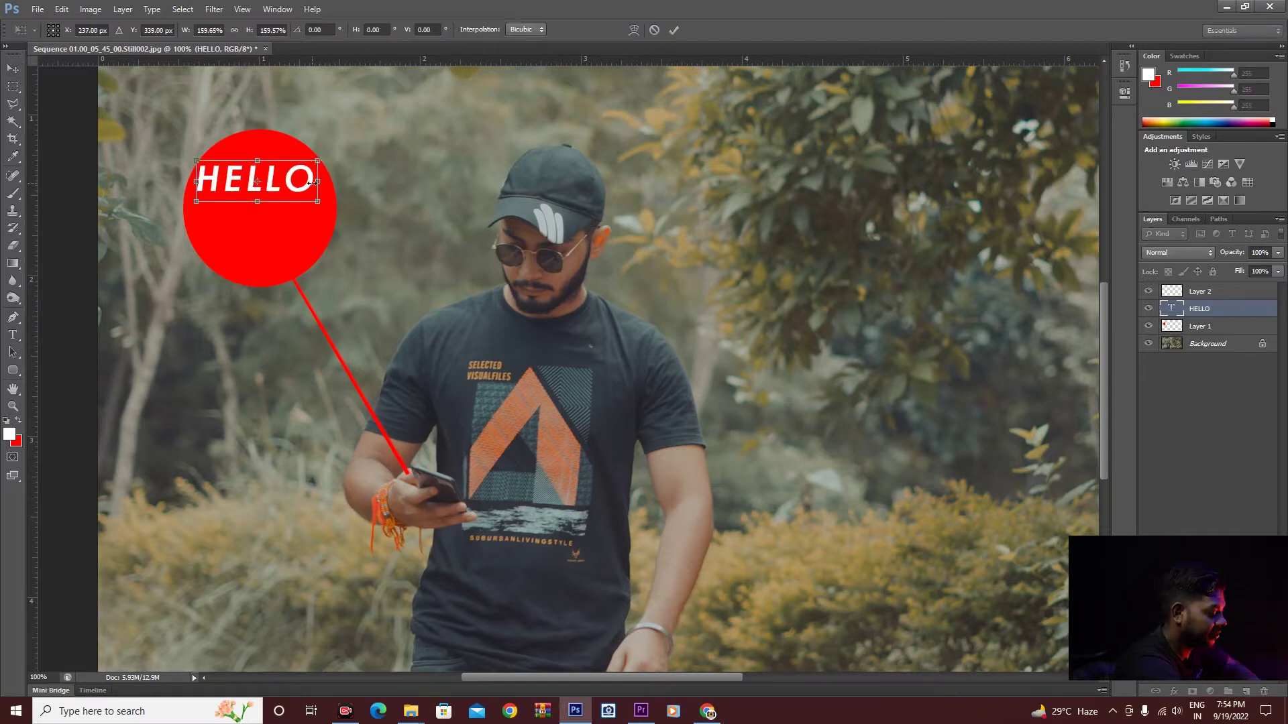
key("Return")
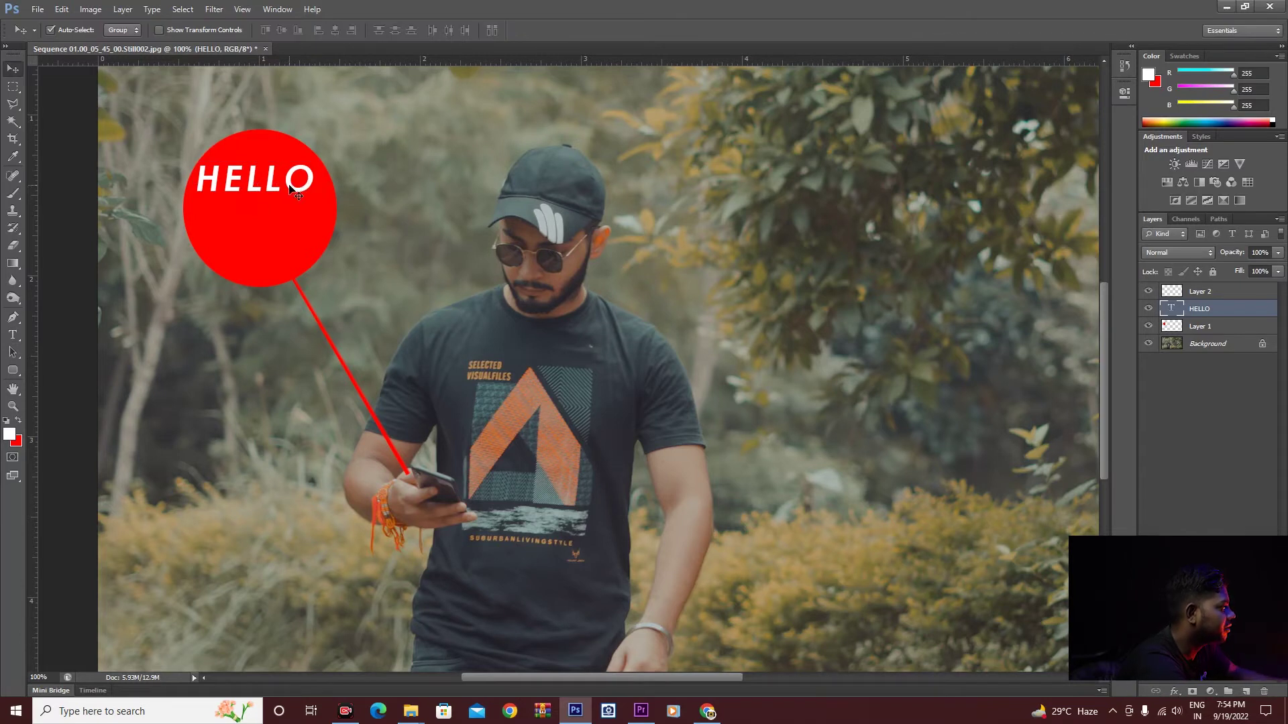
left_click_drag(290, 188, 296, 191)
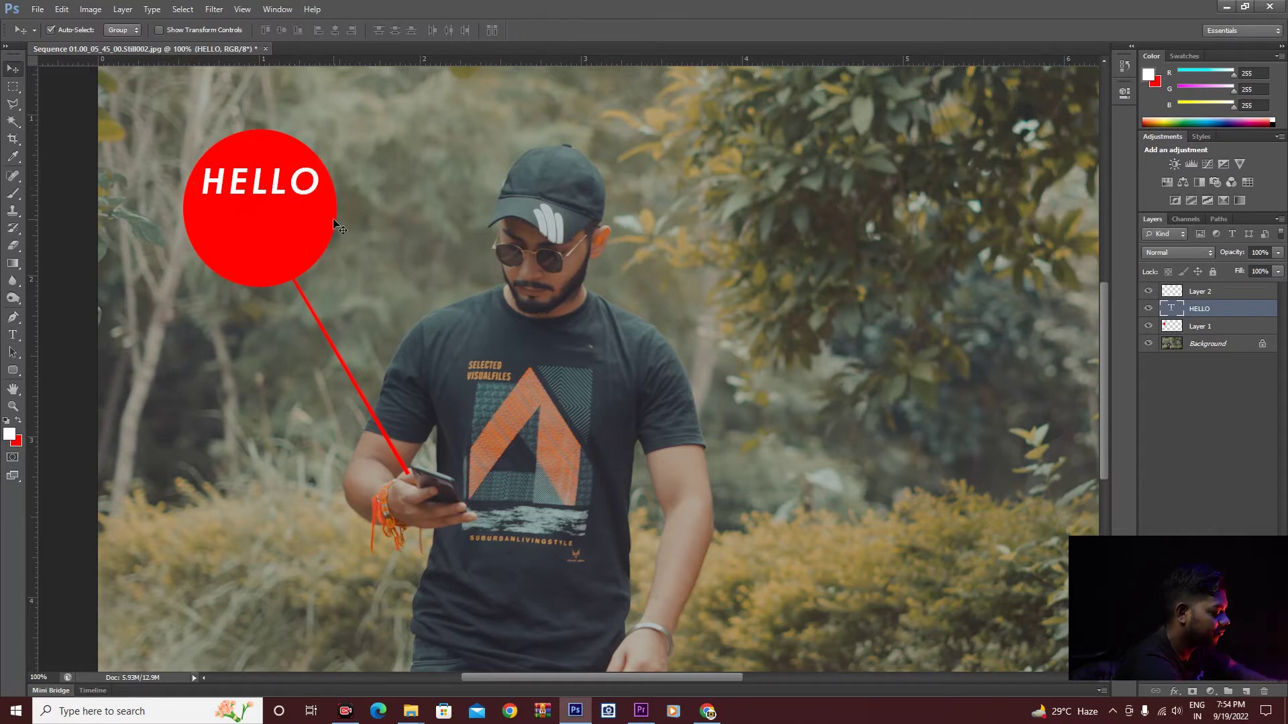
key("t")
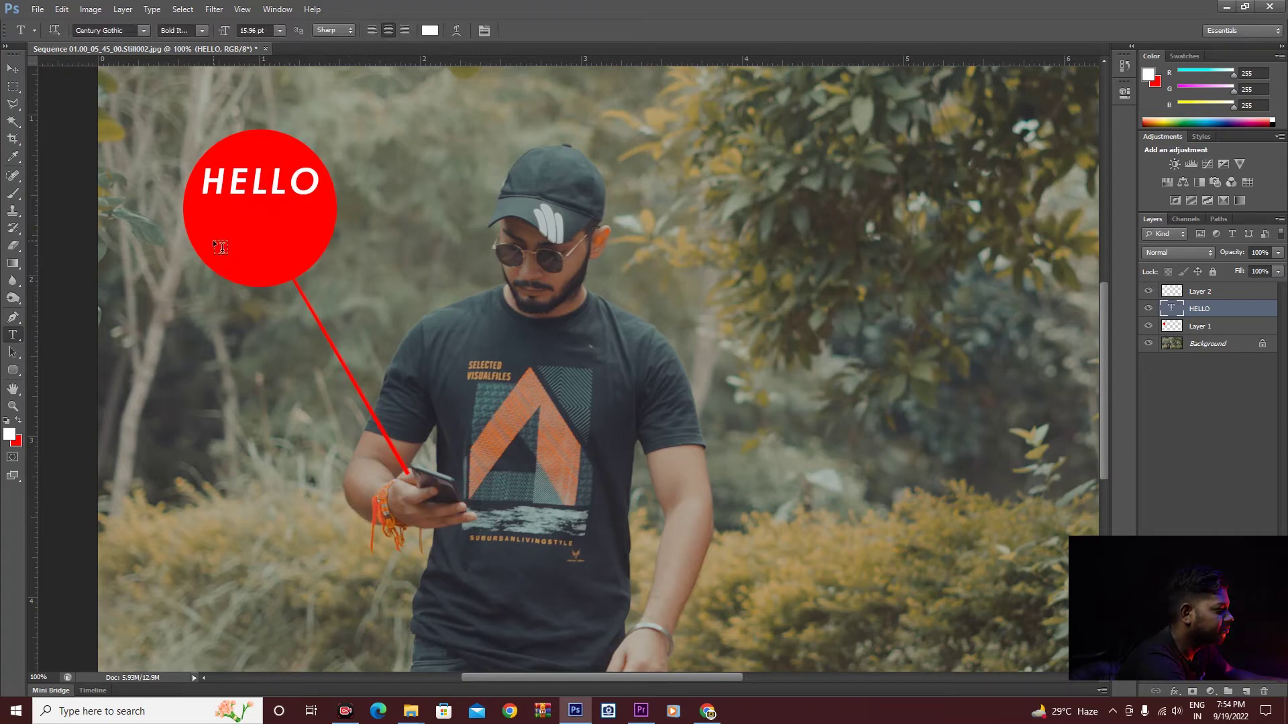
Type 'FRIENDS' as a second text line below HELLO.
left_click(216, 241)
type("FR")
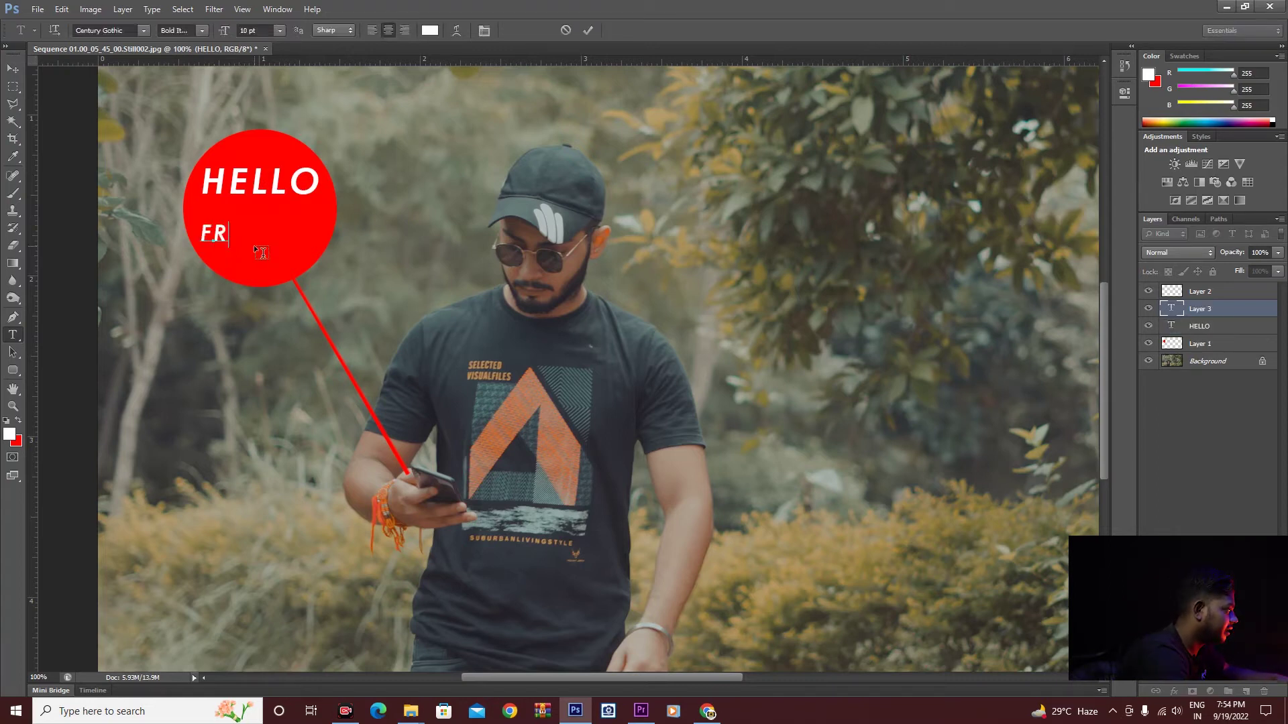
type("IENDS")
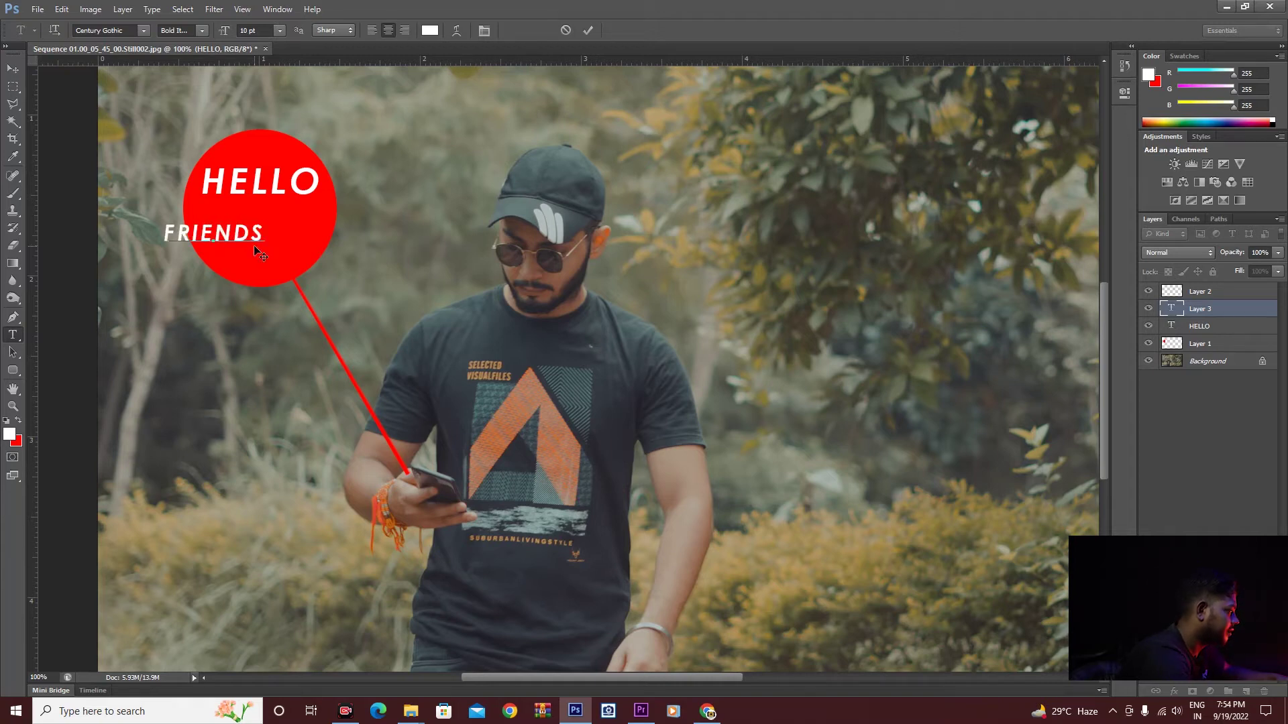
key("ctrl+Return")
key("v")
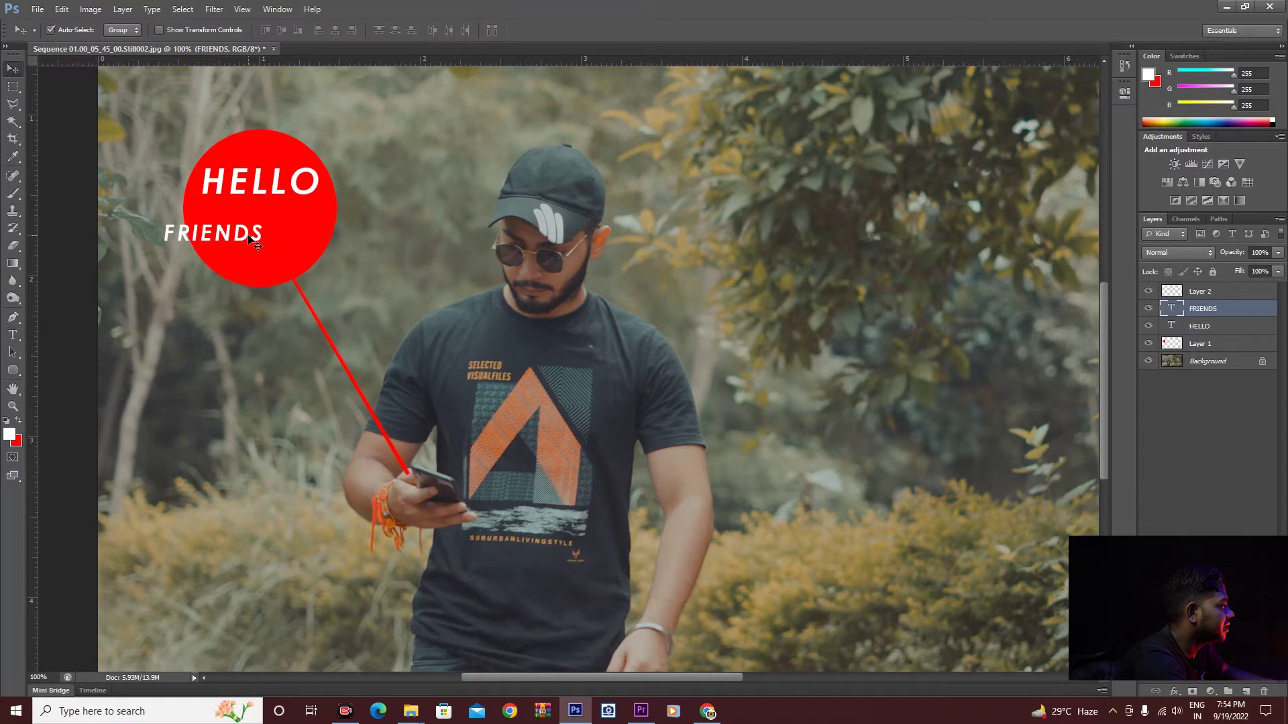
Centre FRIENDS under HELLO, enlarge it about 127%, and nudge both lines down.
left_click_drag(247, 234, 288, 229)
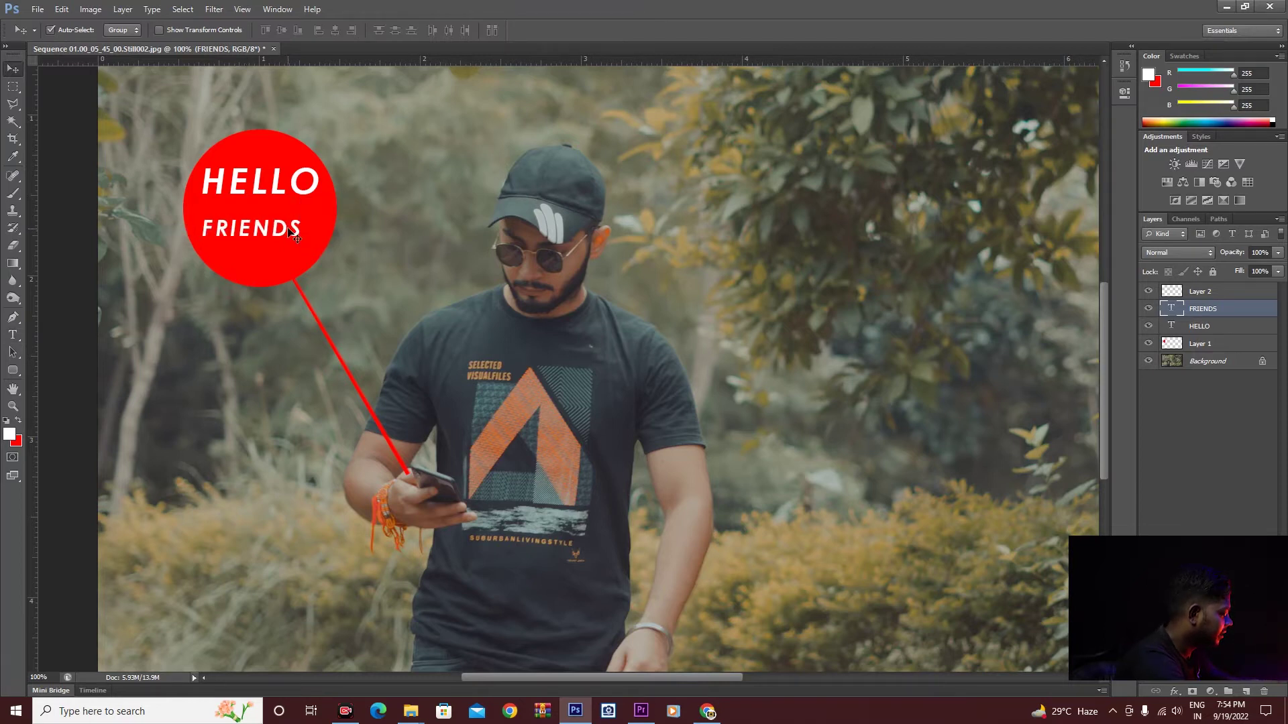
key("ctrl+t")
left_click_drag(303, 216, 314, 224)
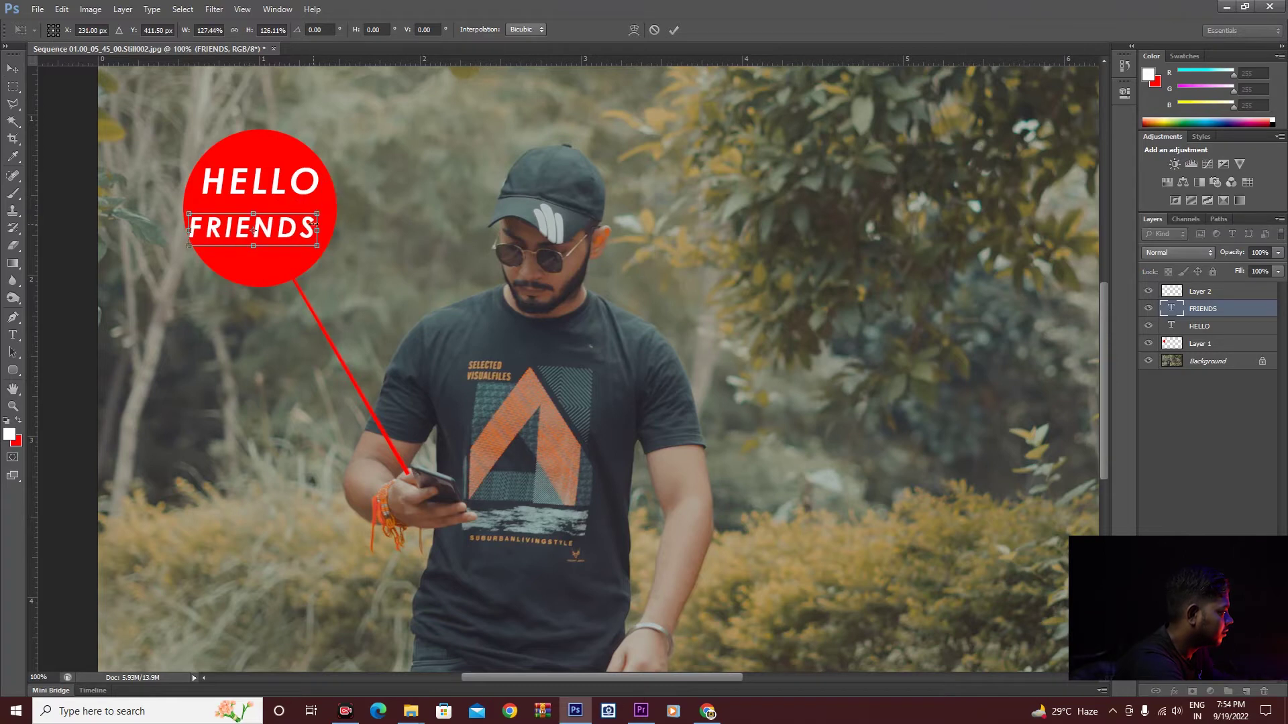
left_click_drag(308, 232, 315, 225)
key("Return")
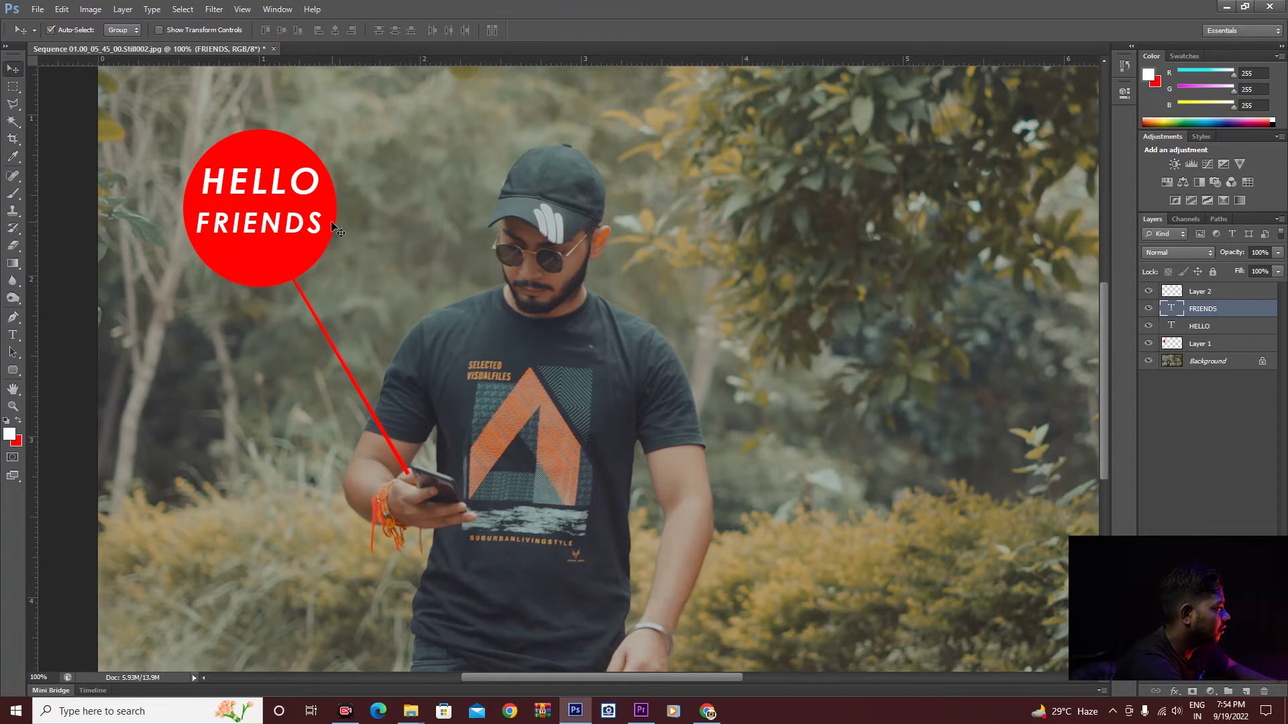
key("Down")
key("Down")
key("Down")
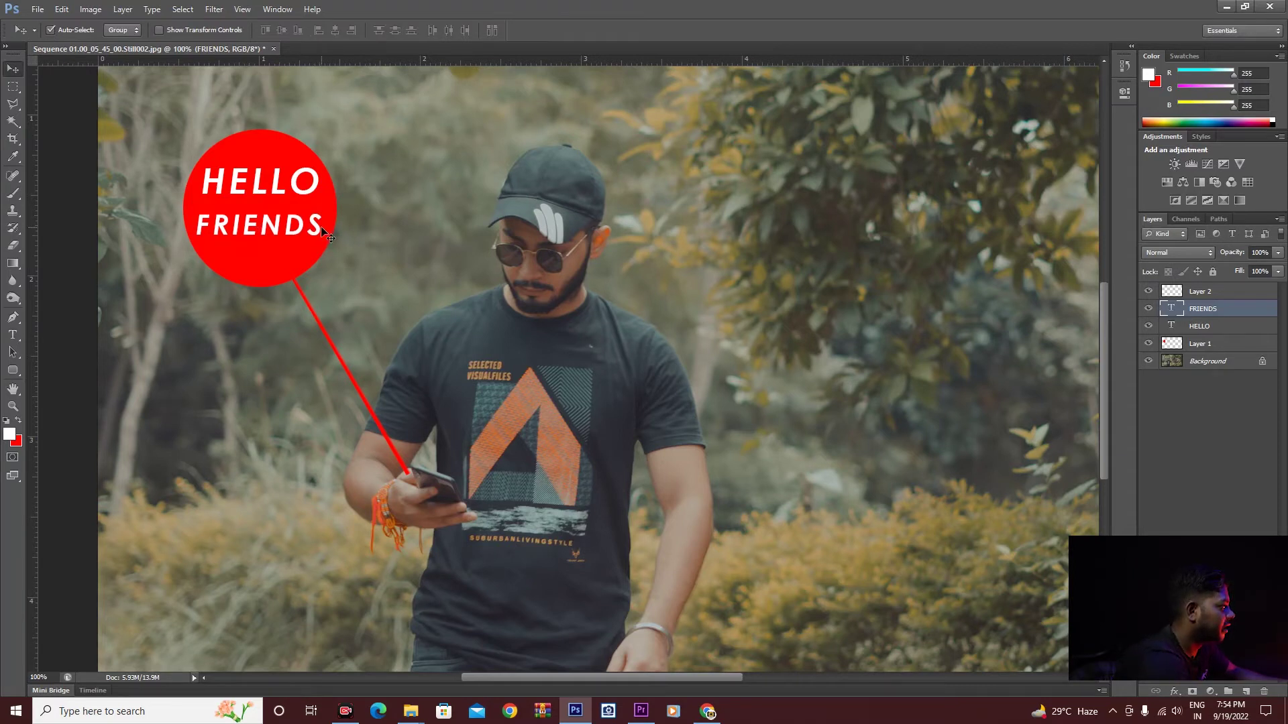
left_click(293, 187)
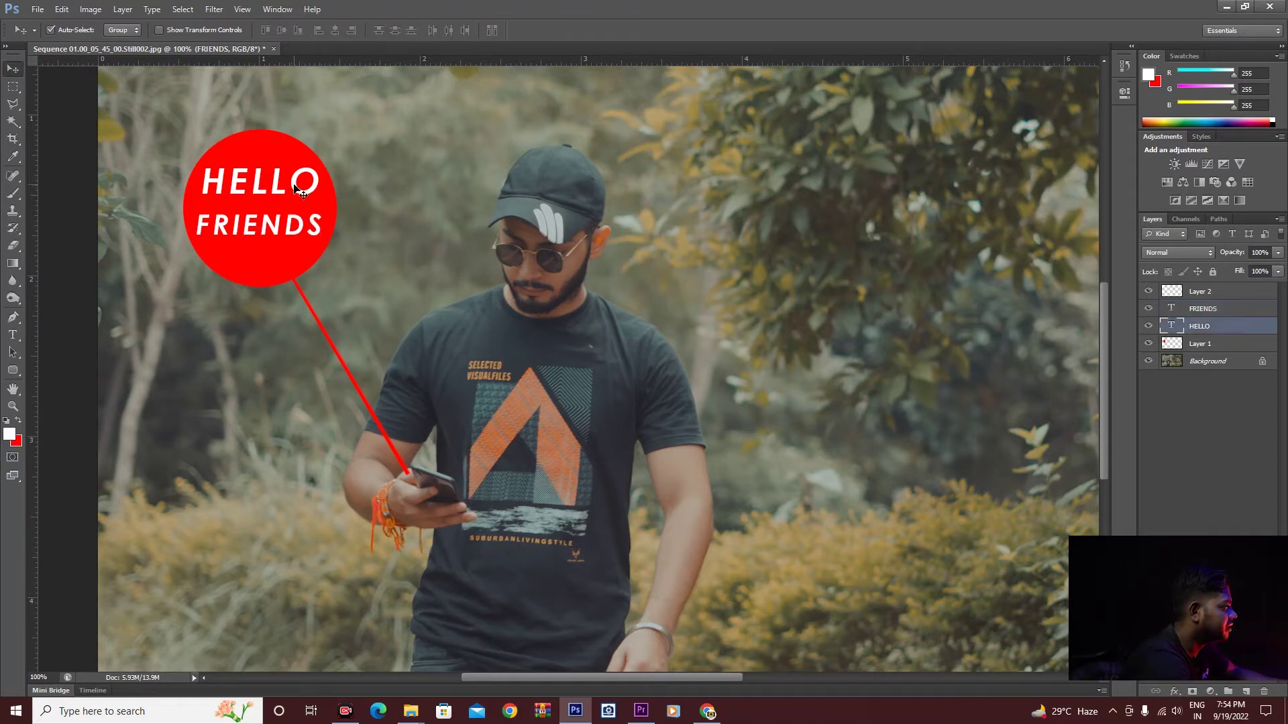
key("Down")
key("Down")
key("Down")
key("Down")
key("Down")
key("Down")
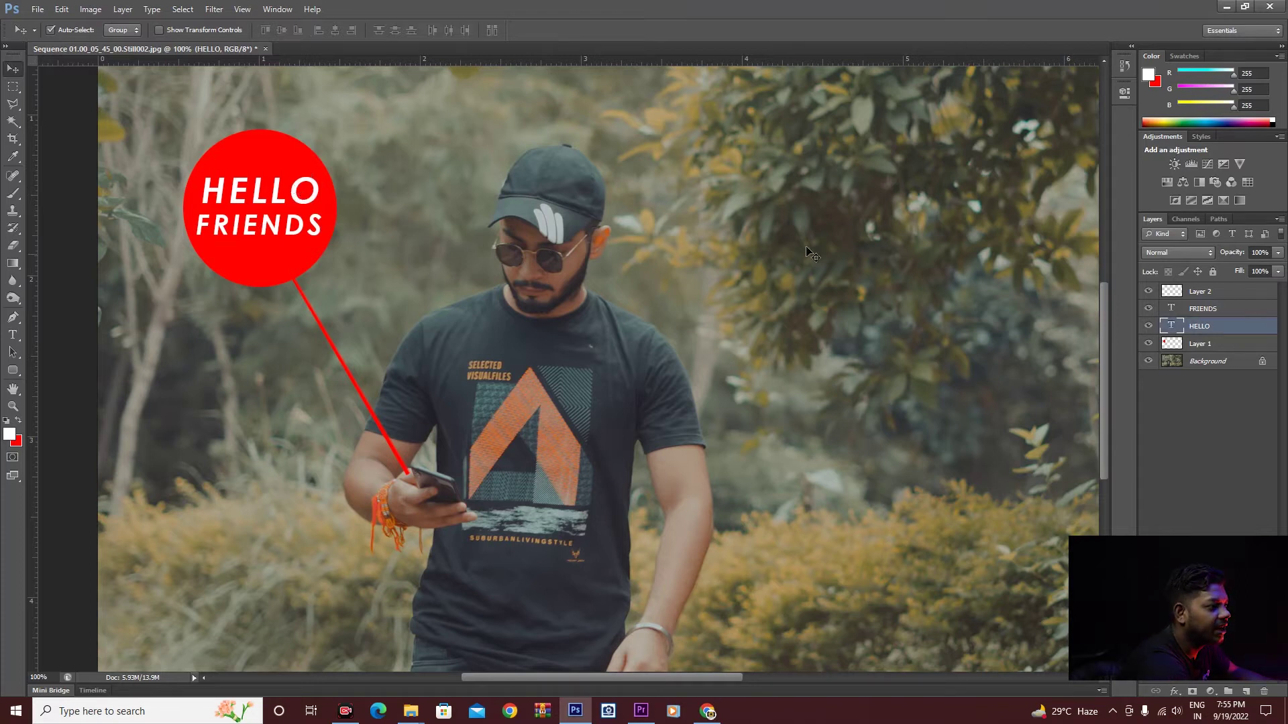
Give HELLO a Multiply drop shadow at 75% opacity with 6 px distance and 6% spread.
right_click(1232, 324)
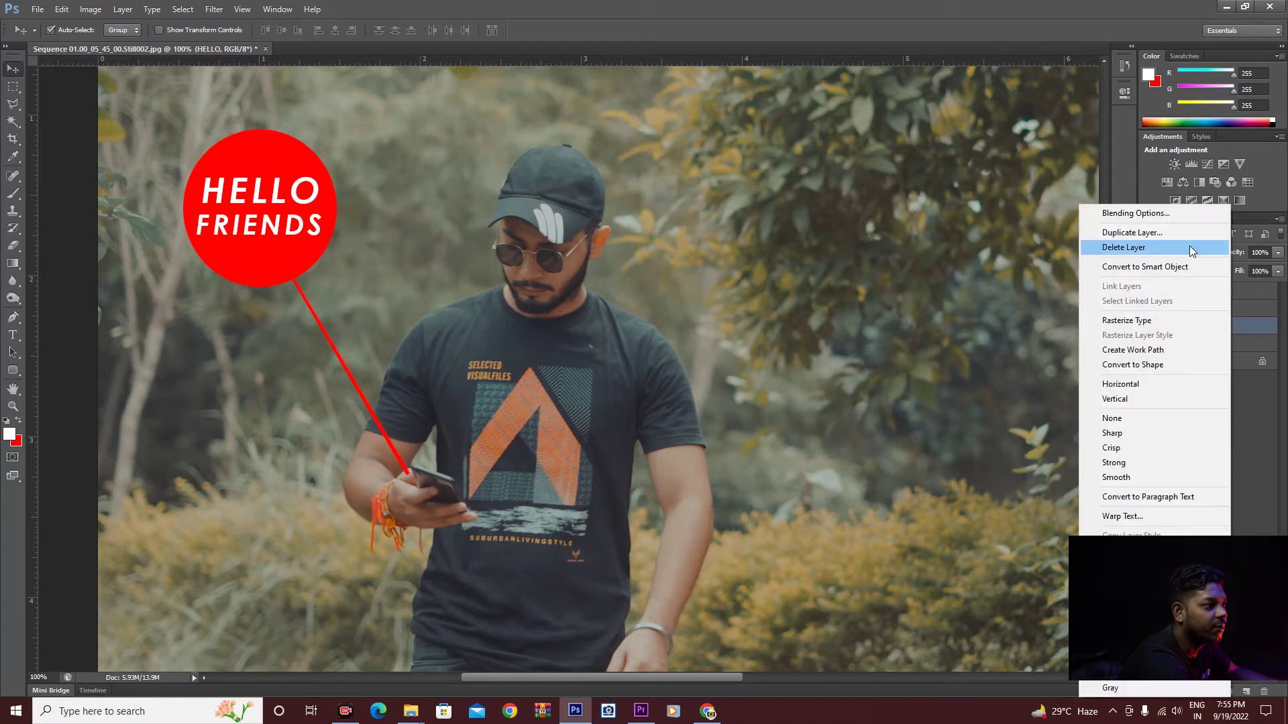
left_click(1174, 215)
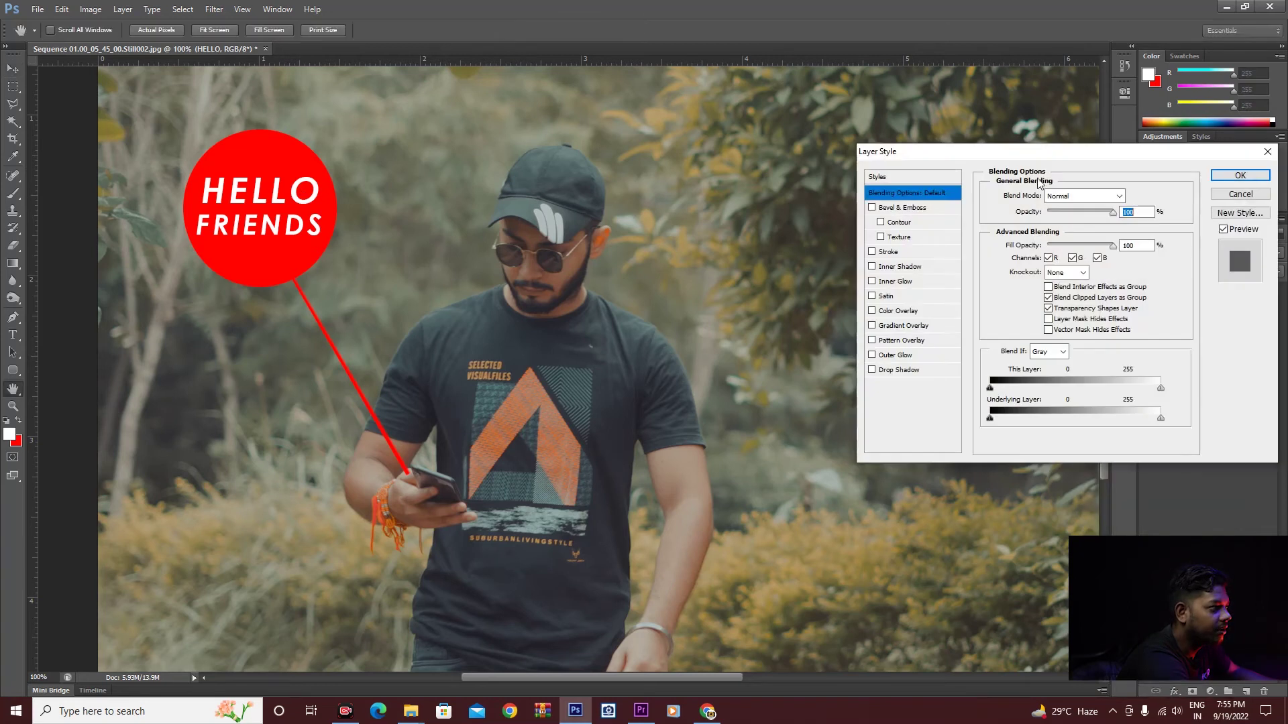
left_click(908, 370)
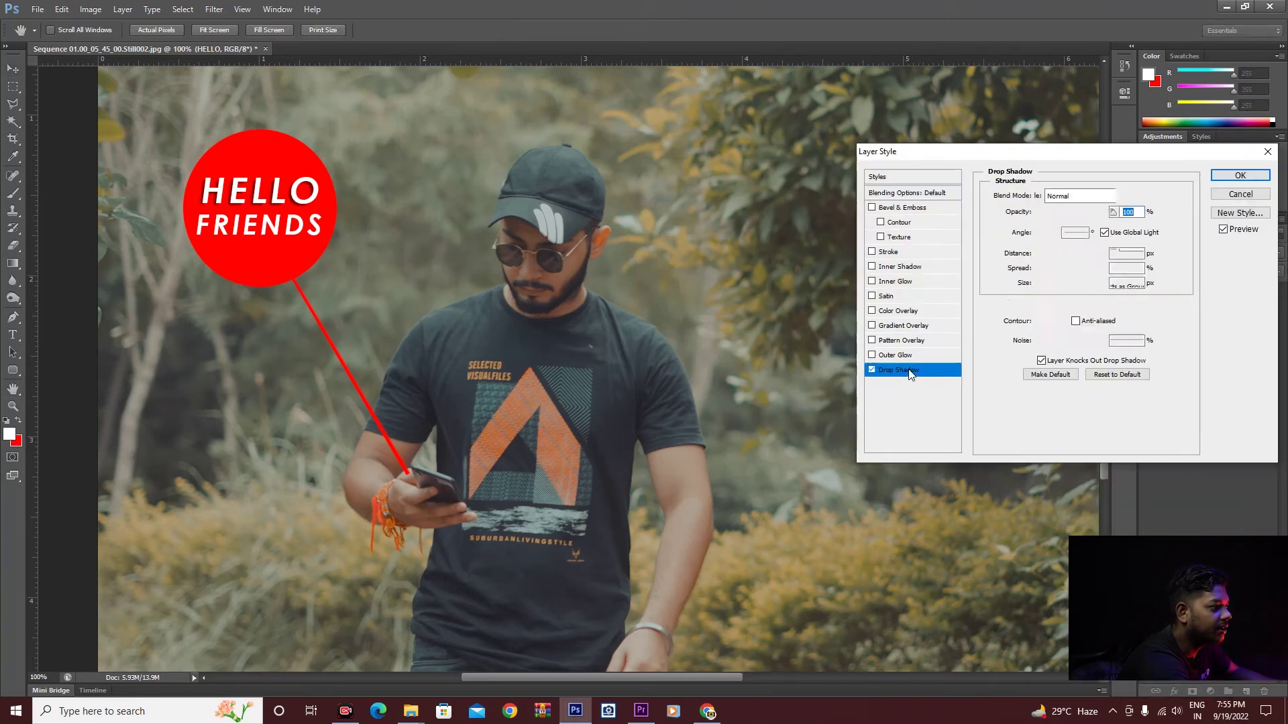
left_click(1044, 259)
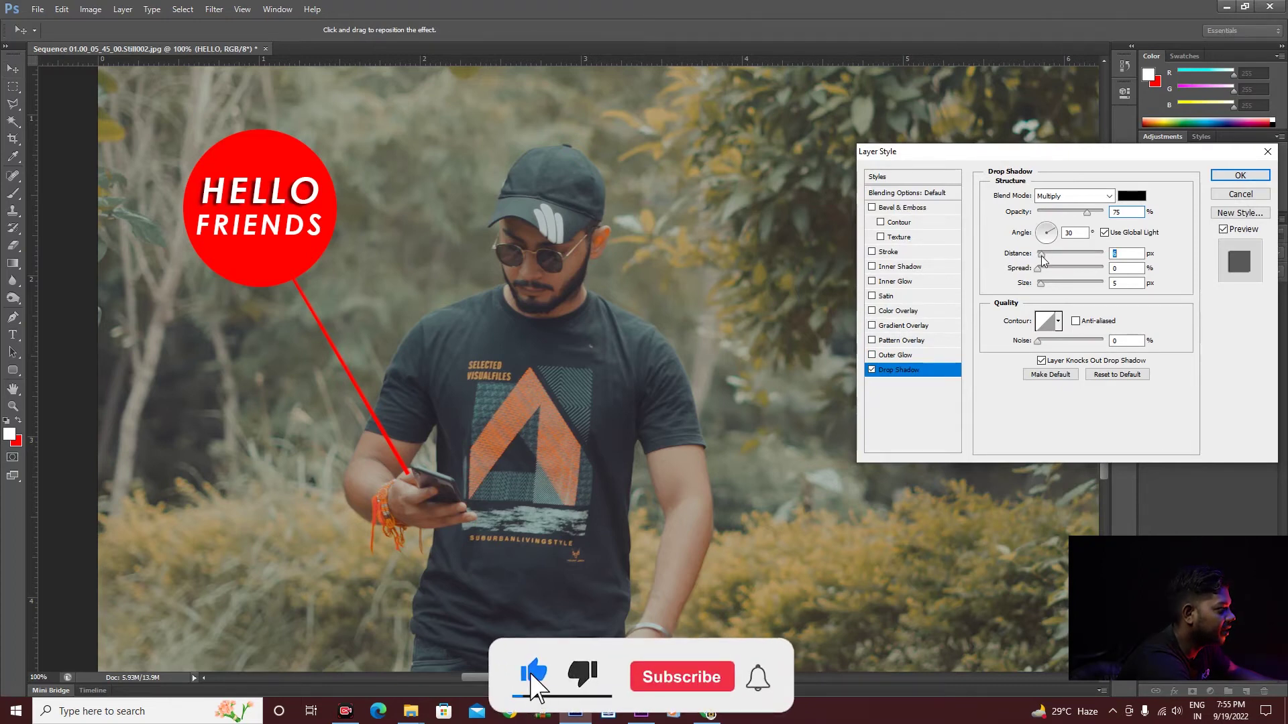
left_click(1039, 269)
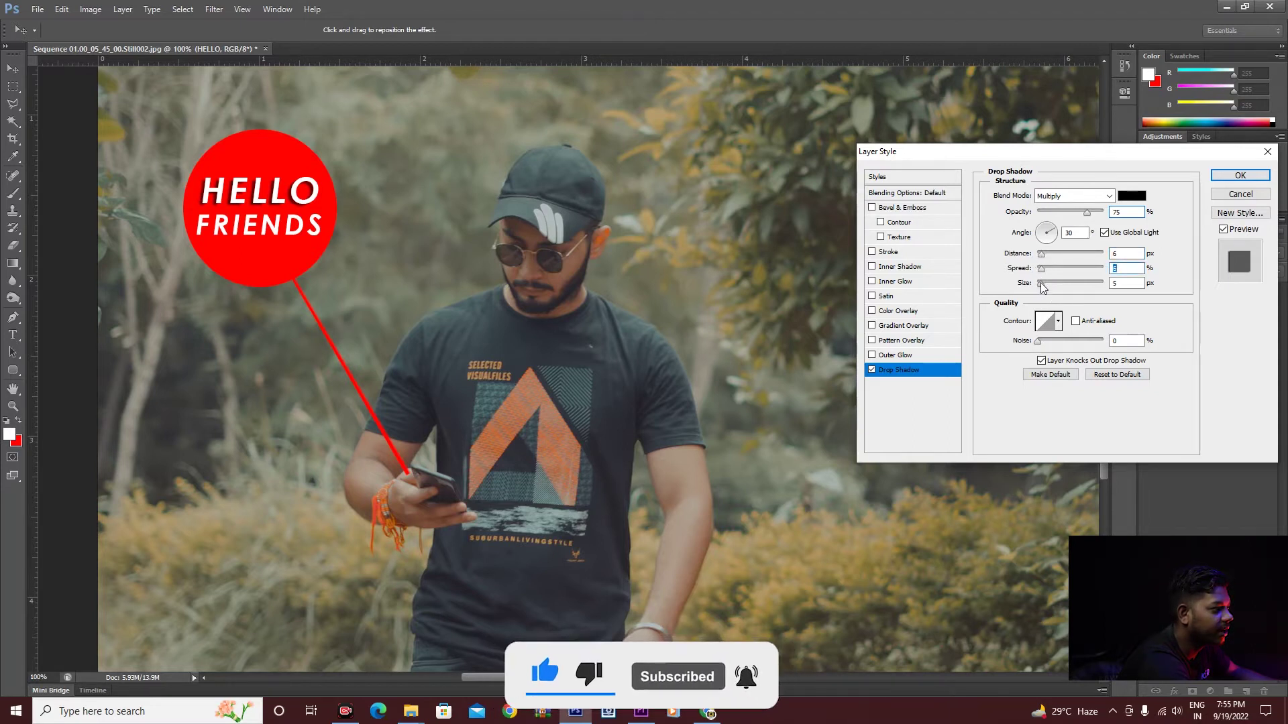
left_click(1238, 176)
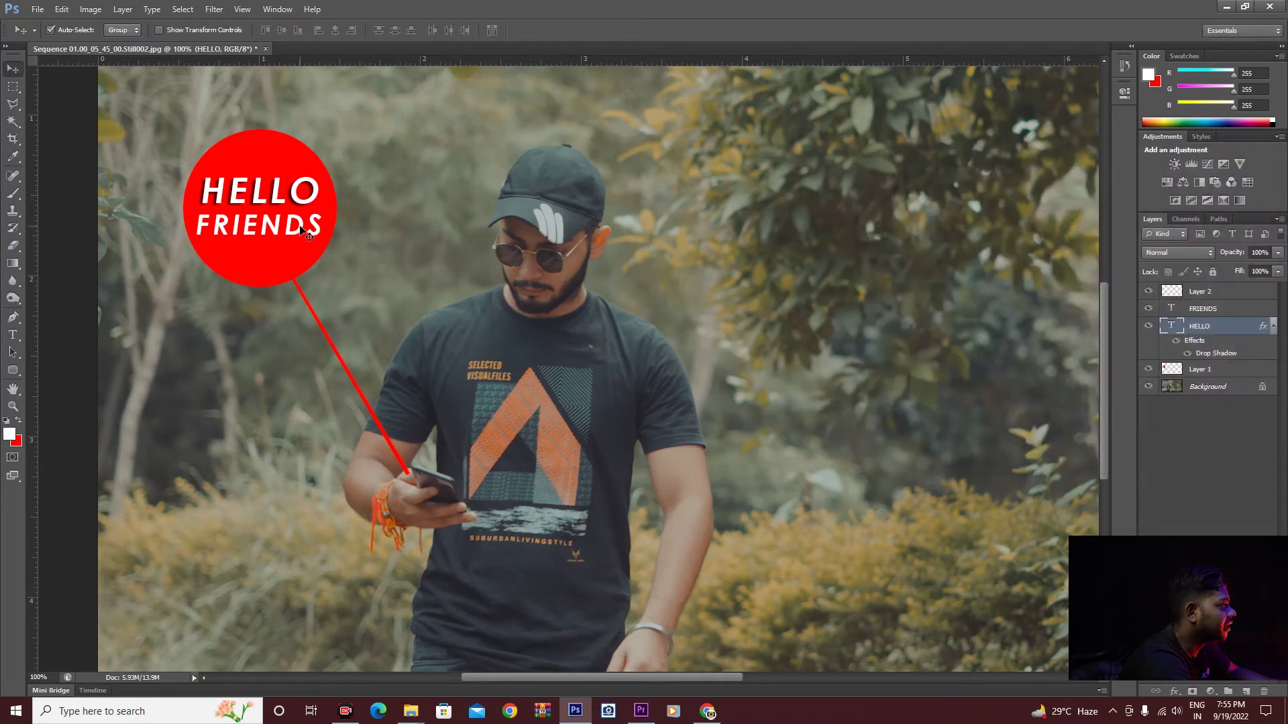
left_click(305, 230)
Enable a drop shadow on the FRIENDS layer and begin adjusting its distance.
right_click(1203, 310)
left_click(1110, 214)
left_click(872, 369)
left_click(920, 375)
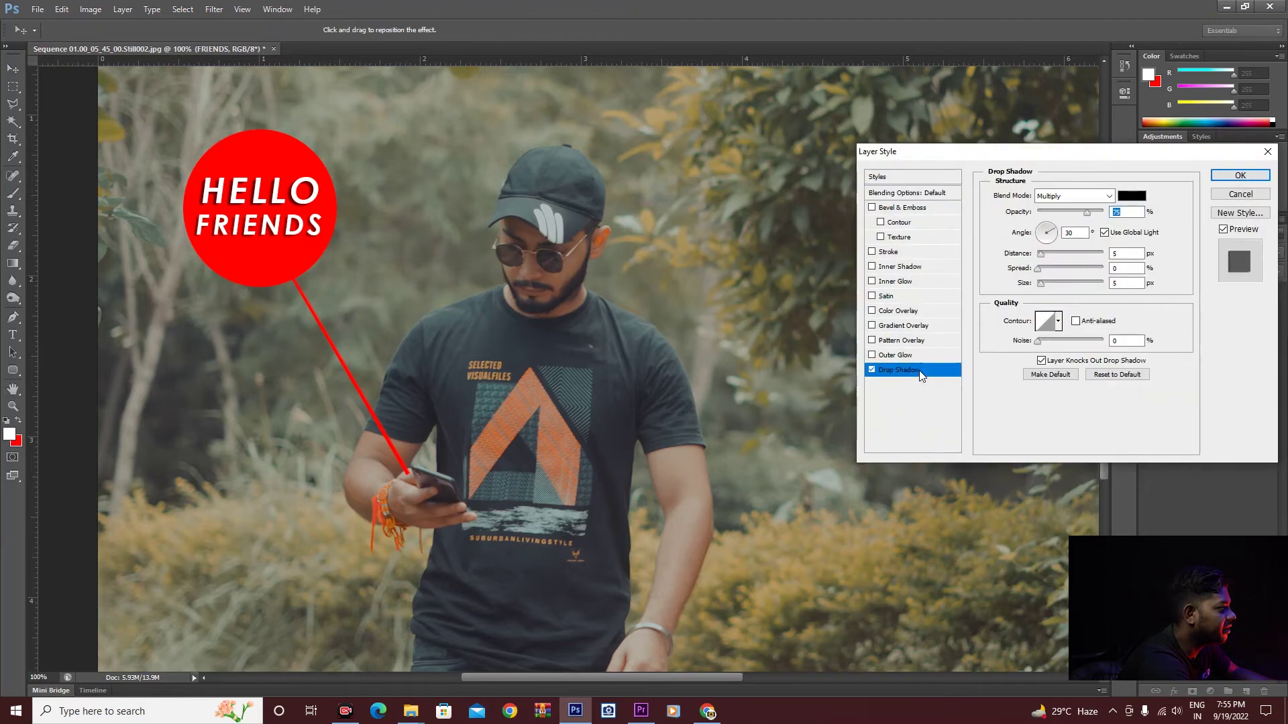
left_click(1042, 256)
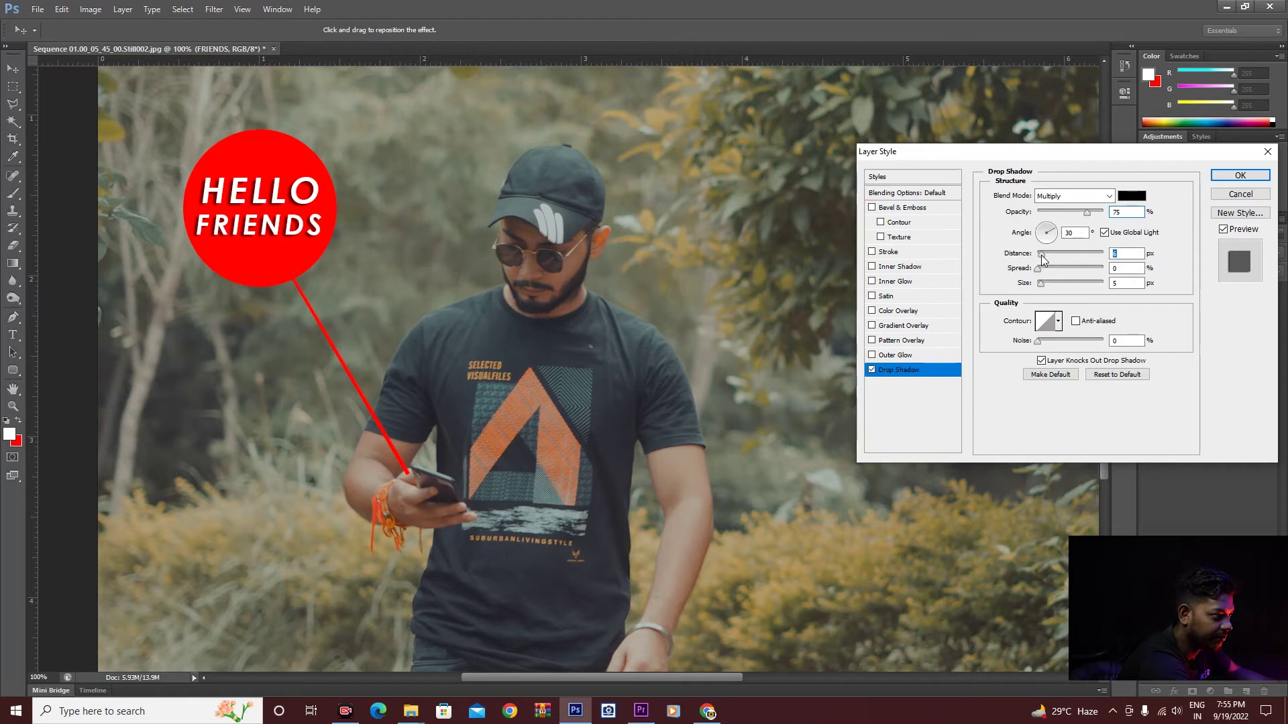
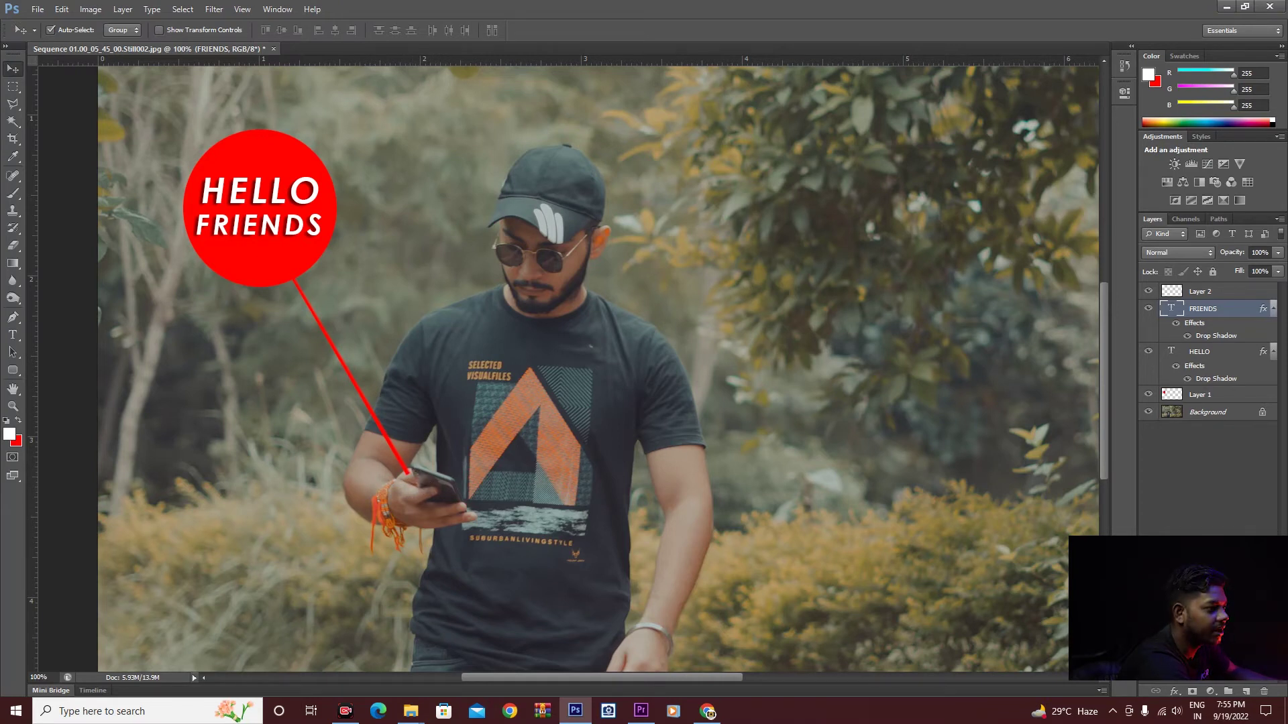
Create a new layer and draw a small elliptical selection at the red line's end.
key("ctrl+shift+alt+n")
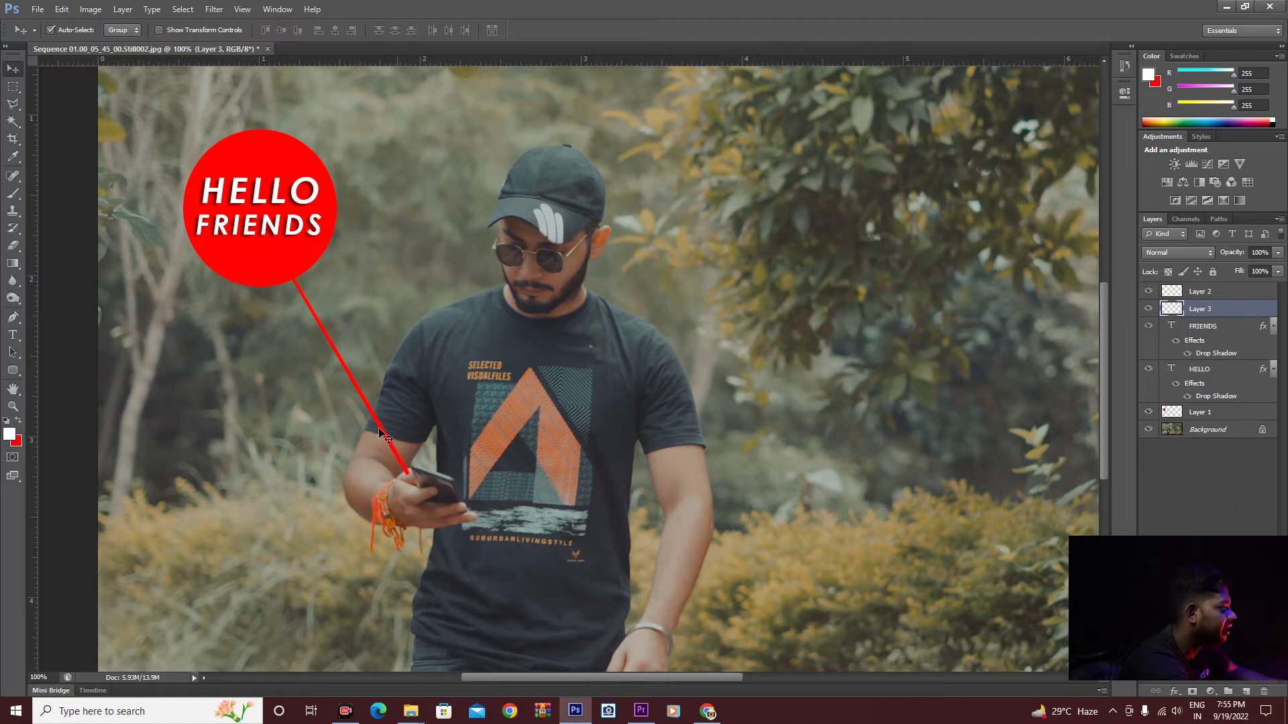
left_click(14, 87)
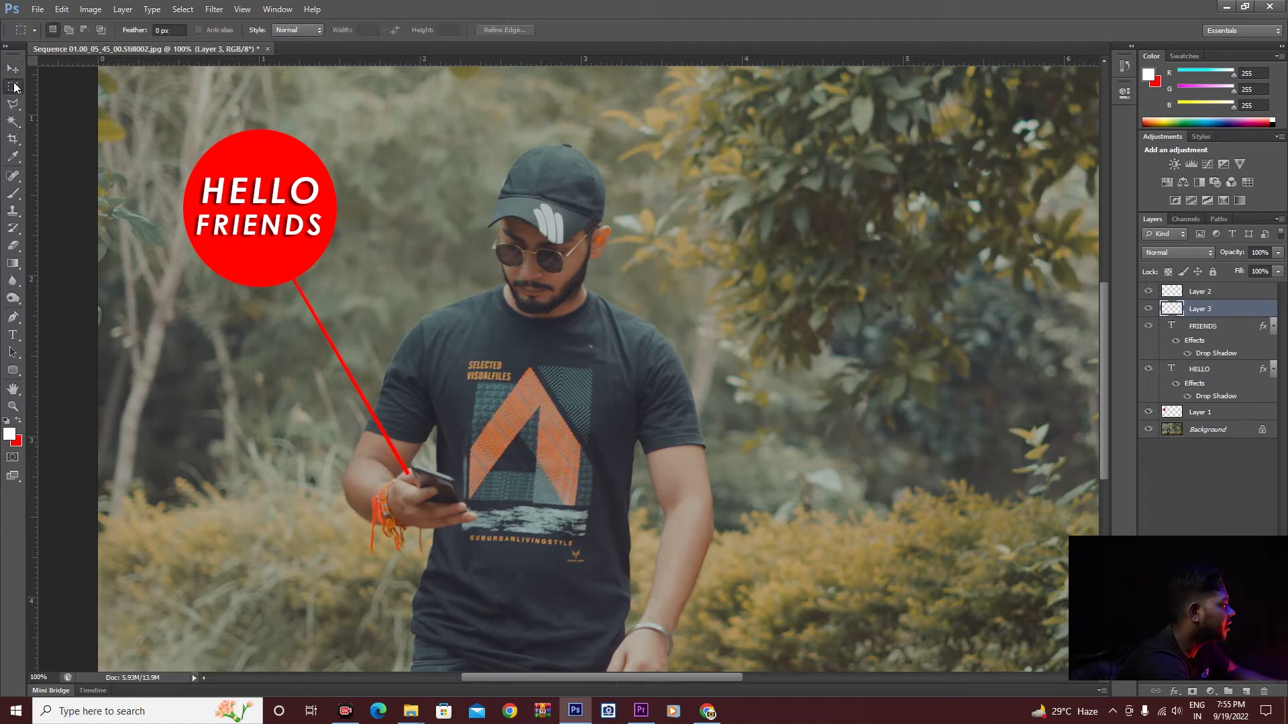
left_click(70, 98)
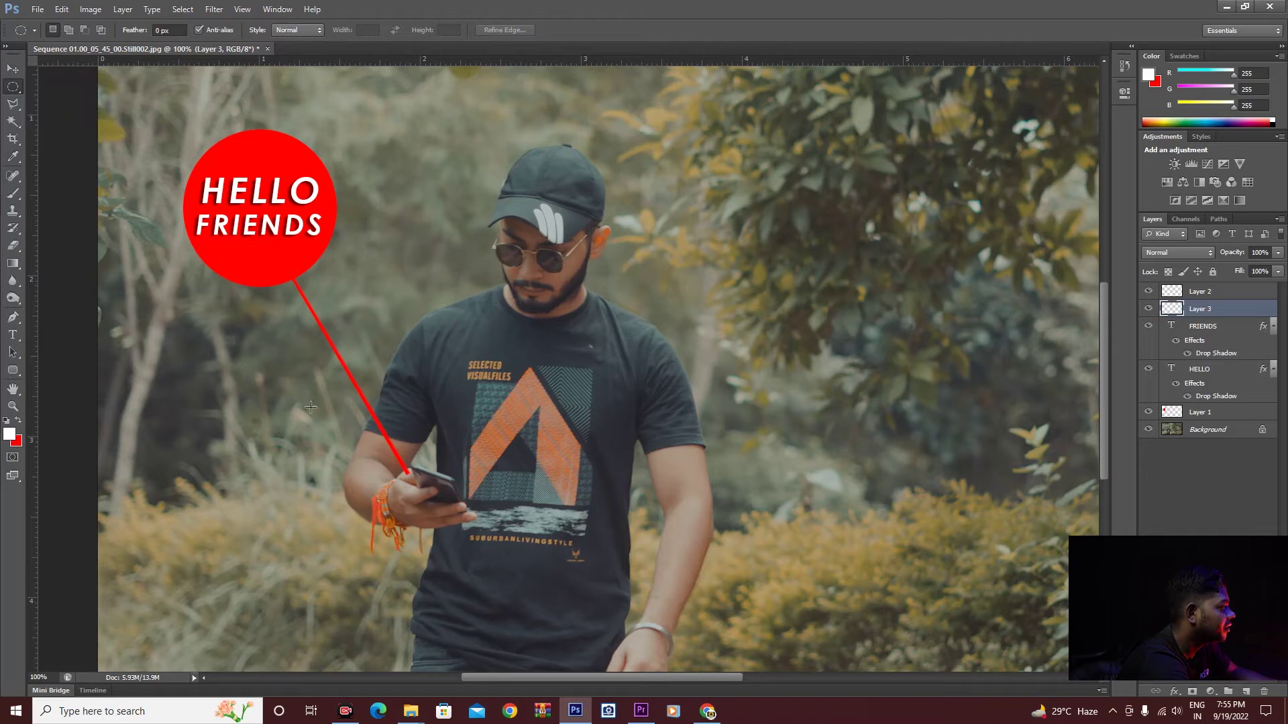
left_click_drag(403, 471, 414, 479)
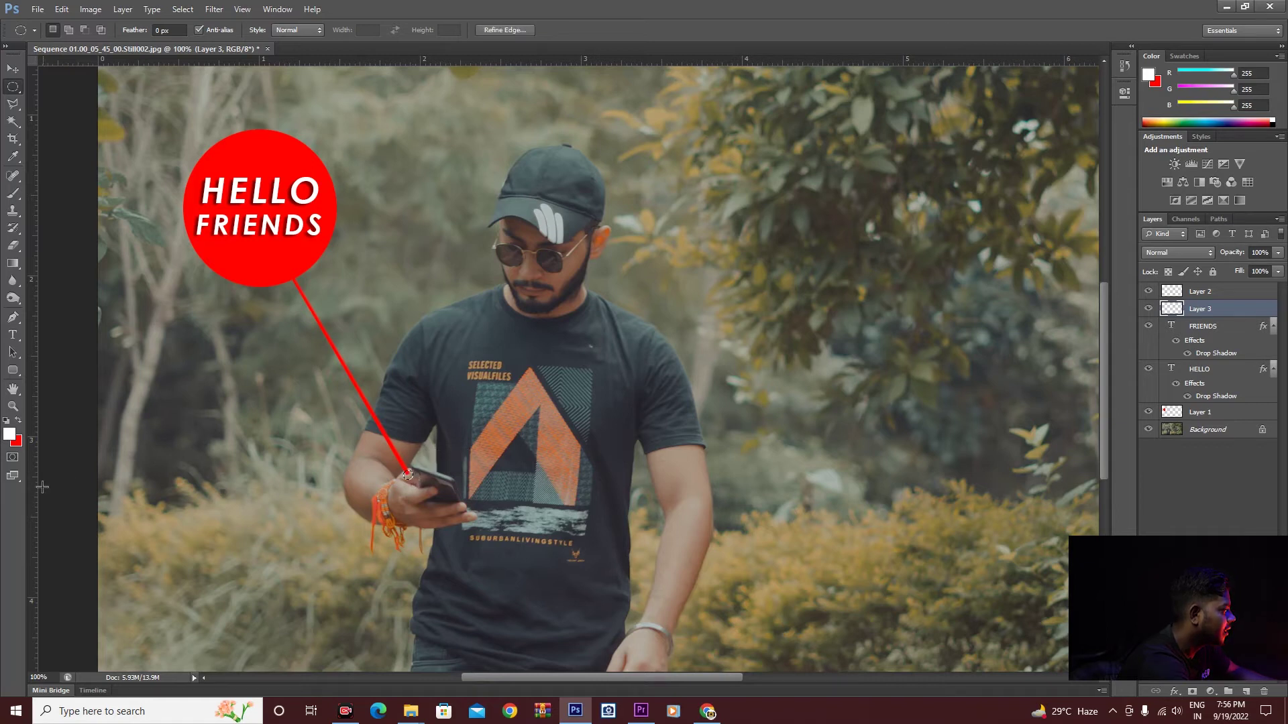
Set the background colour to yellow and fill the small circle with it.
left_click(16, 443)
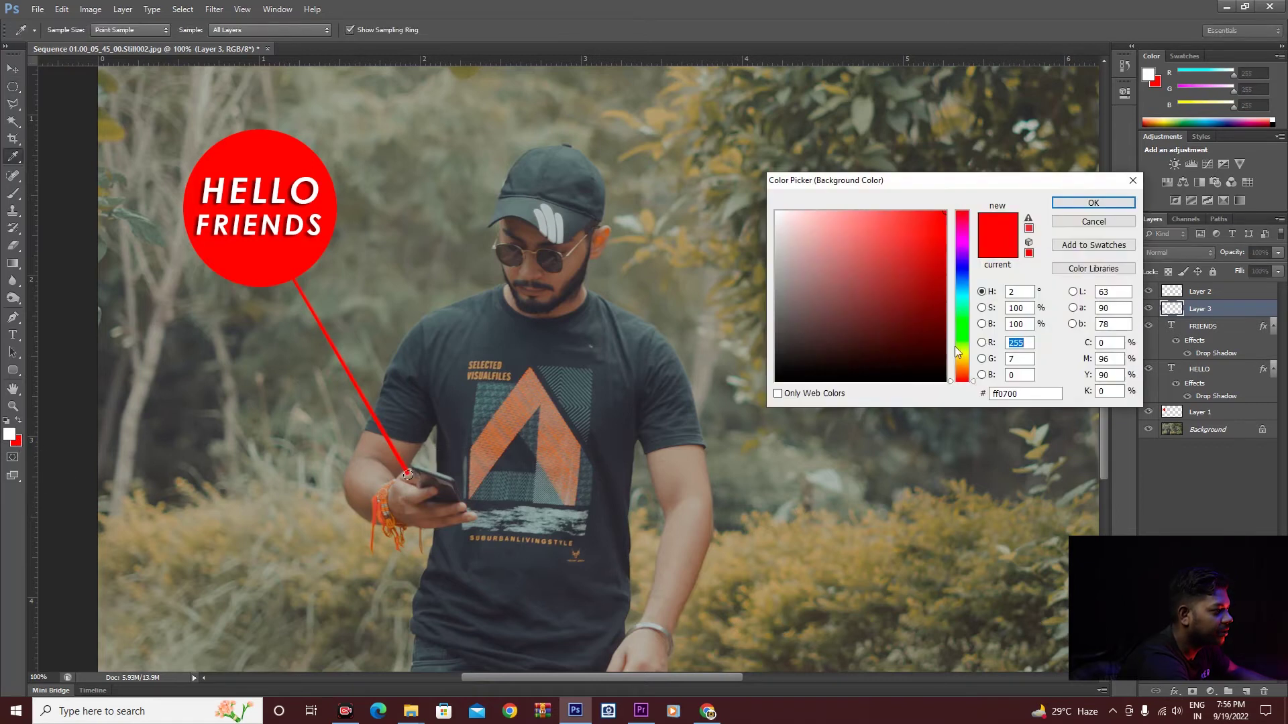
left_click(963, 355)
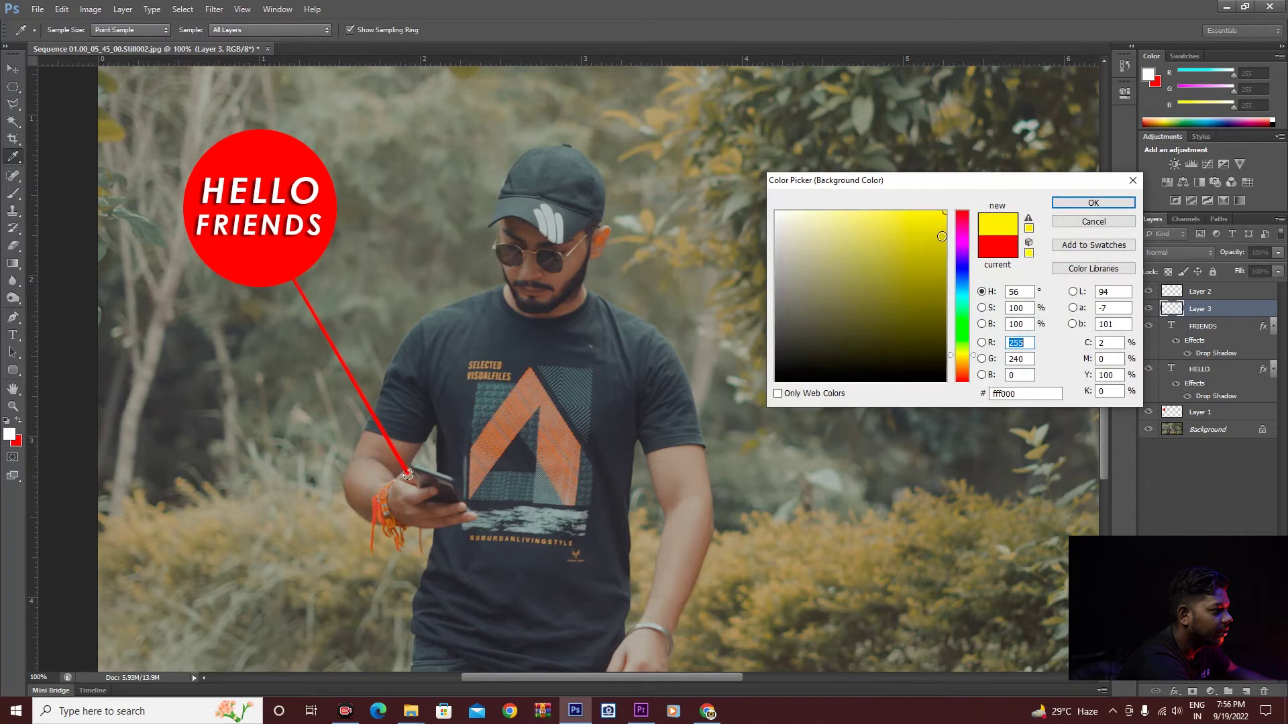
left_click(1092, 203)
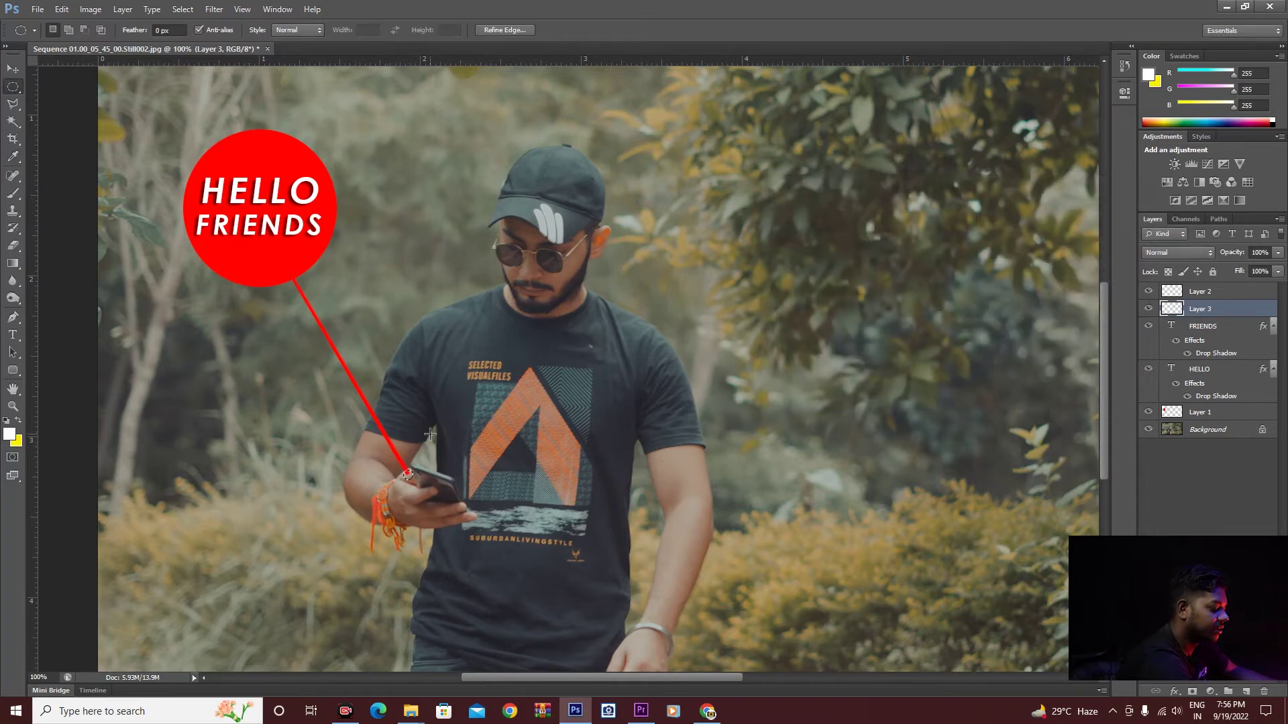
key("ctrl+BackSpace")
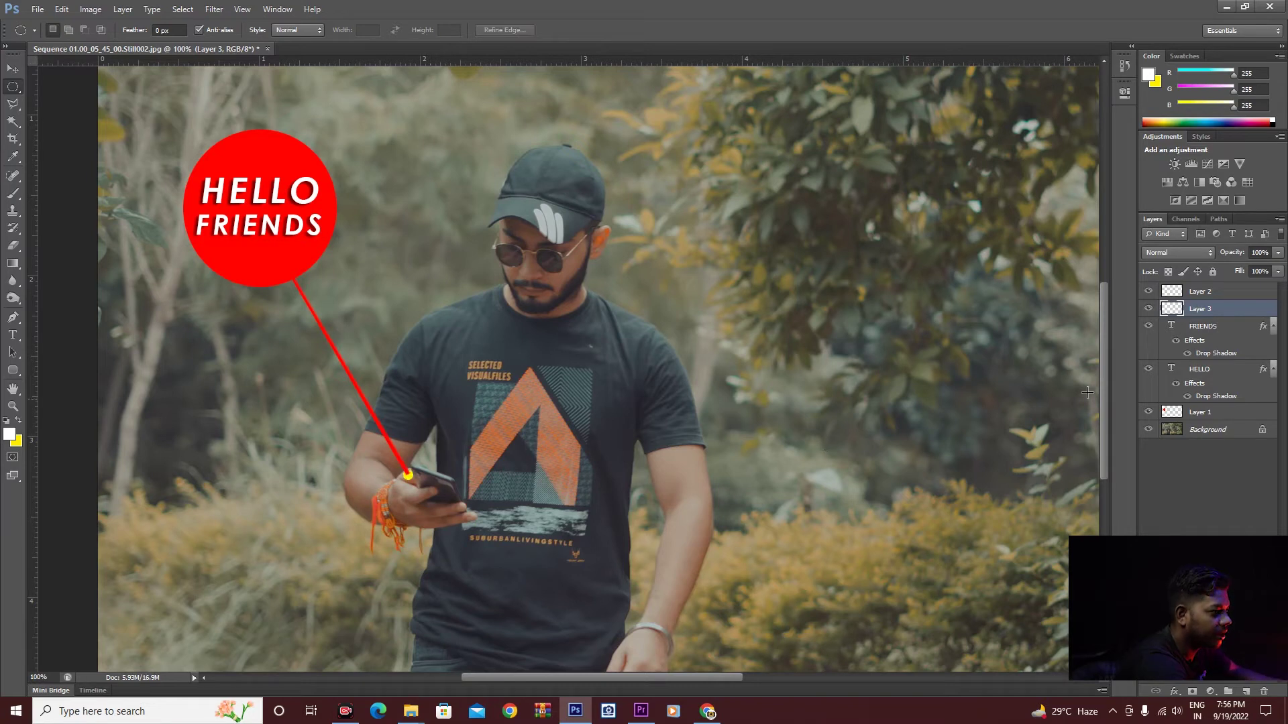
Move the new yellow-dot layer to the top of the stack, then select Layer 1.
left_click_drag(1227, 308, 1226, 290)
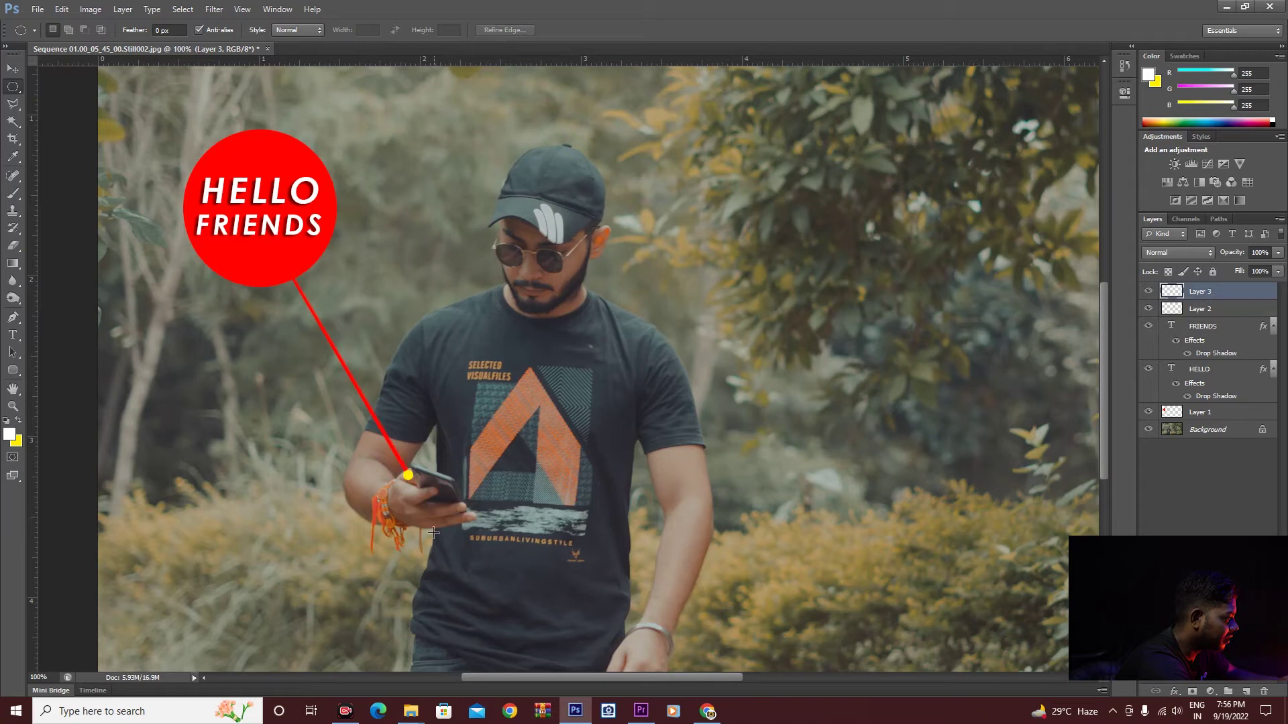
key("v")
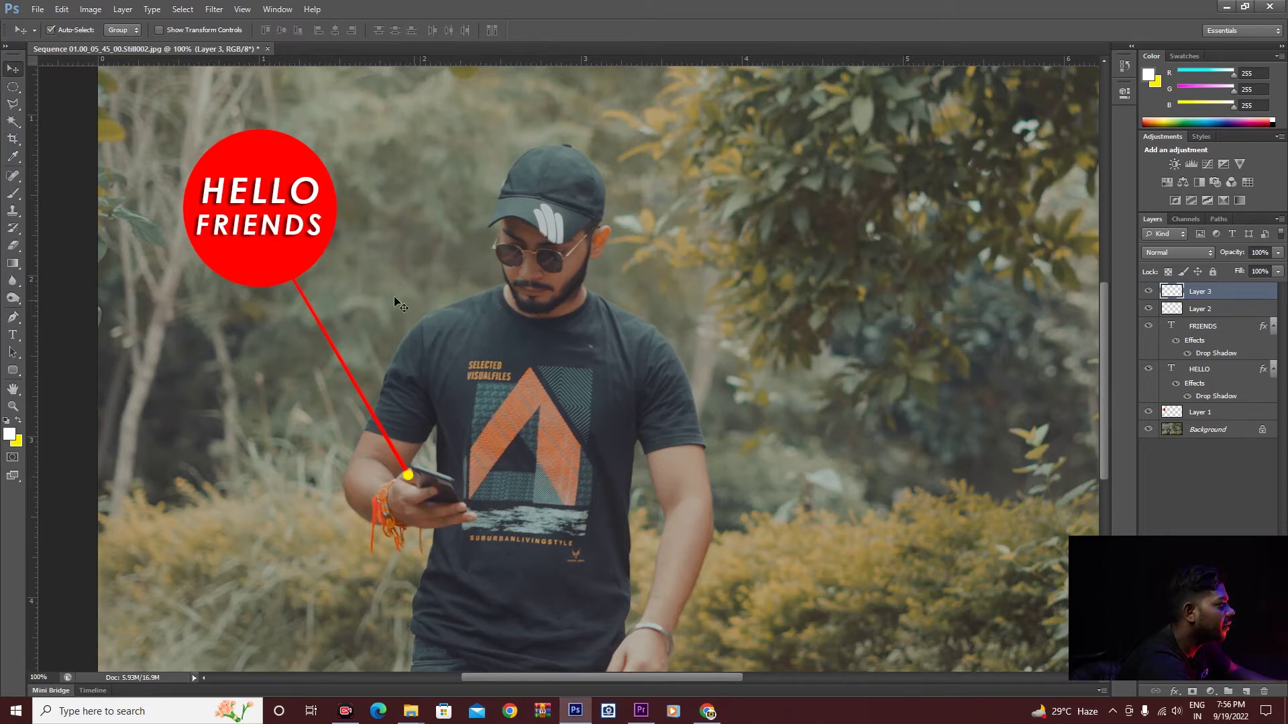
left_click(283, 257)
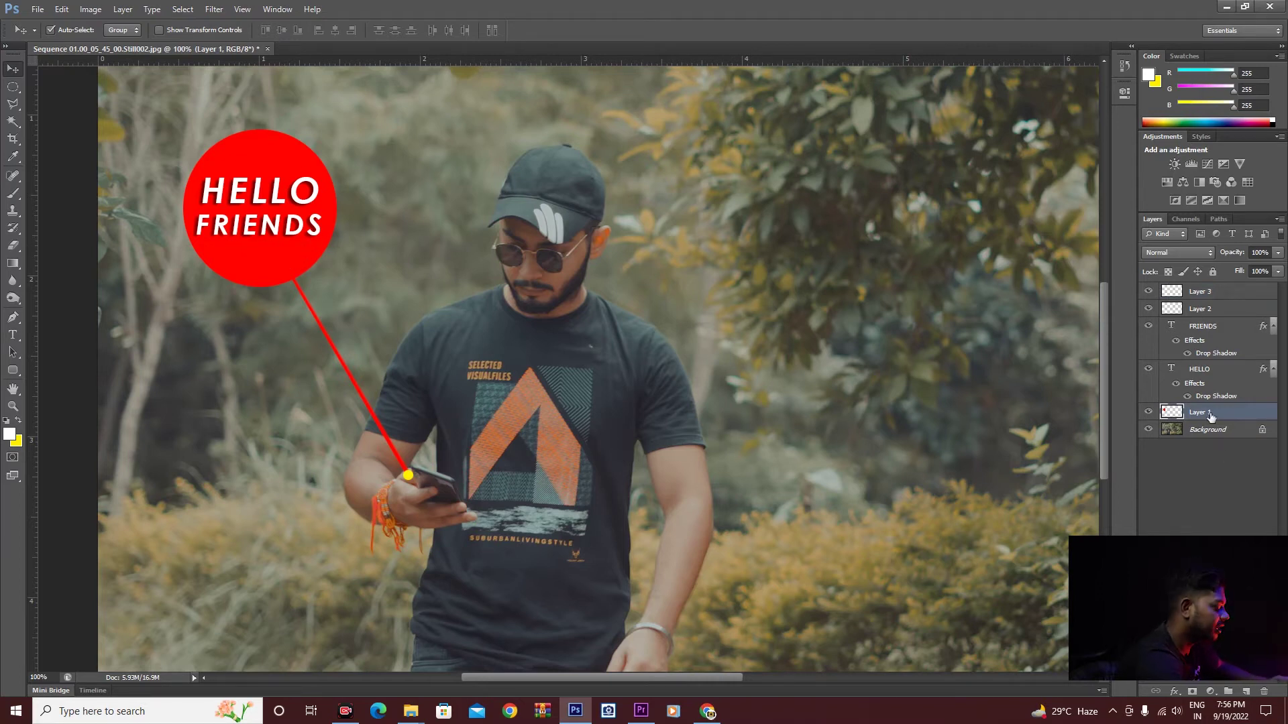
Duplicate the red circle layer and enlarge the original on Layer 1 to about 106%.
key("ctrl+j")
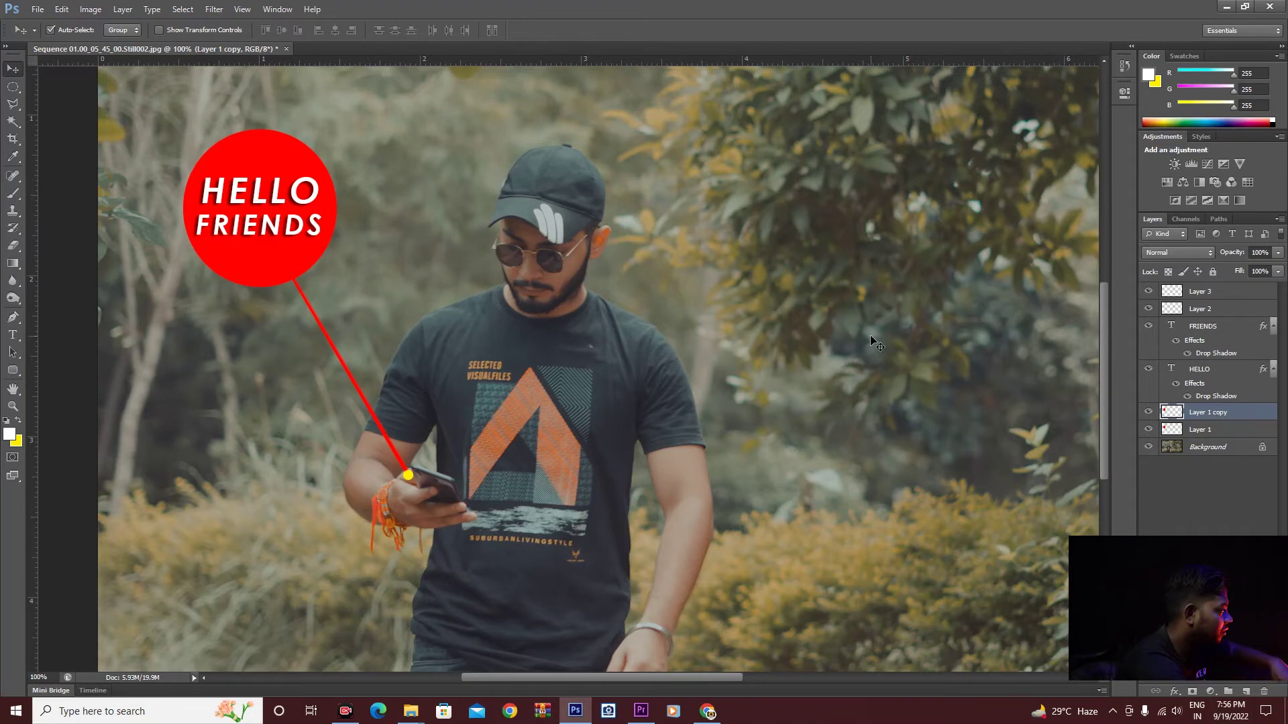
key("ctrl+t")
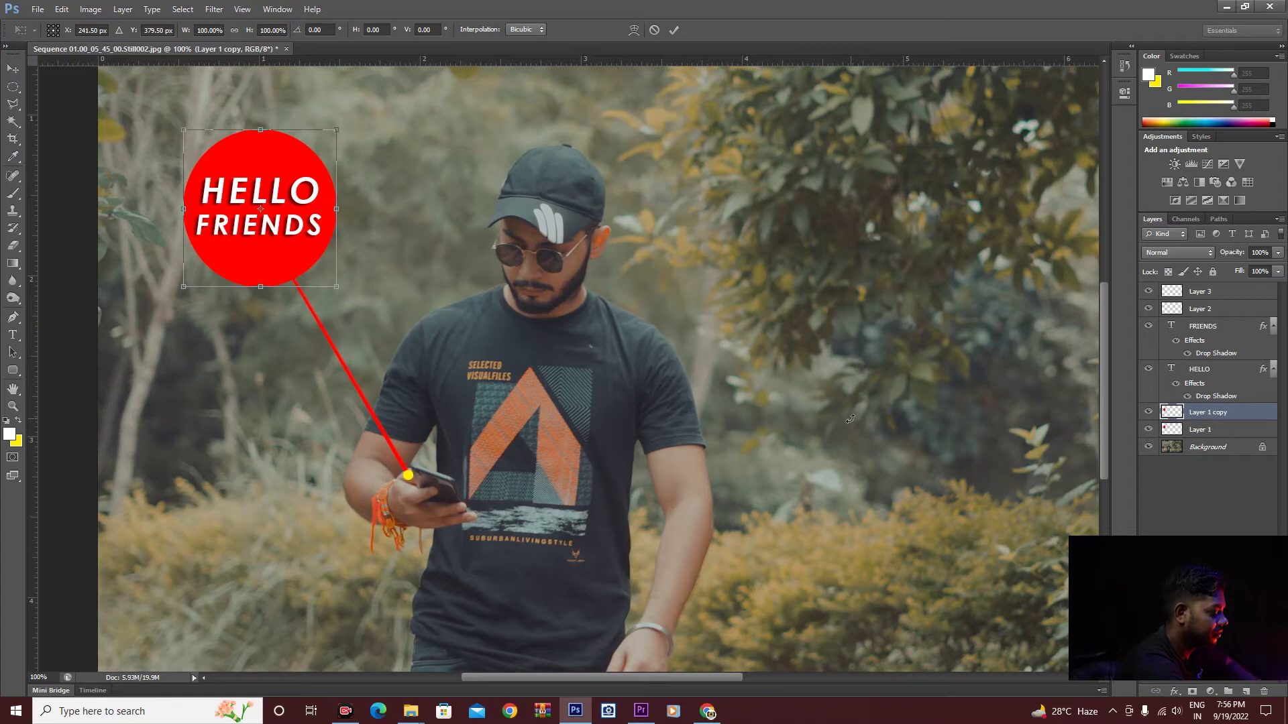
key("Return")
left_click(1212, 431)
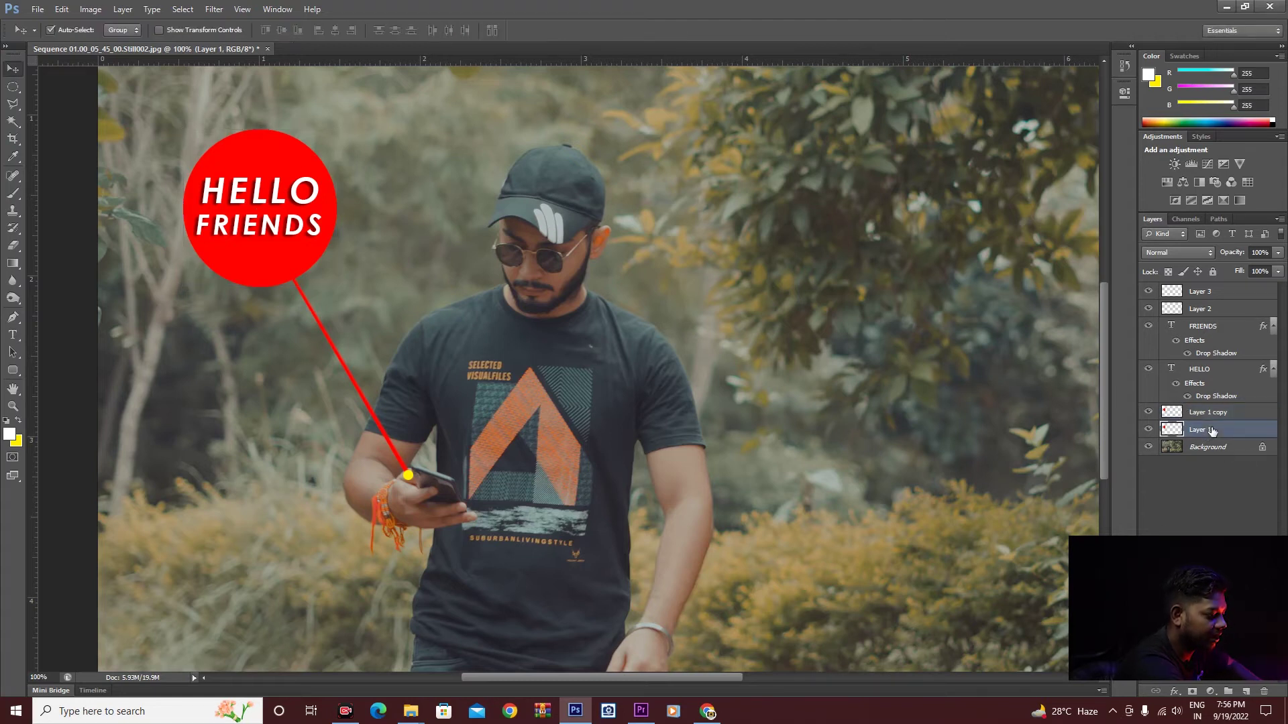
key("ctrl+t")
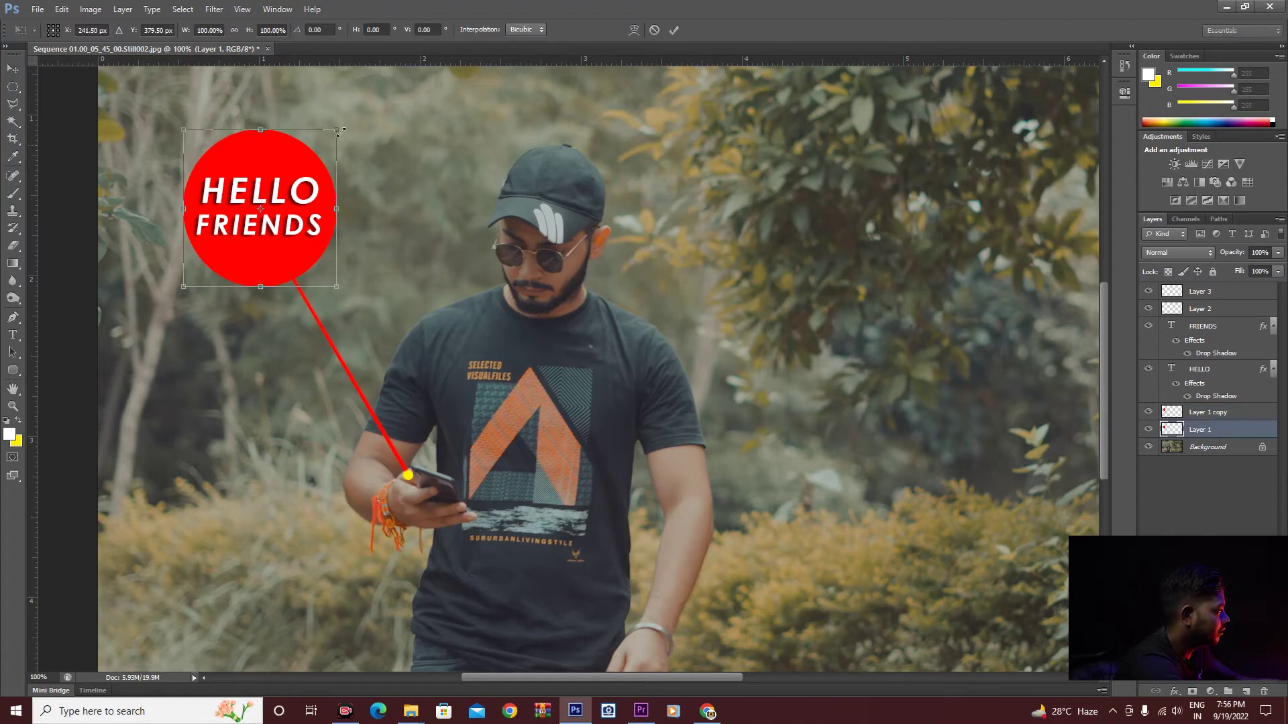
left_click_drag(338, 130, 346, 124)
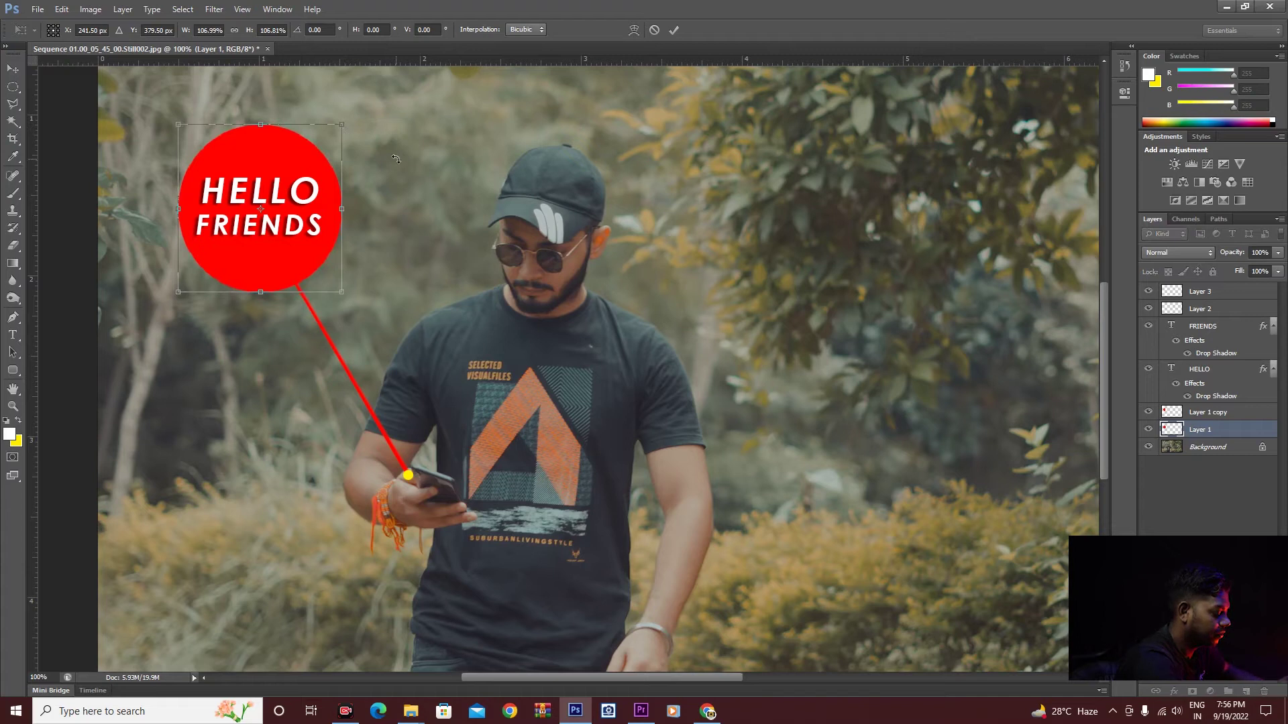
key("Return")
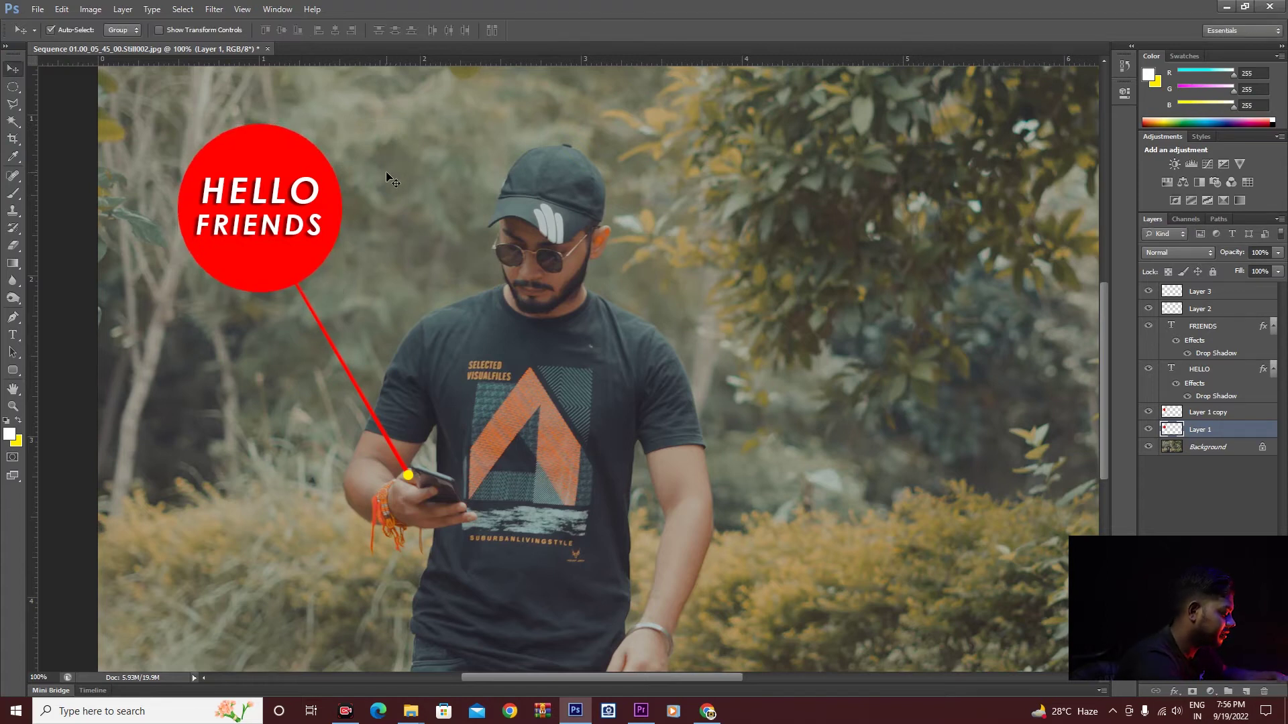
Turn the enlarged circle white with Levels output black at 255, then select Layer 2.
key("ctrl+l")
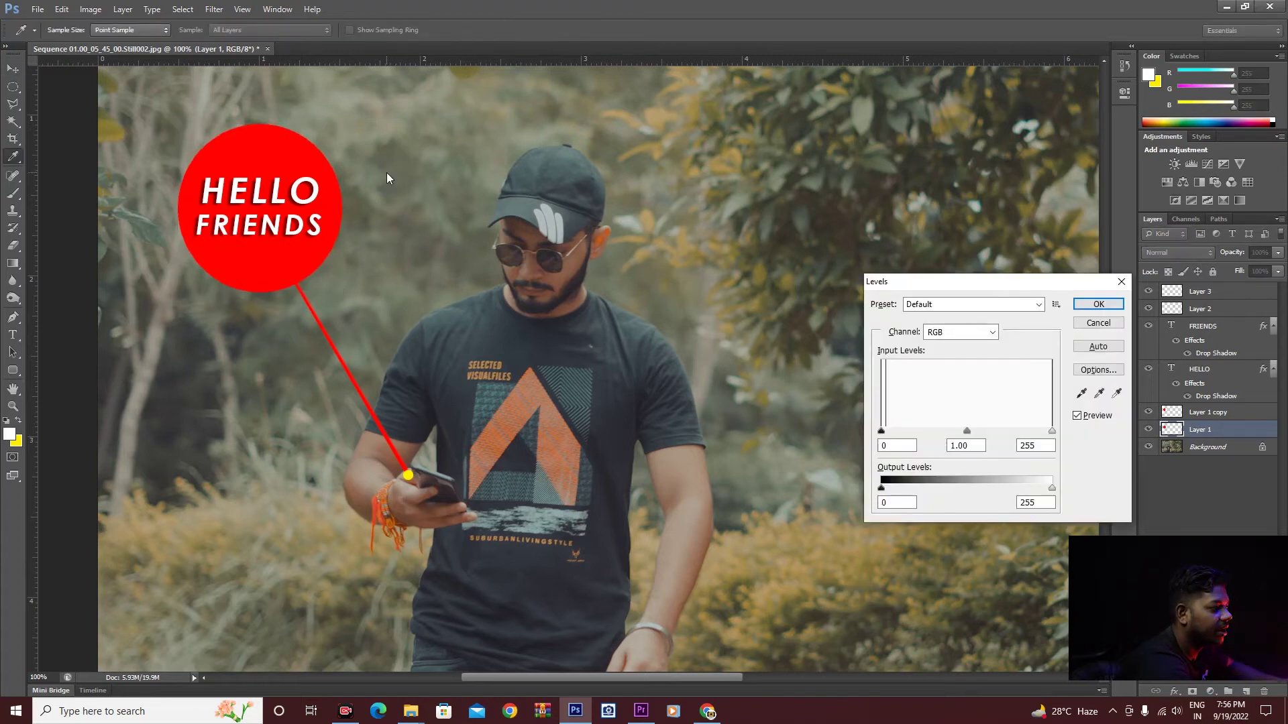
left_click_drag(881, 488, 1102, 489)
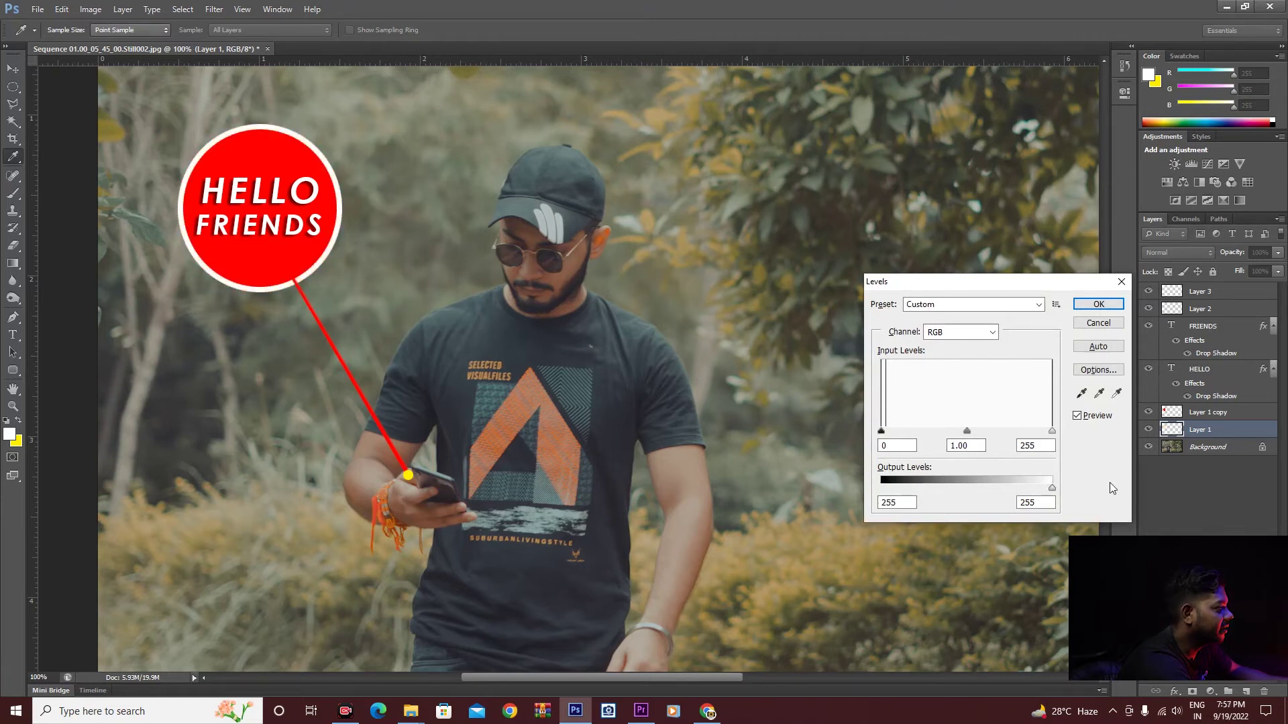
left_click(1112, 305)
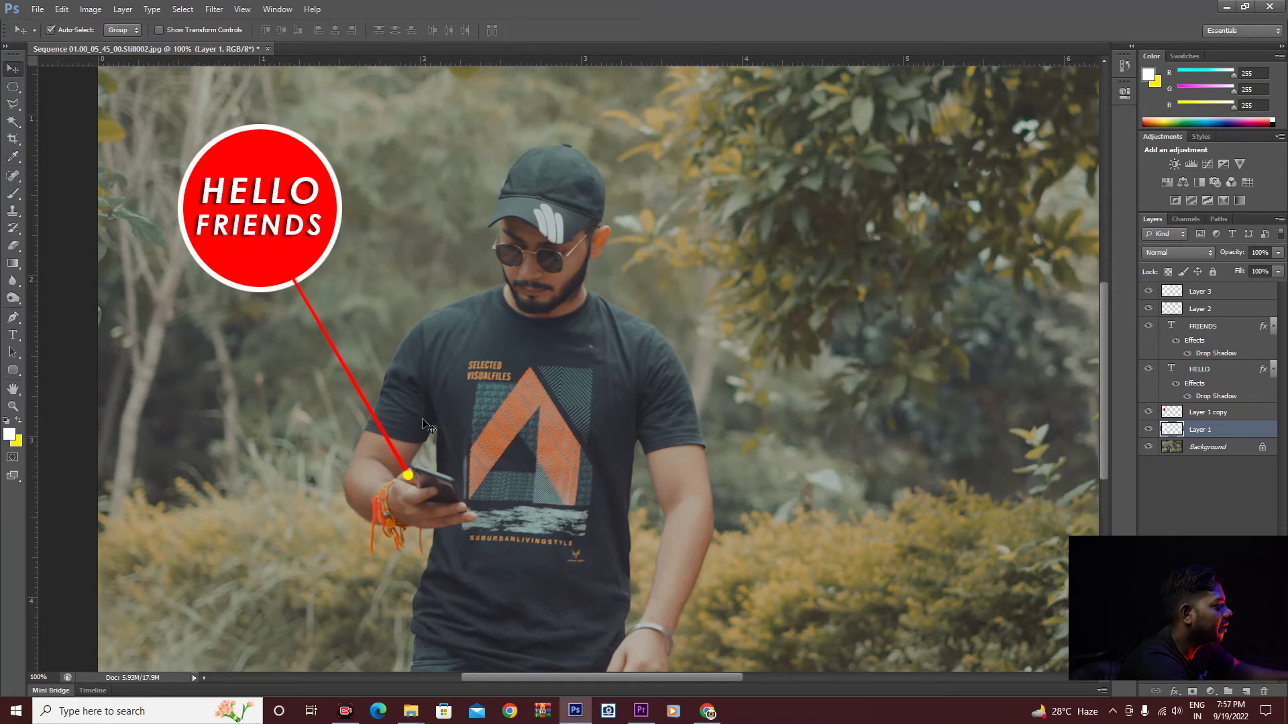
left_click(296, 286)
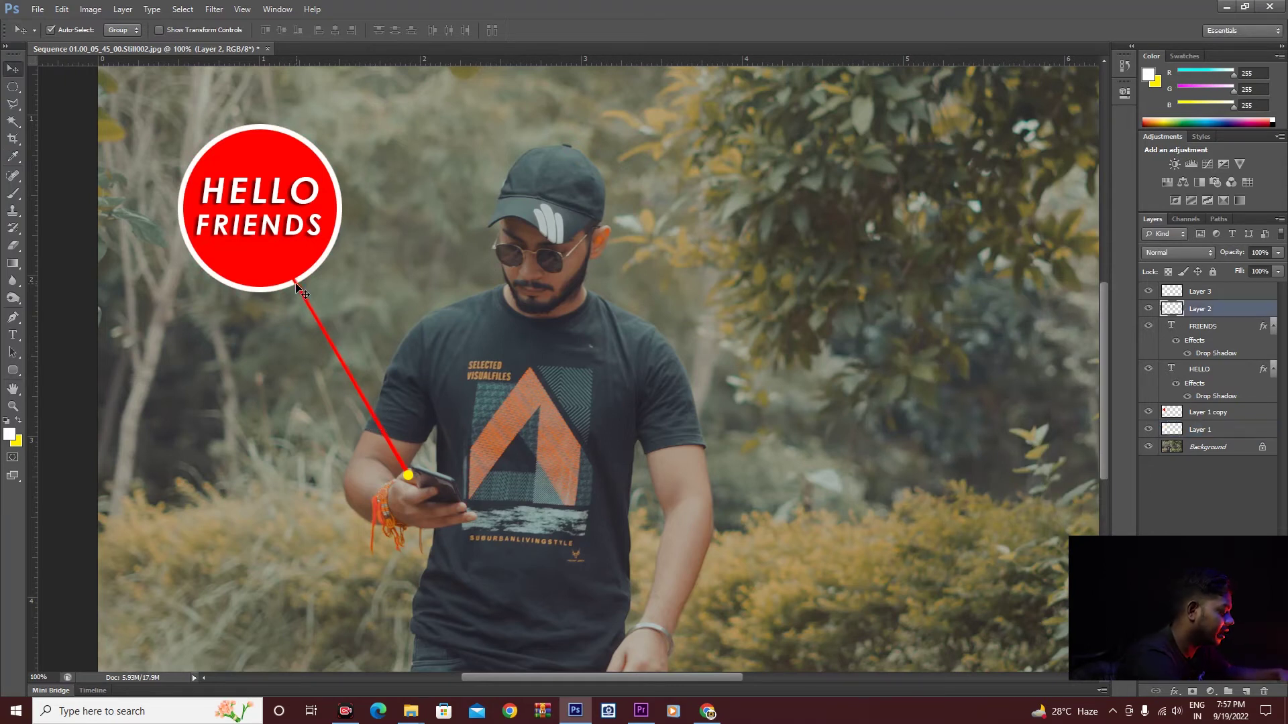
Zoom to 300% and trim the red line's tip where it overlaps the white ring.
key("ctrl+plus")
key("ctrl+plus")
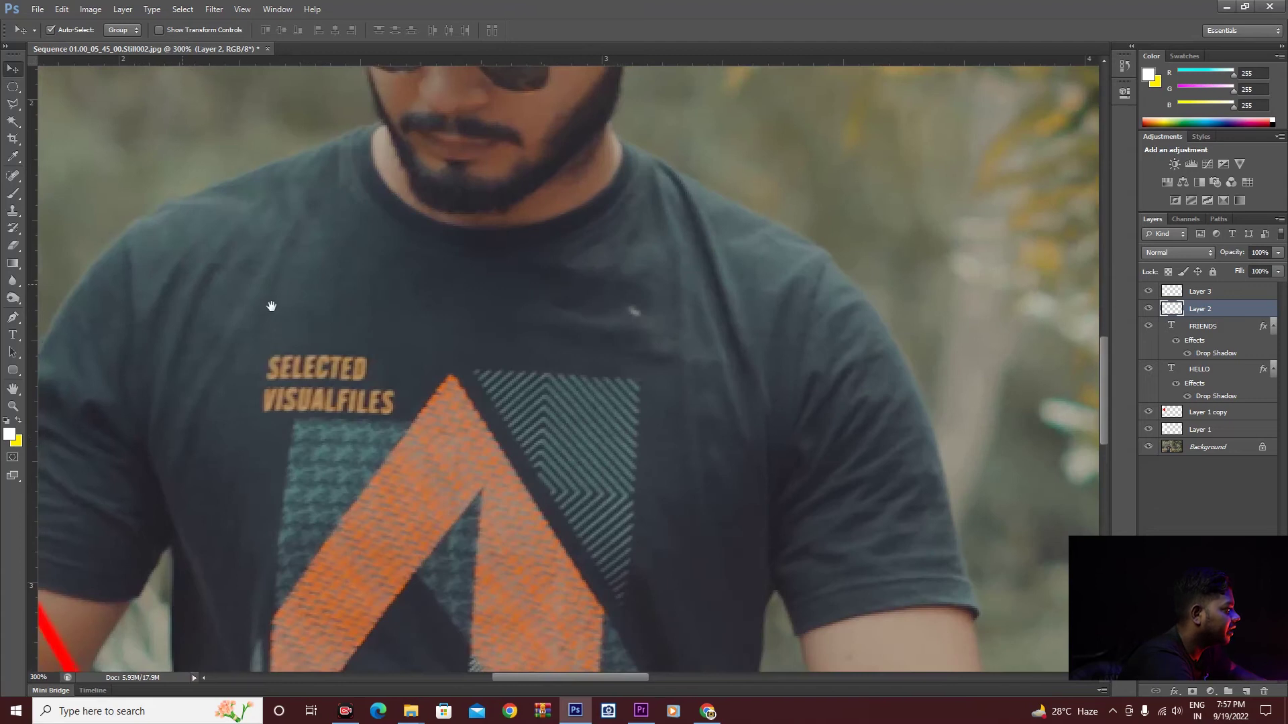
left_click_drag(271, 307, 673, 446)
left_click_drag(219, 324, 272, 360)
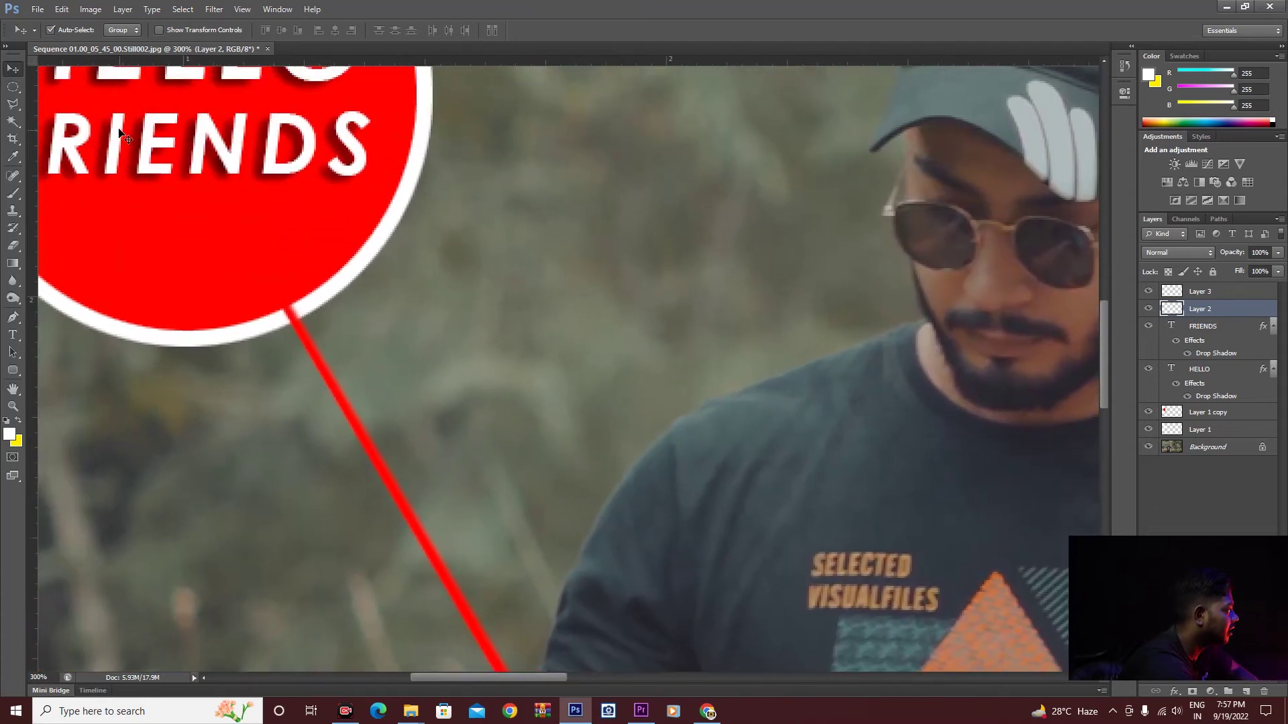
left_click(12, 89)
left_click_drag(258, 274, 312, 324)
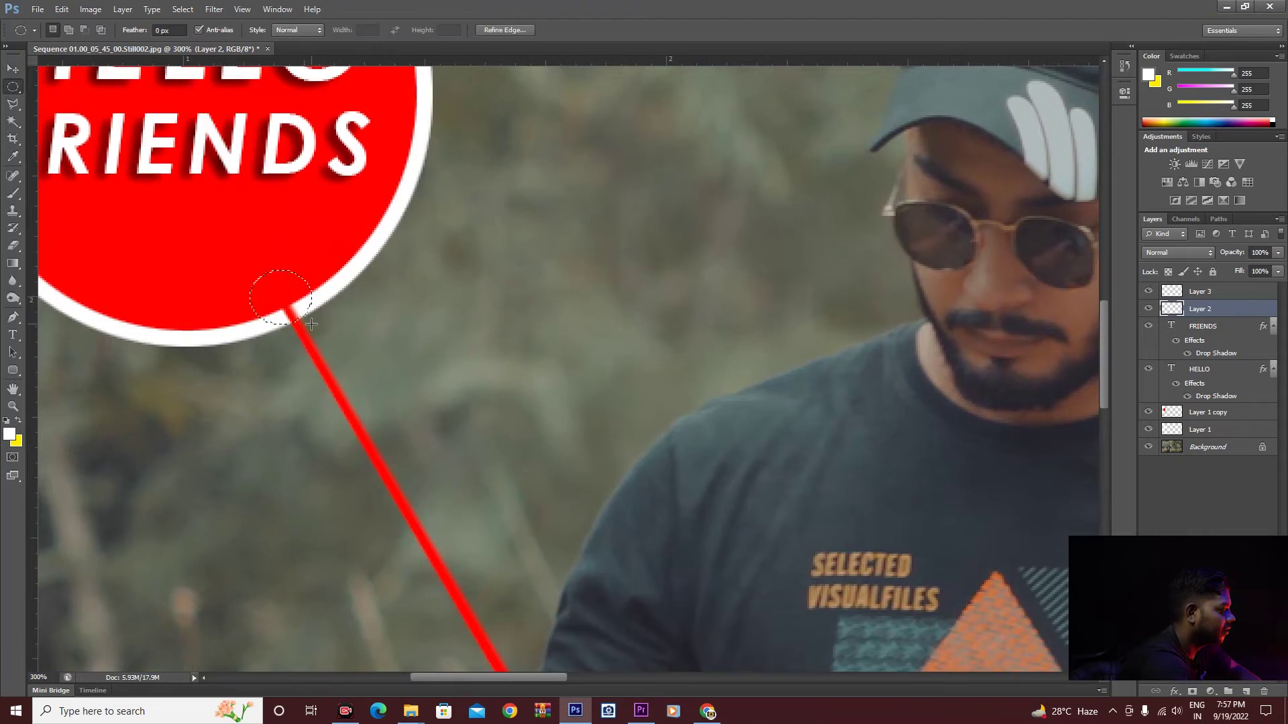
key("ctrl+d")
Zoom back out to the whole image and select the Background layer.
key("v")
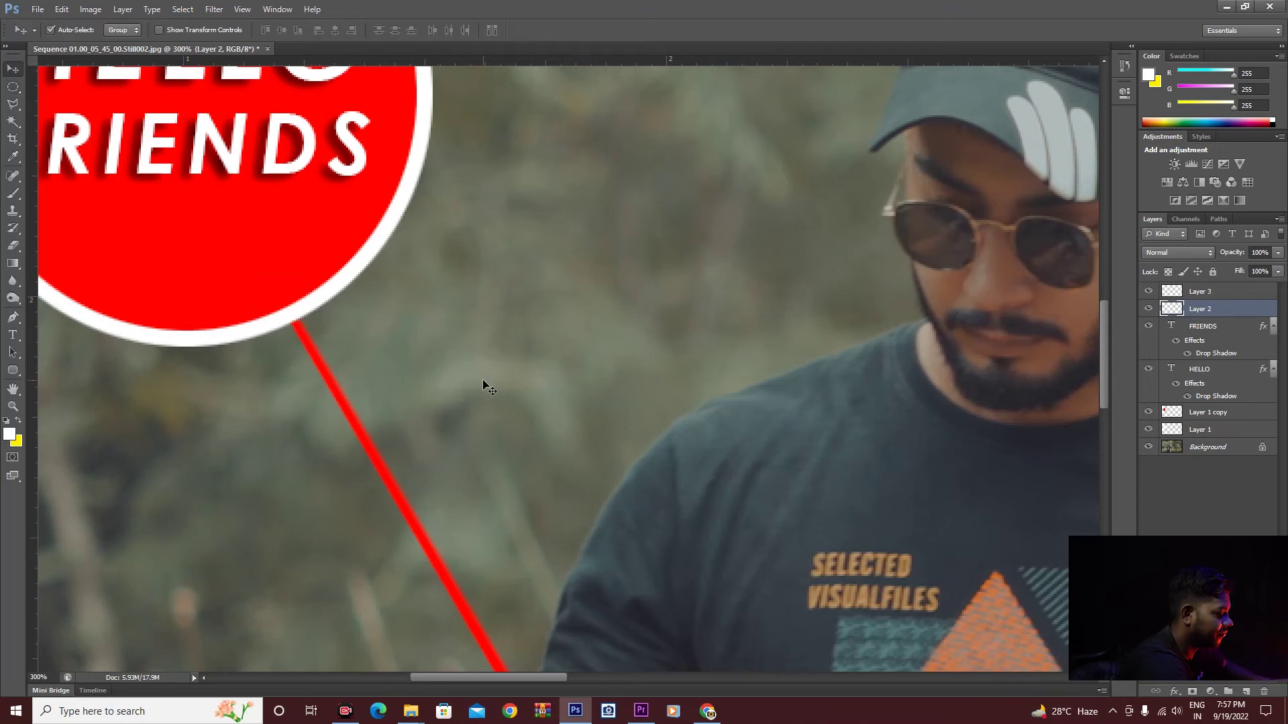
key("ctrl+minus")
key("ctrl+minus")
key("ctrl+minus")
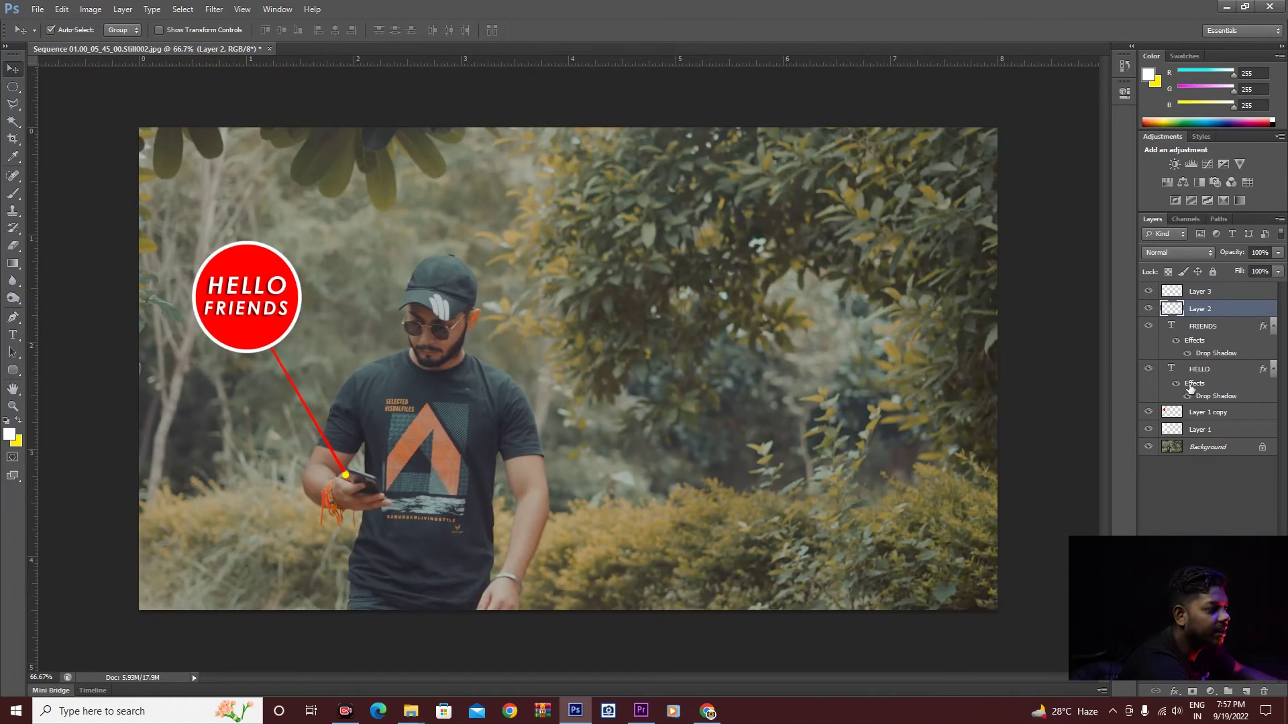
left_click(1224, 449)
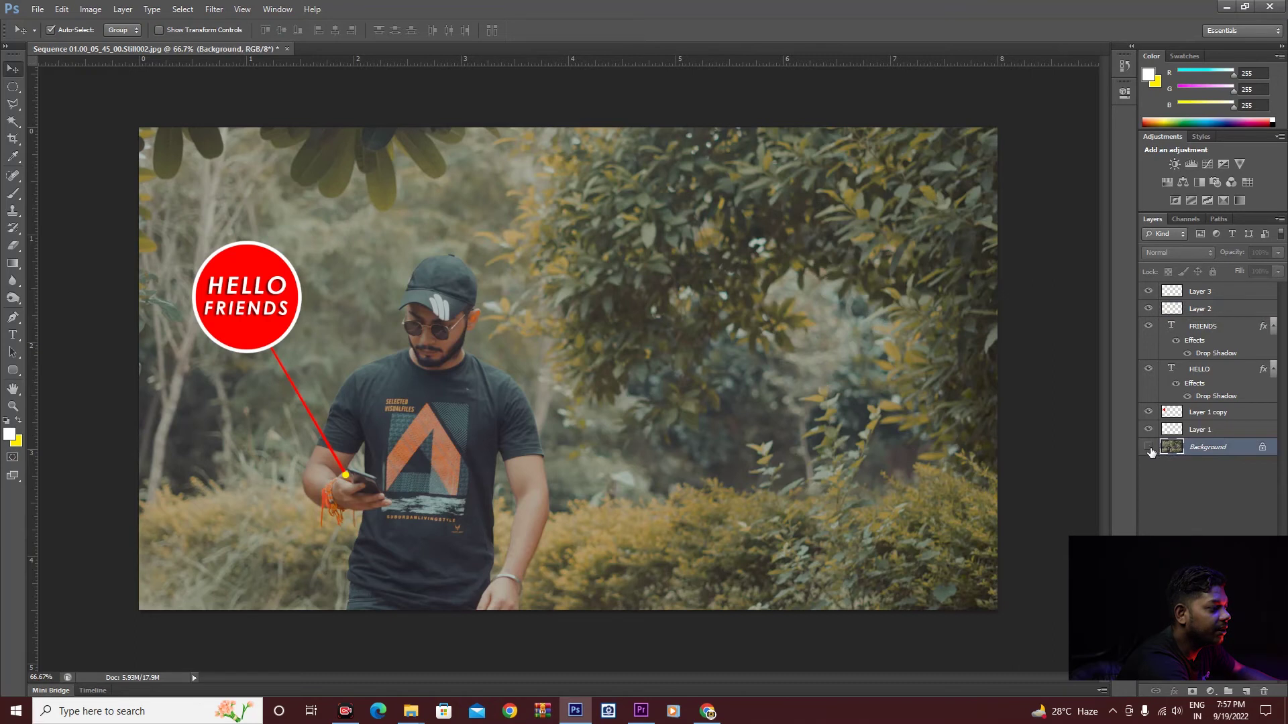
Hide the Background photo and open Save As to choose the file format.
left_click(1149, 448)
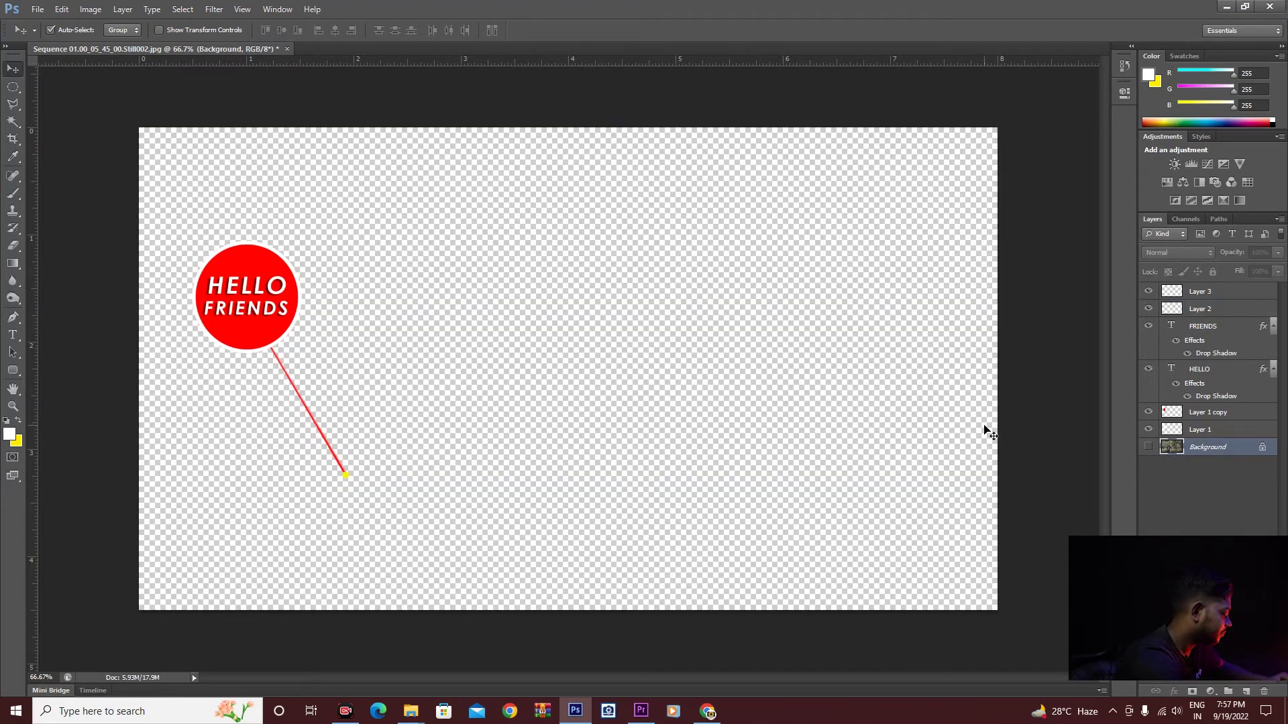
key("ctrl+shift+s")
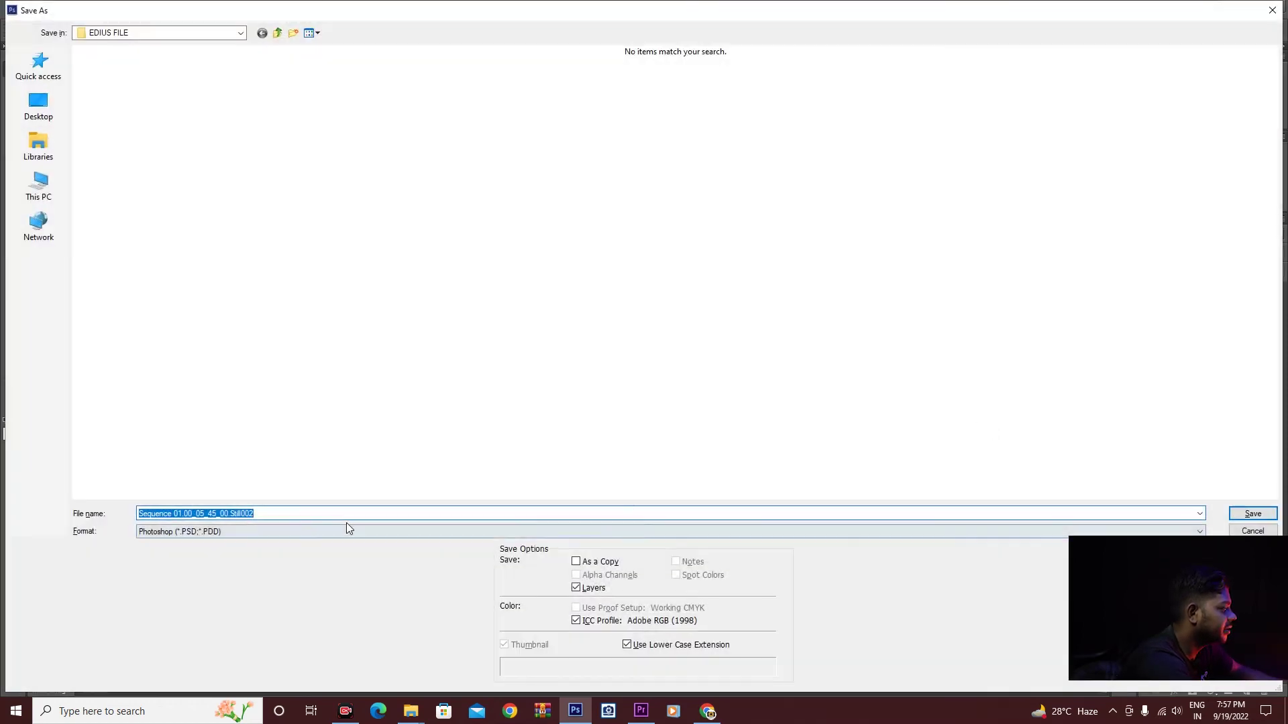
left_click(347, 531)
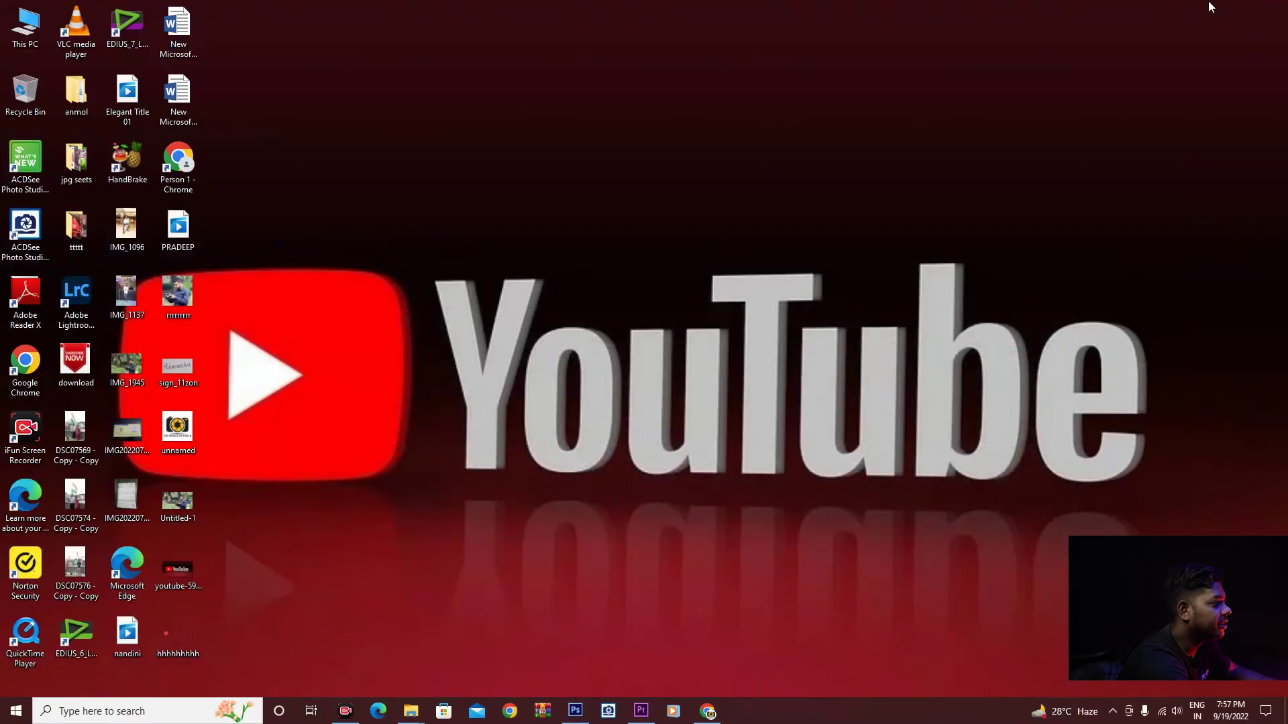
Go to the desktop and select the saved callout PNG file.
left_click(638, 712)
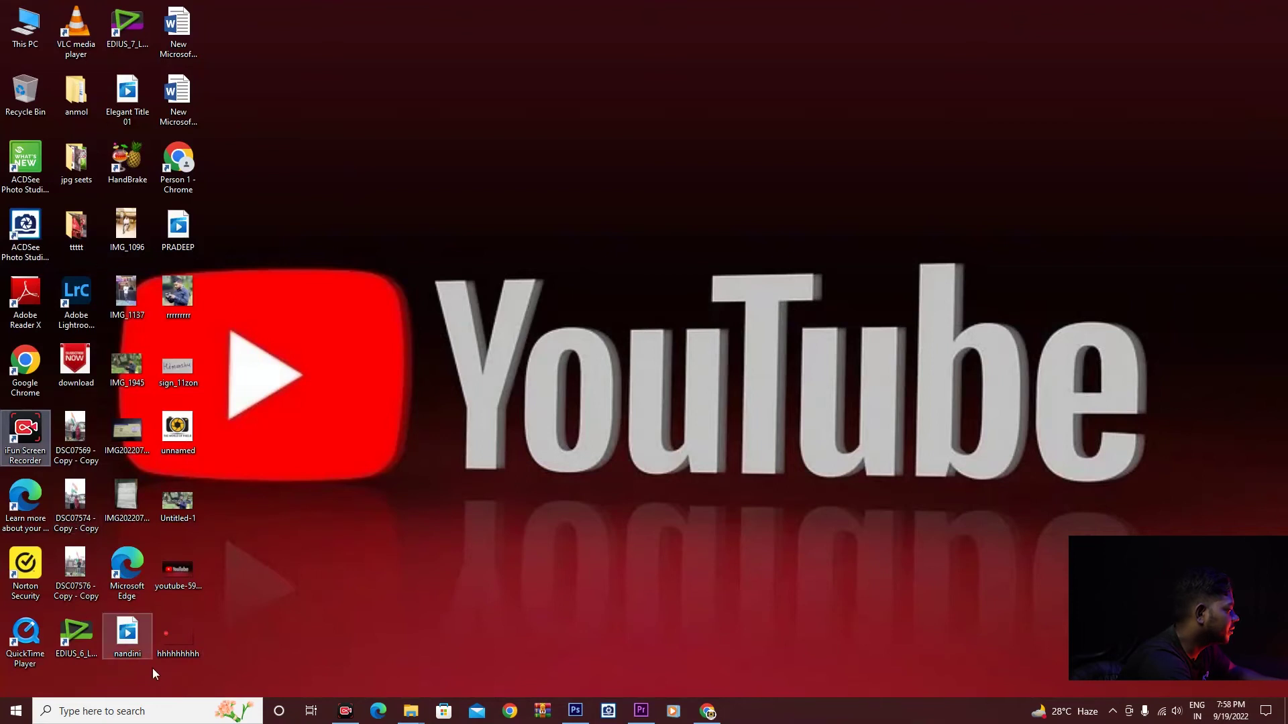
left_click(176, 637)
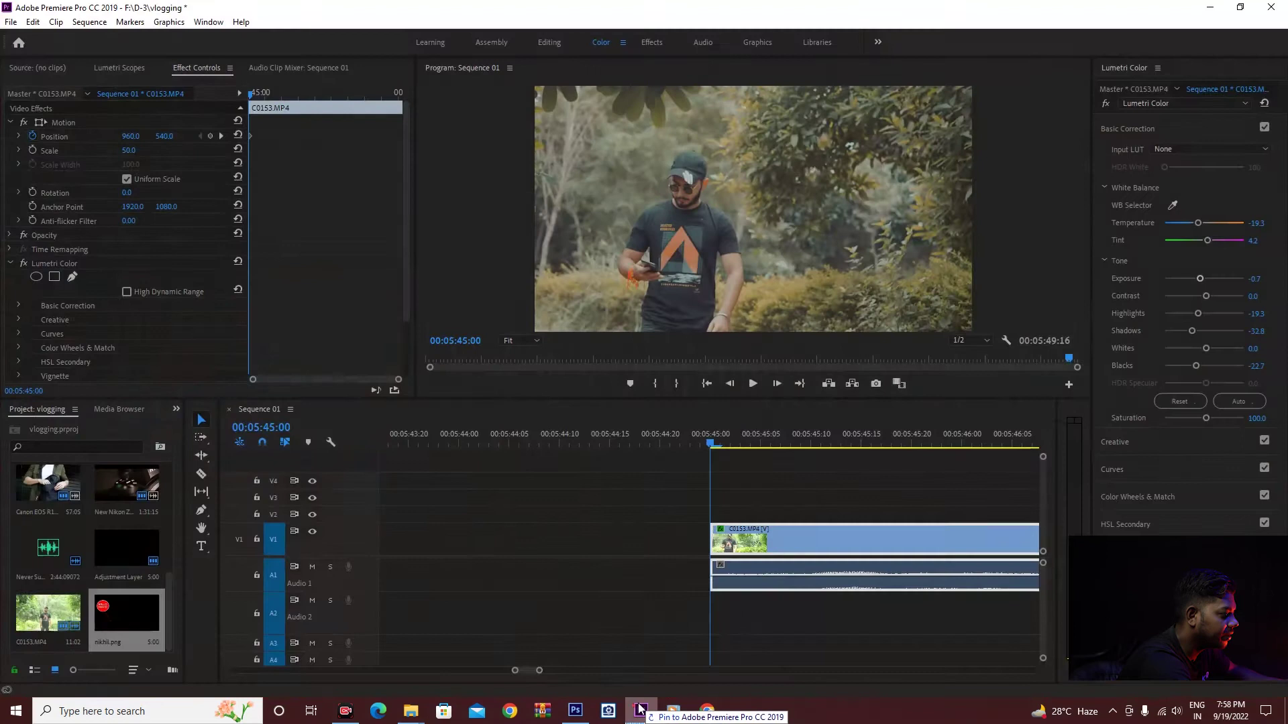
Drop the callout PNG on track V2 above the vlog clip and play it back.
mouse_move(640, 658)
left_mouse_down()
mouse_move(711, 486)
mouse_move(715, 515)
left_mouse_up()
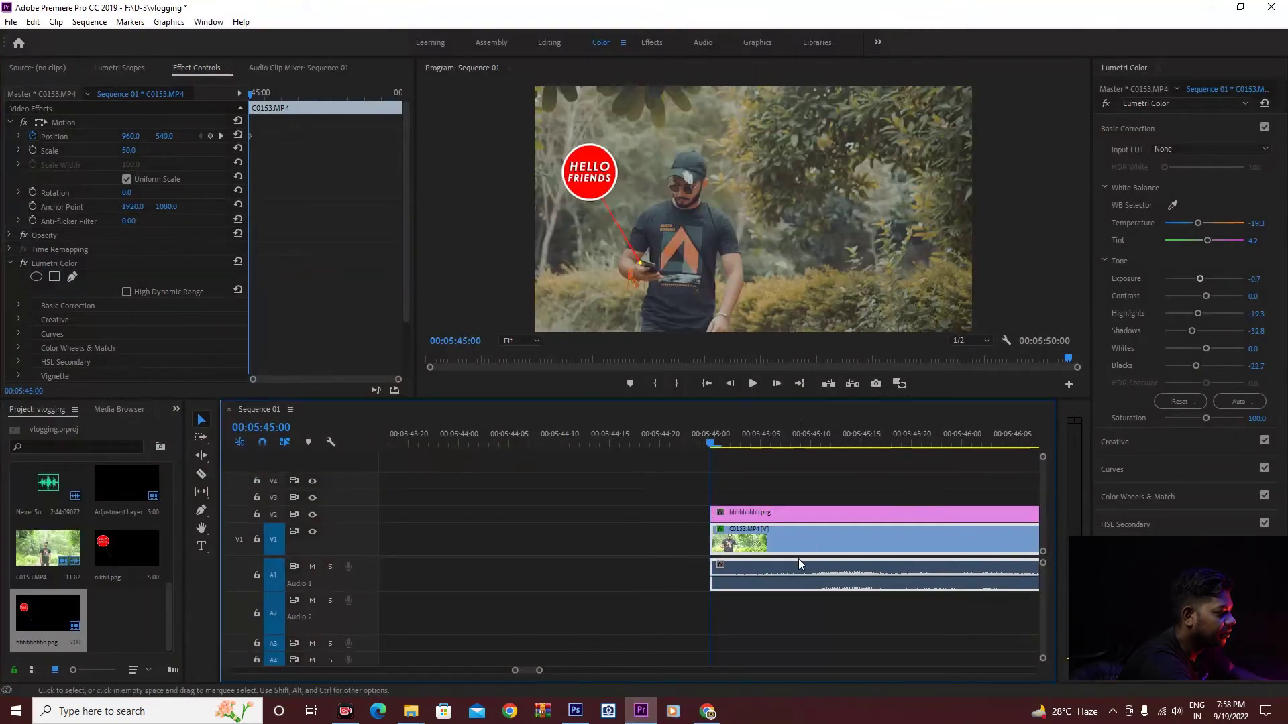
key("space")
key("minus")
key("minus")
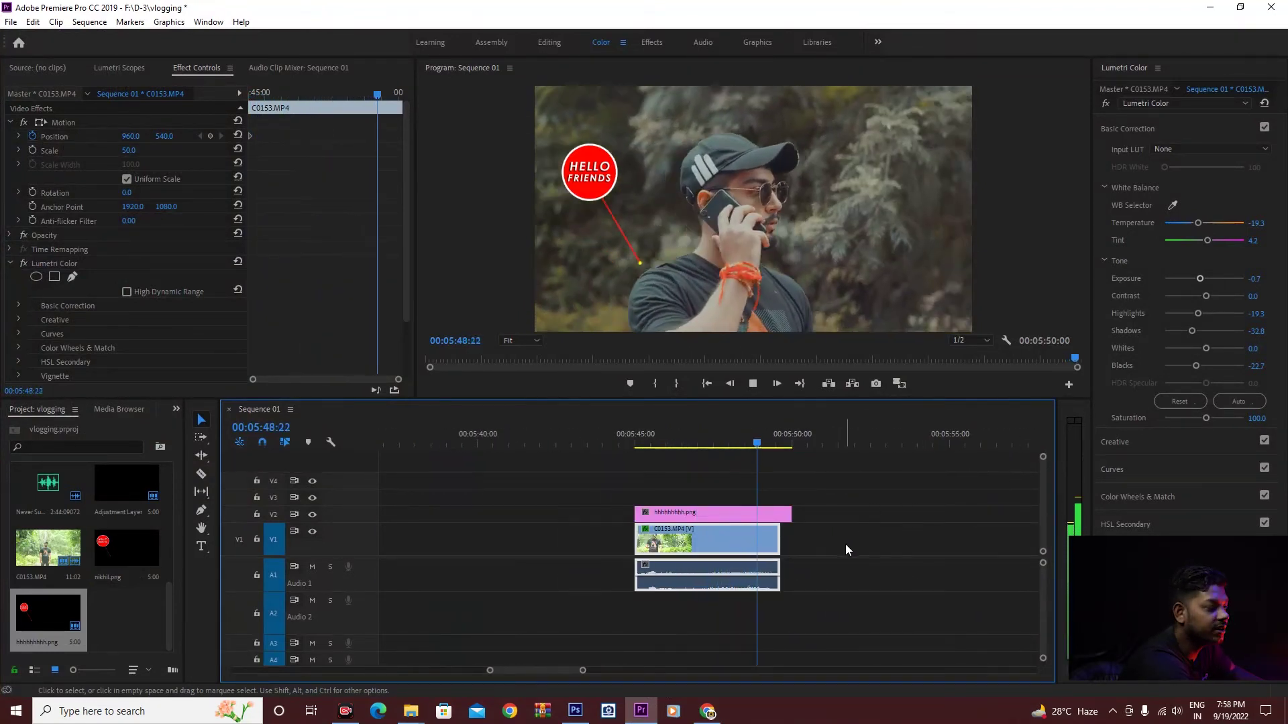
key("space")
left_click_drag(773, 450, 635, 563)
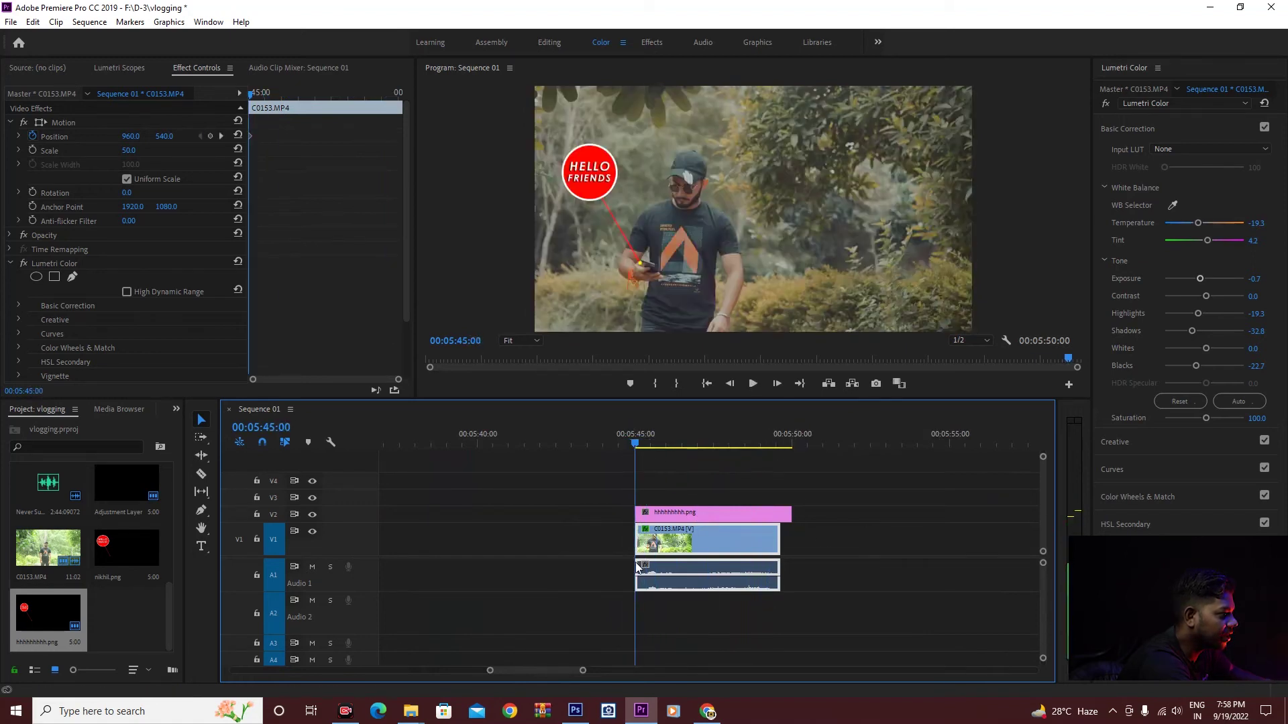
Zoom the timeline in on the clips and select the callout PNG clip.
left_click(666, 517)
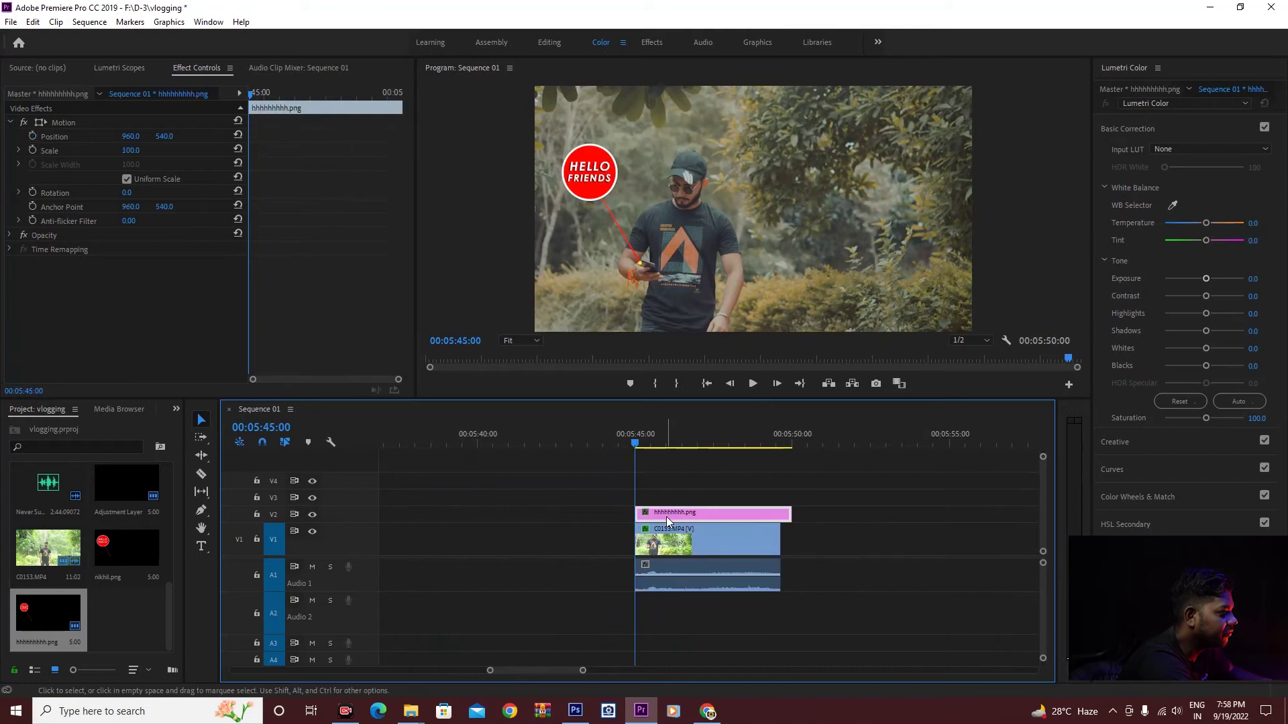
key("equal")
key("equal")
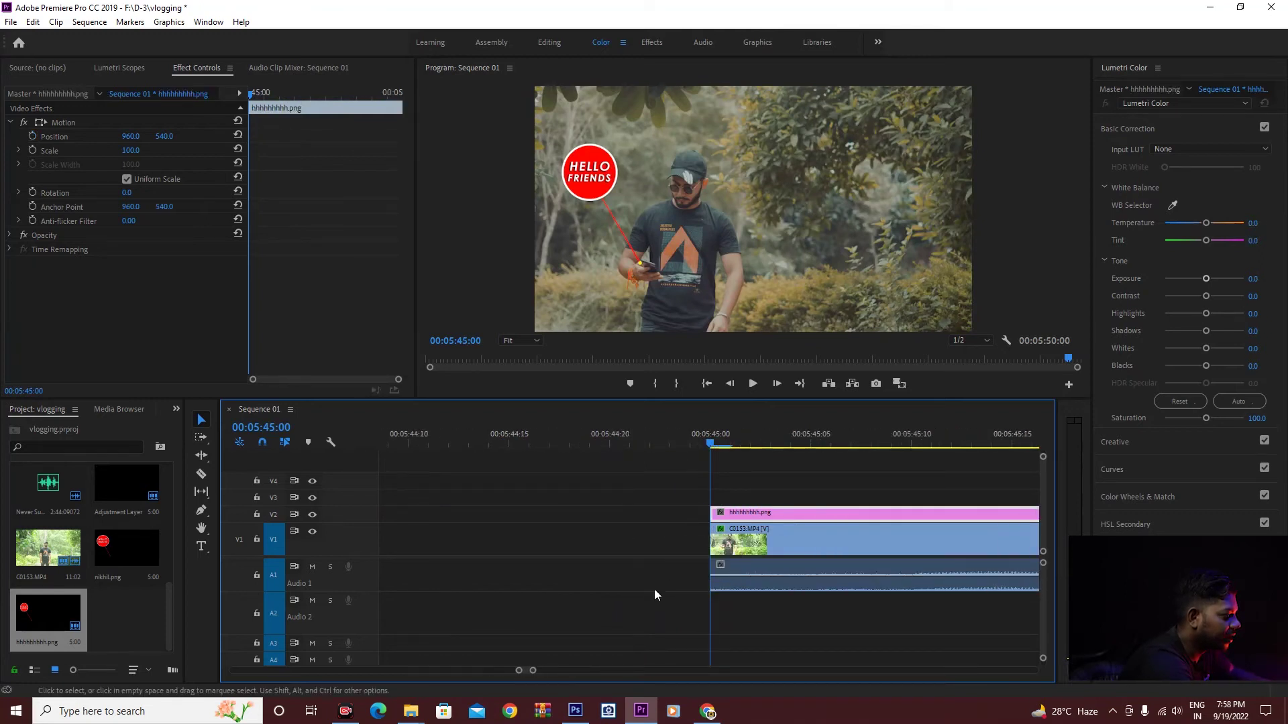
left_click(600, 181)
left_click(746, 515)
Set the callout's Motion scale to 90 in Effect Controls.
left_click(132, 151)
type("80")
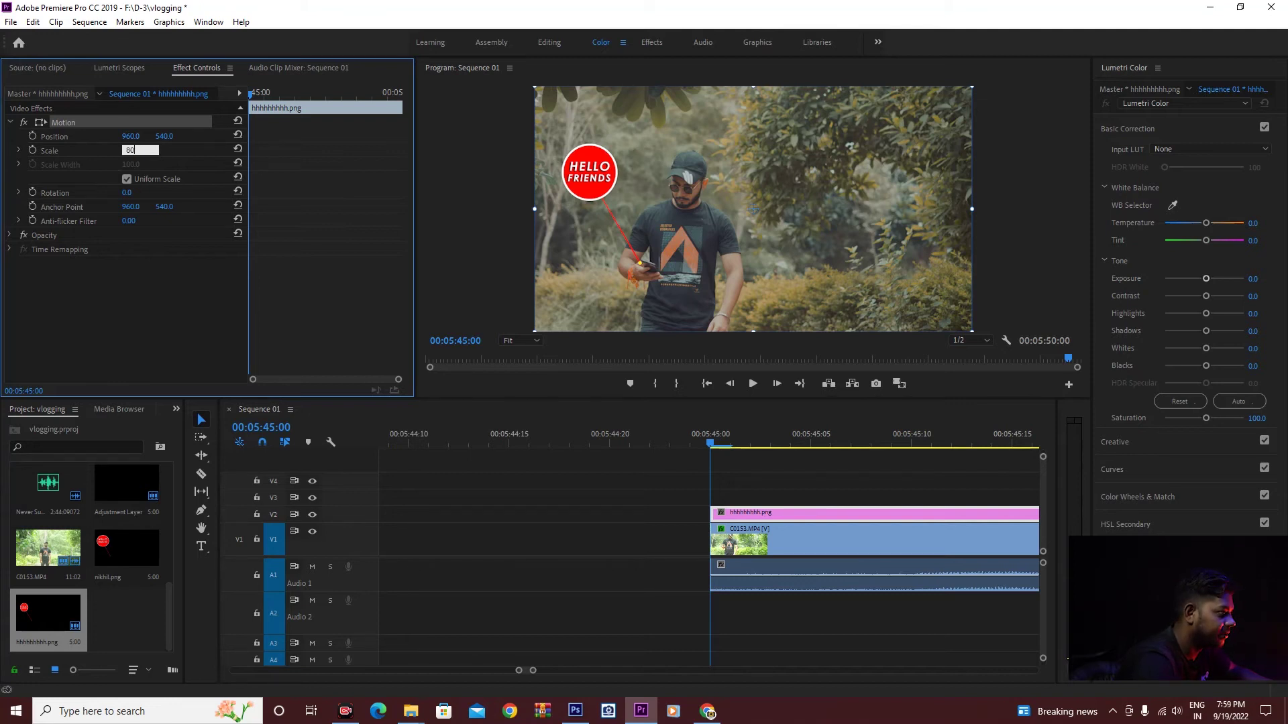
key("Return")
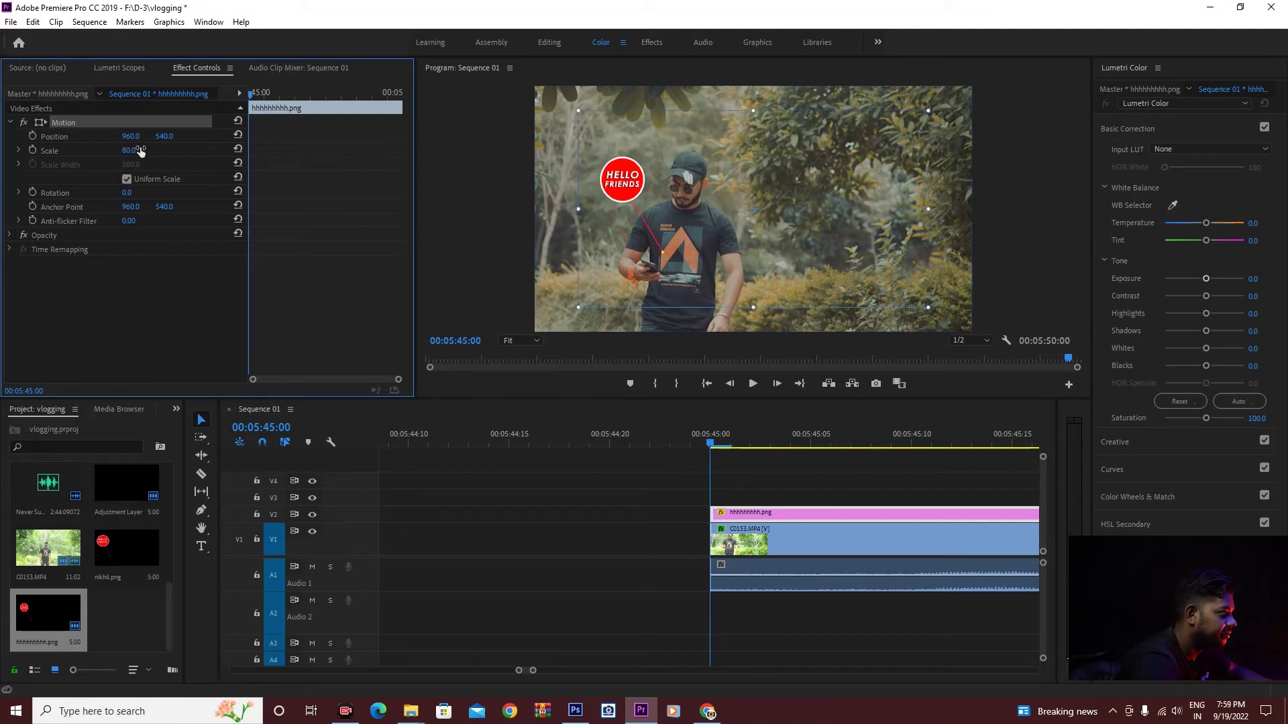
left_click_drag(627, 182, 609, 196)
left_click(129, 151)
type("90")
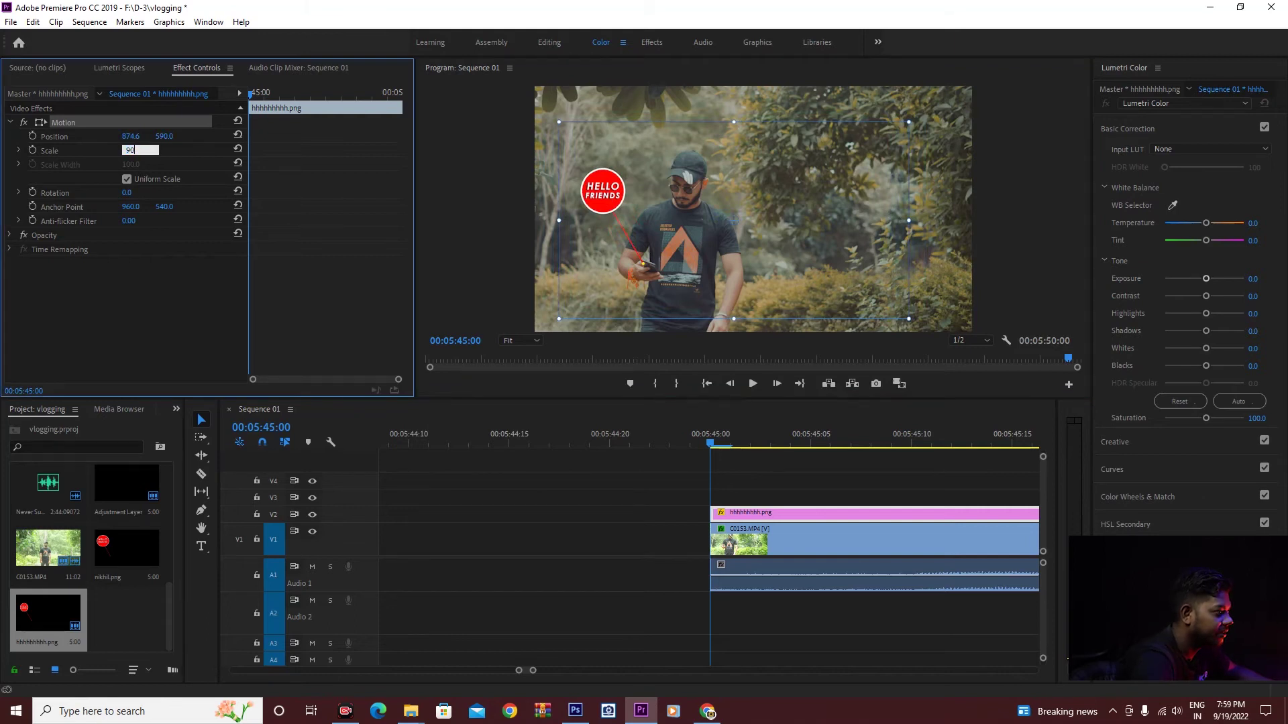
key("Return")
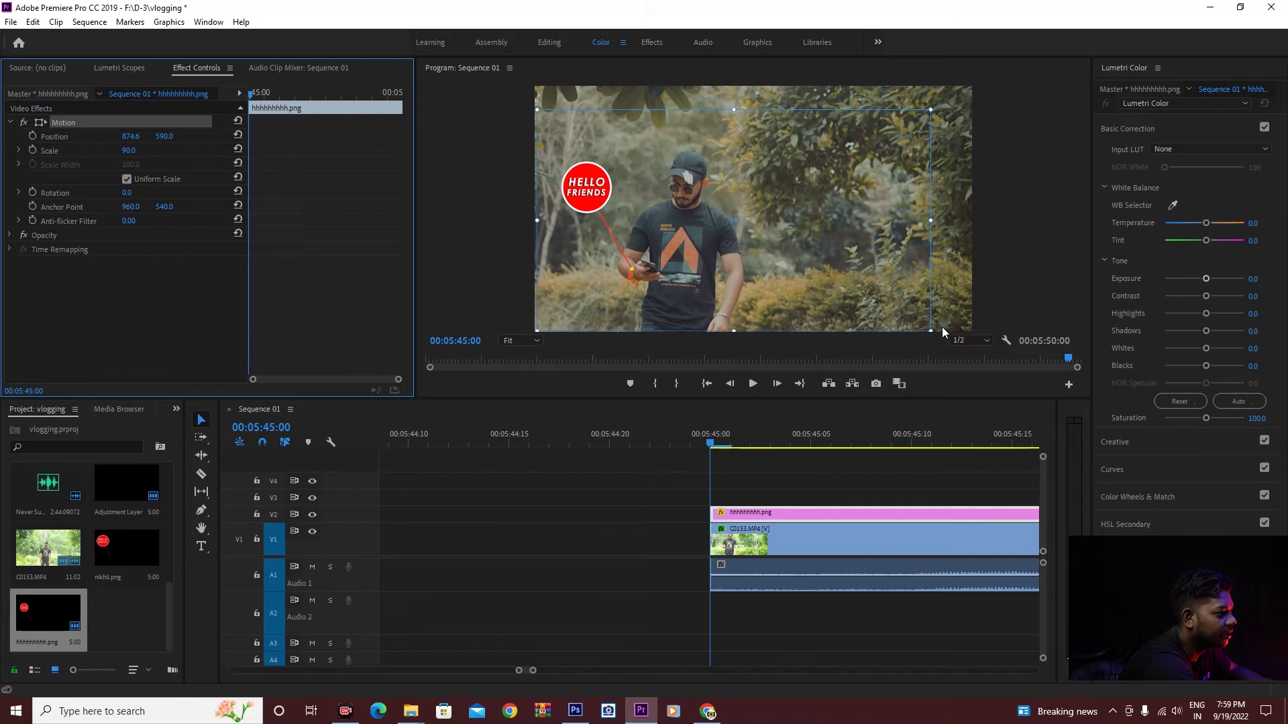
Rotate the callout to -12.5° and position it at 858.7, 479.2, then render.
left_click_drag(607, 193, 598, 179)
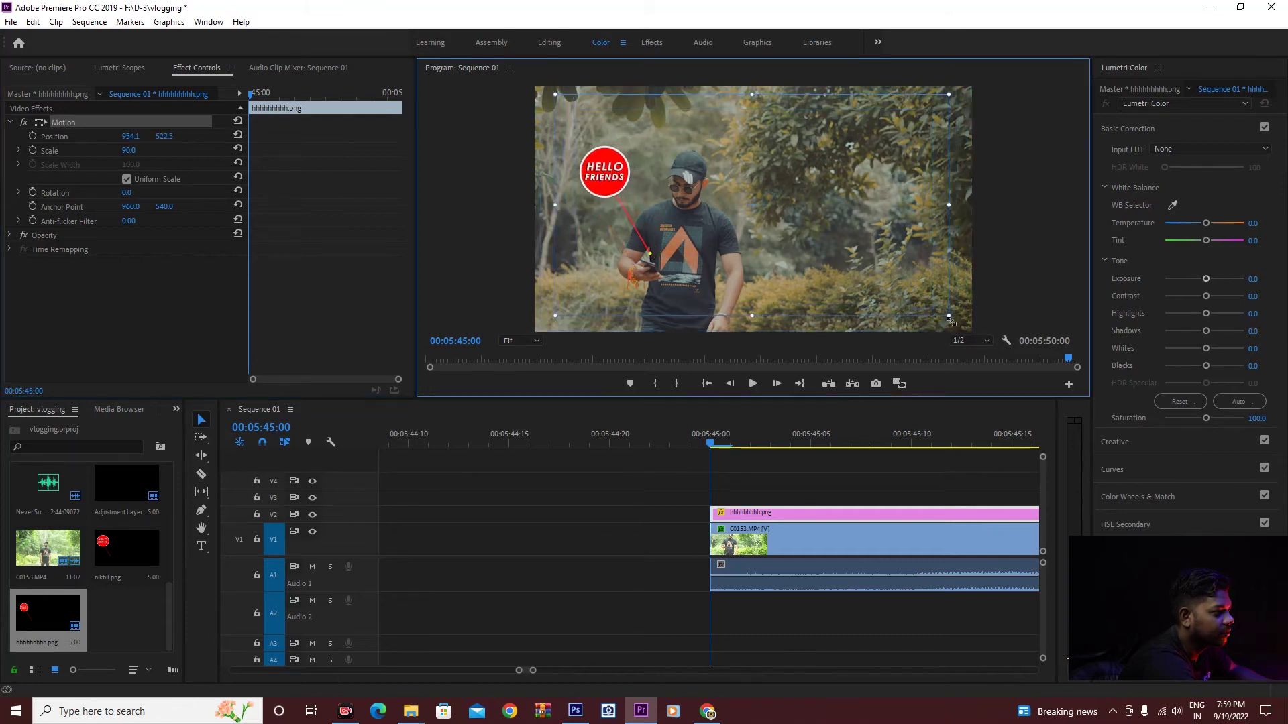
left_click_drag(953, 324, 952, 270)
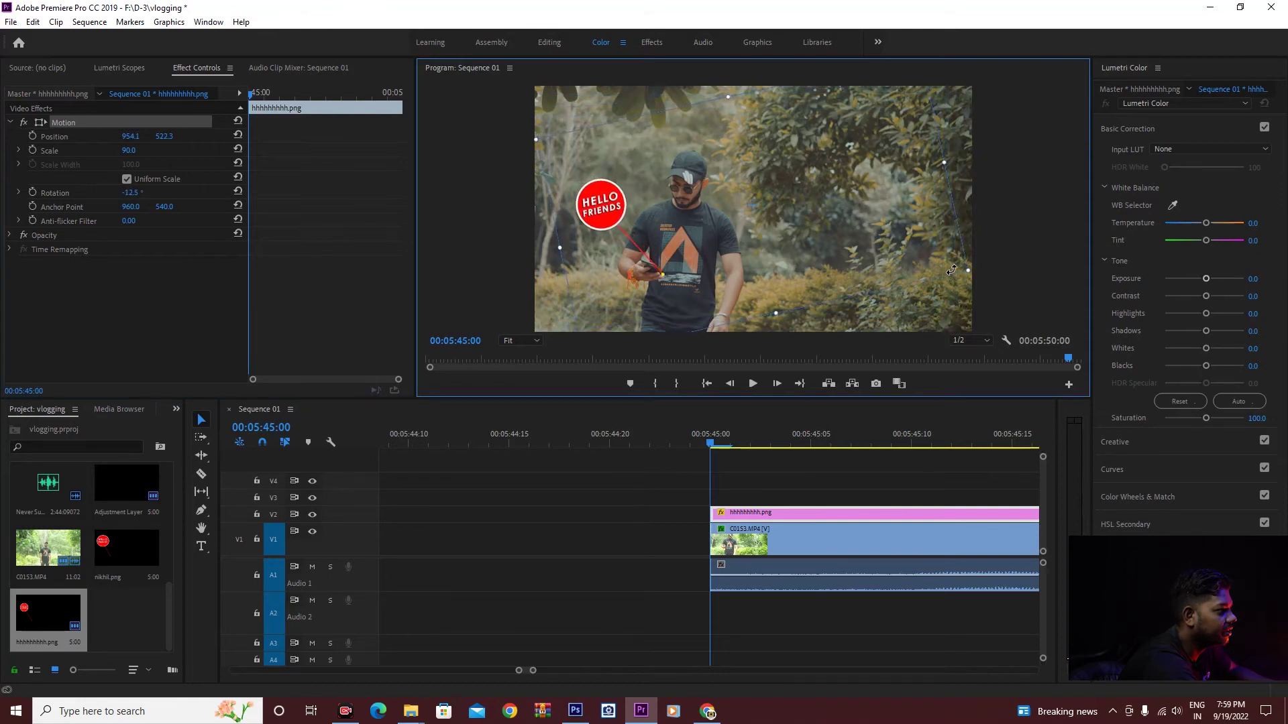
left_click_drag(615, 215, 602, 209)
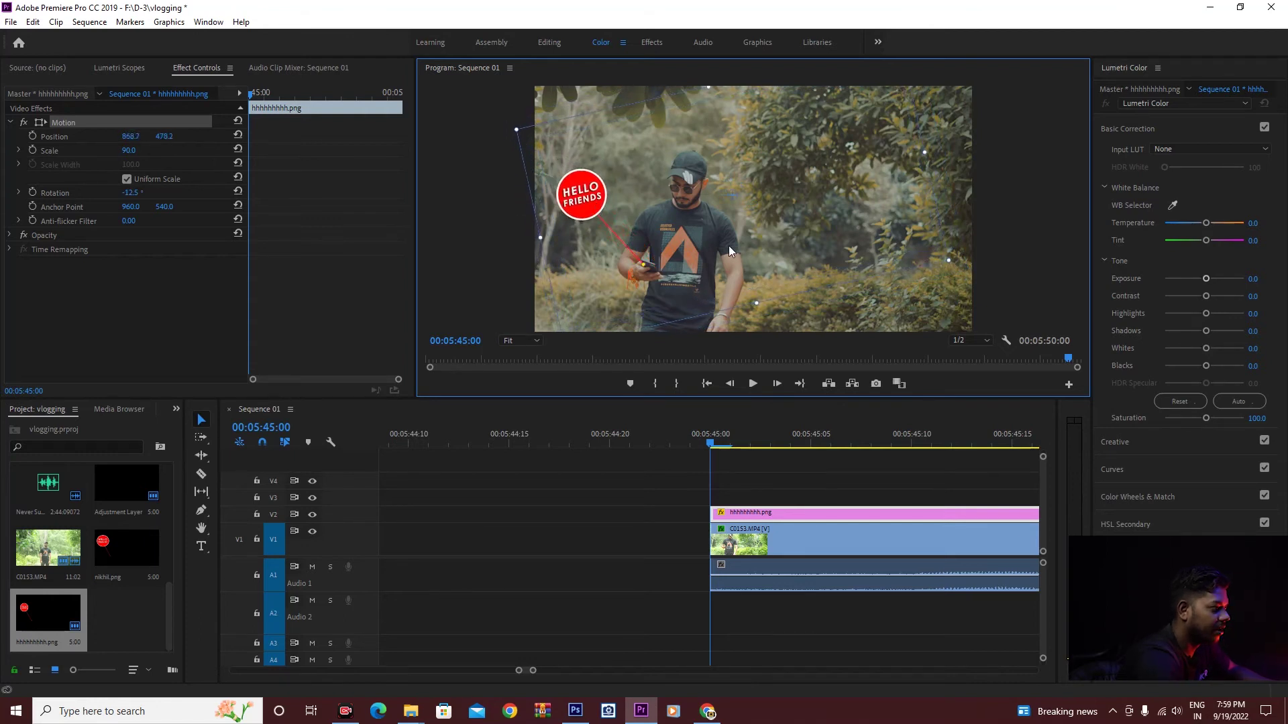
key("Return")
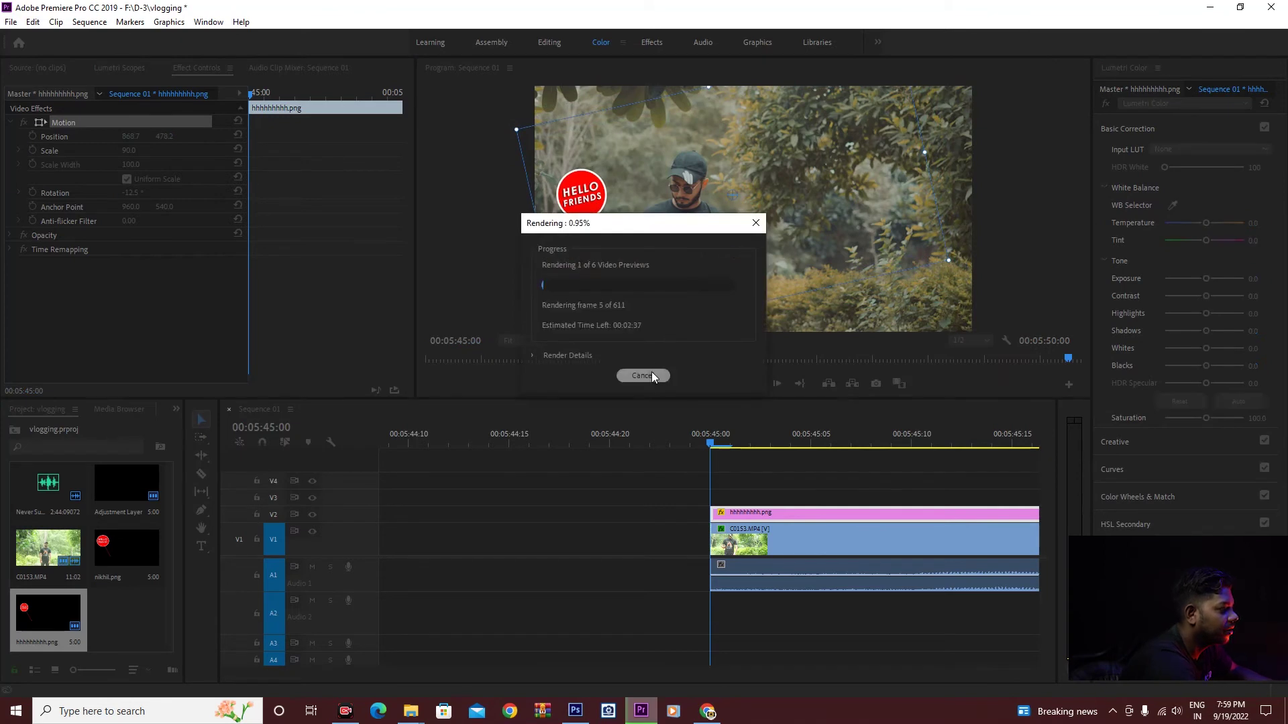
Cancel the render, reselect the callout clip, and set the Program monitor zoom to 50%.
left_click(642, 373)
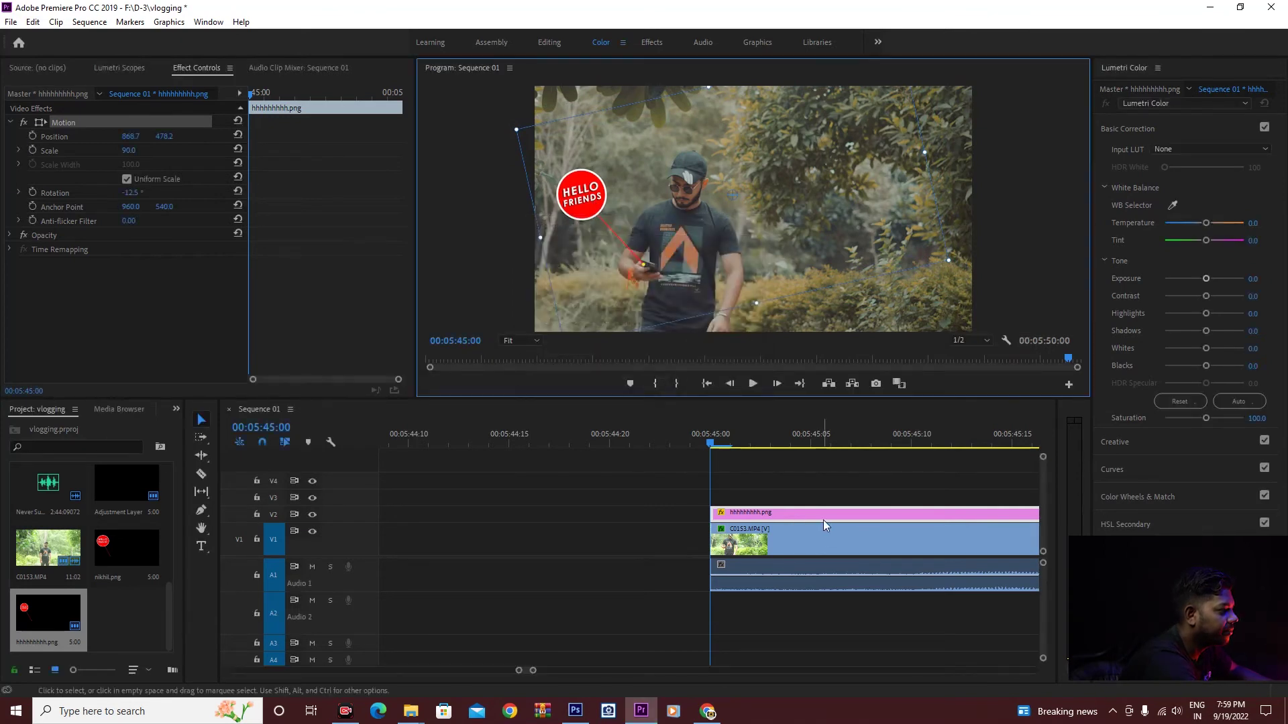
left_click(796, 539)
left_click(779, 516)
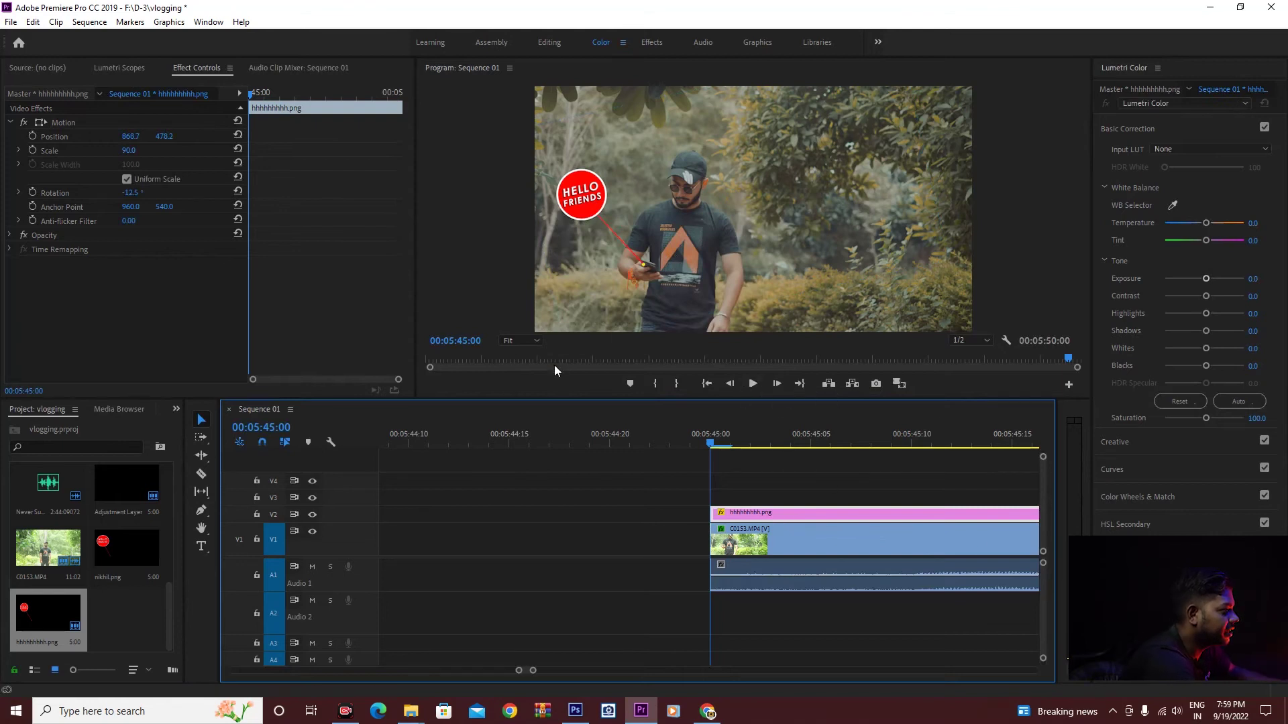
left_click(533, 340)
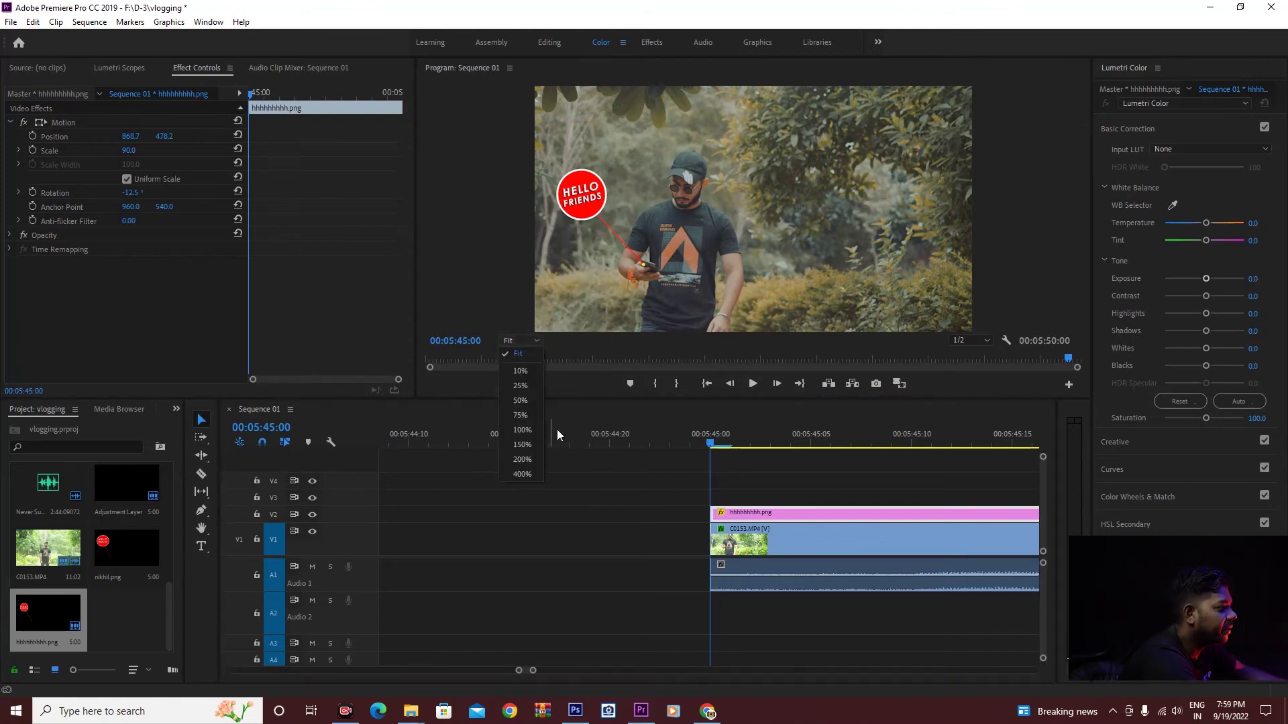
left_click(533, 430)
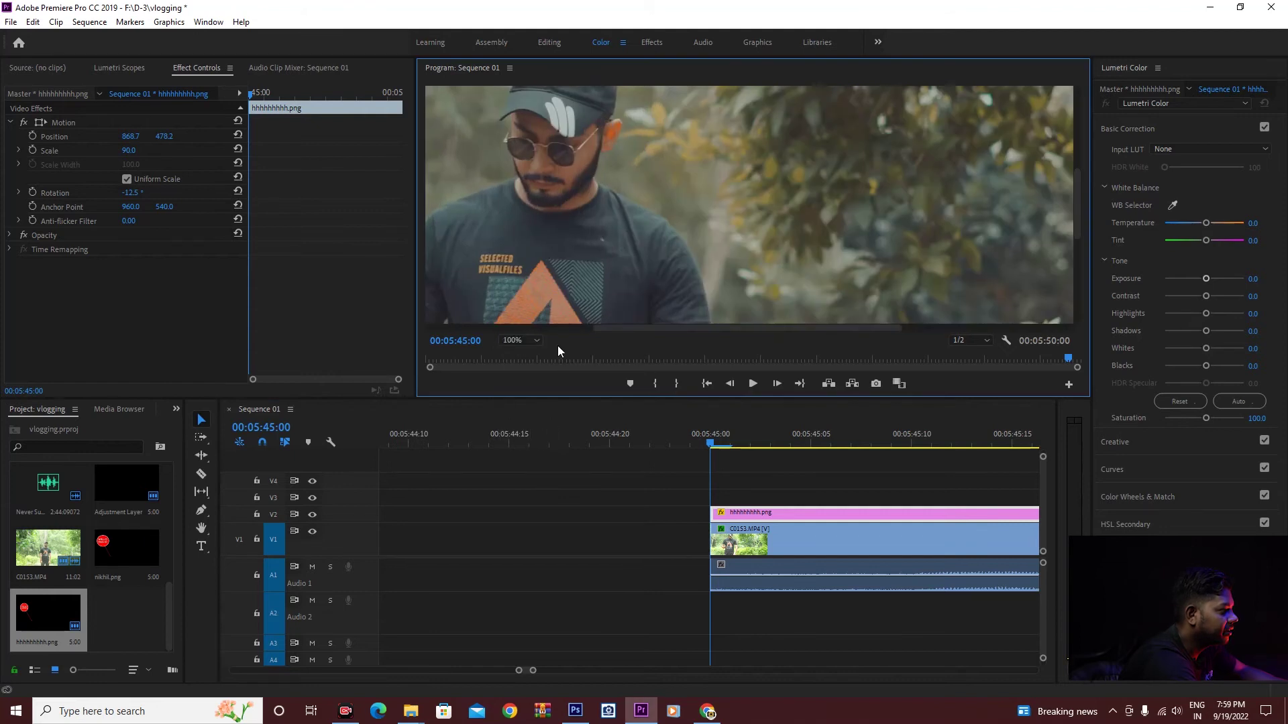
left_click(539, 340)
left_click(532, 402)
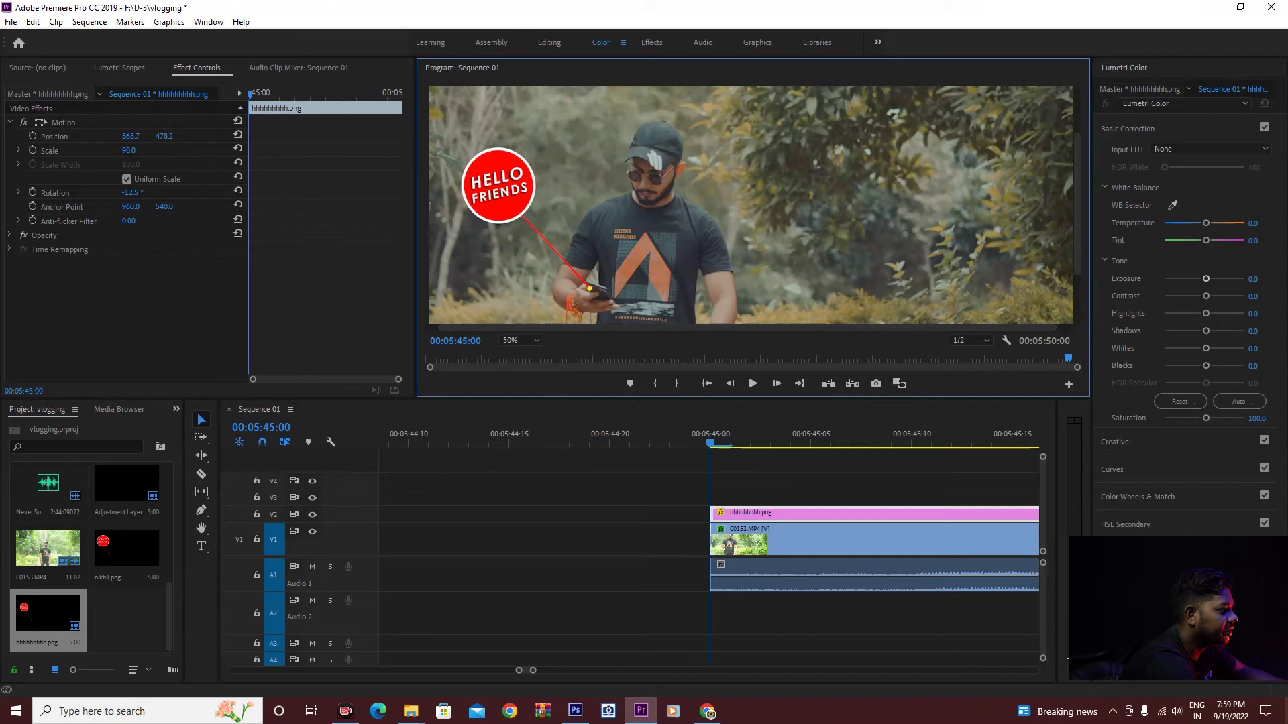
Nudge the callout to 864.7, 472.2 and set the first Position keyframe at 00:05:45:00.
left_click(515, 206)
left_click_drag(515, 206, 512, 204)
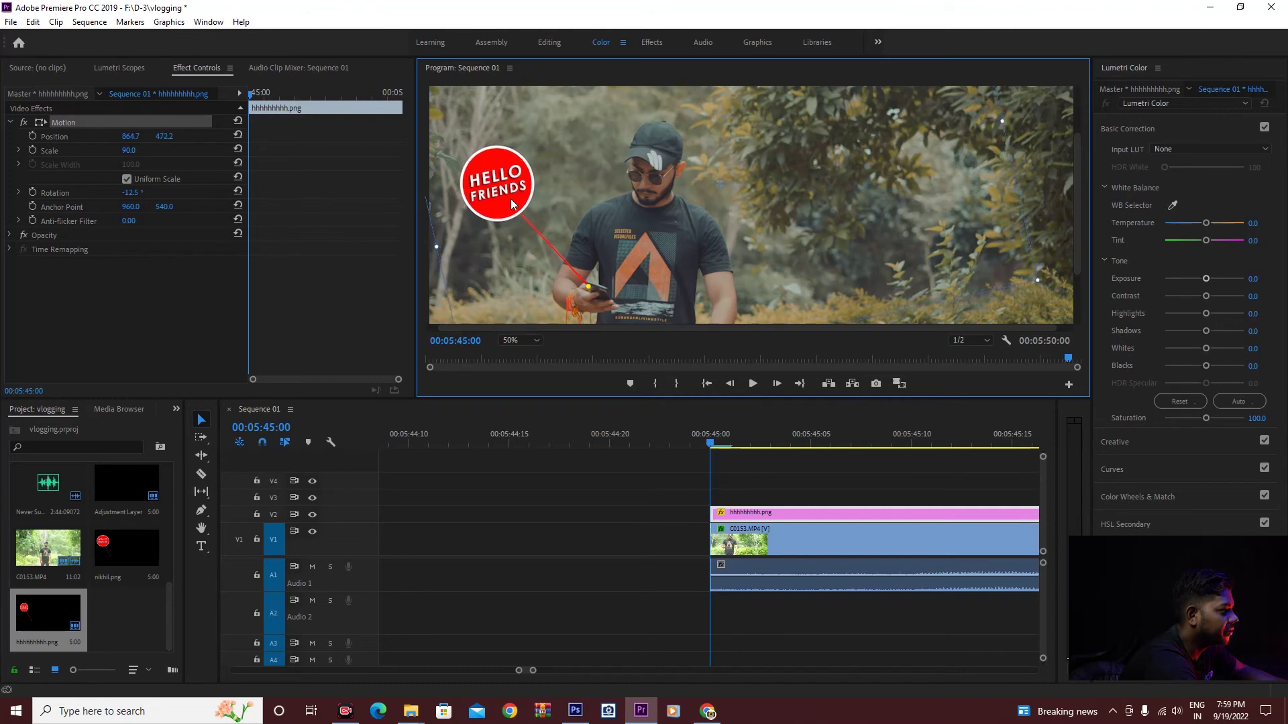
left_click(771, 558)
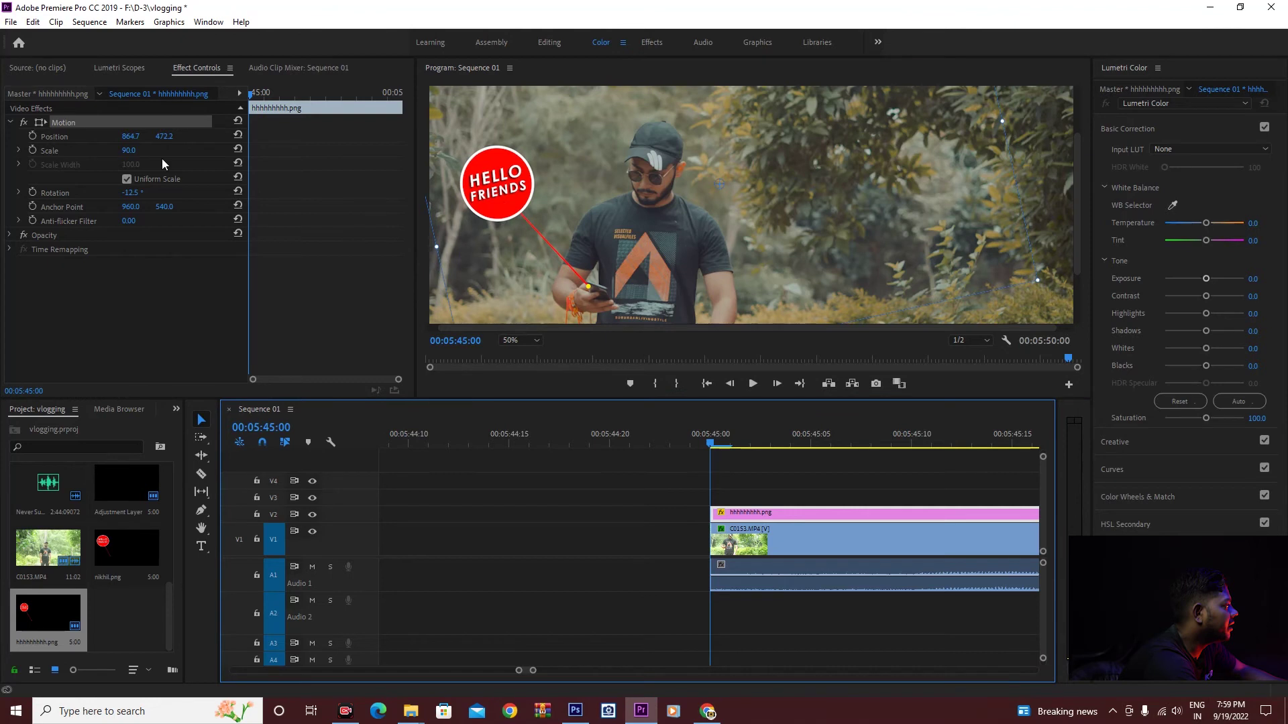
left_click(32, 136)
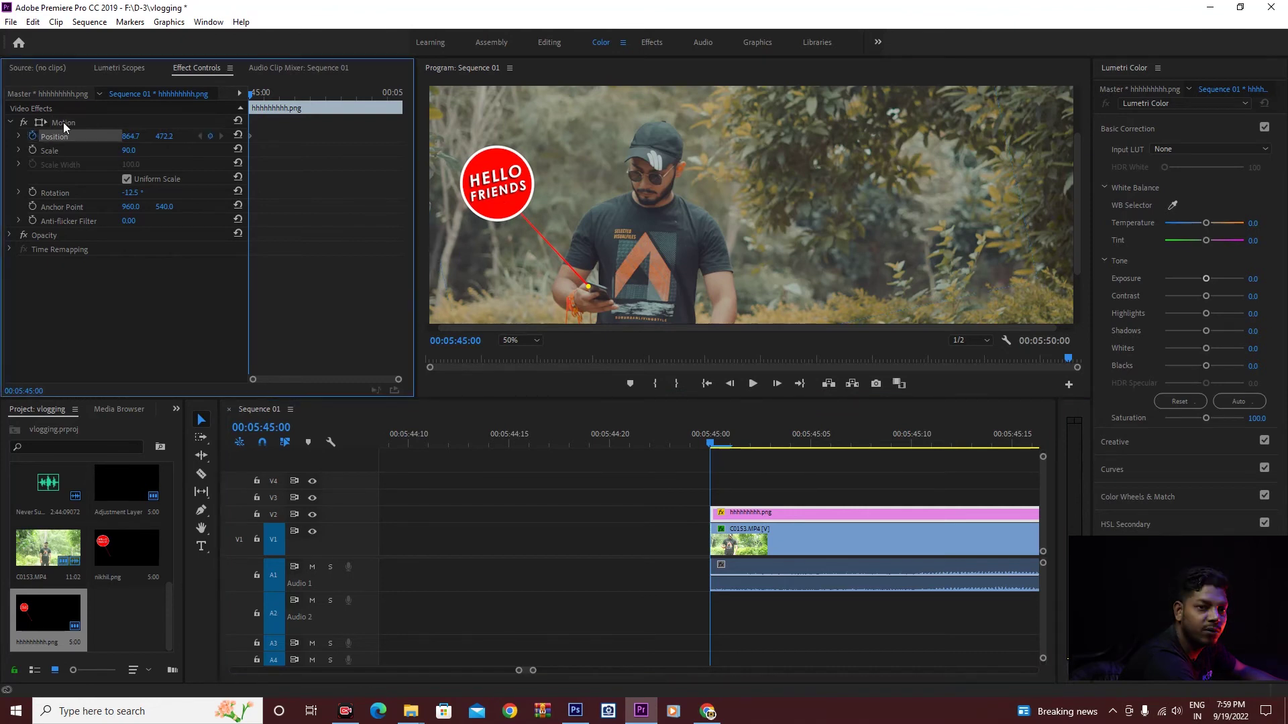
Step five frames at a time, moving the callout so its pointer line follows the phone.
left_click(63, 122)
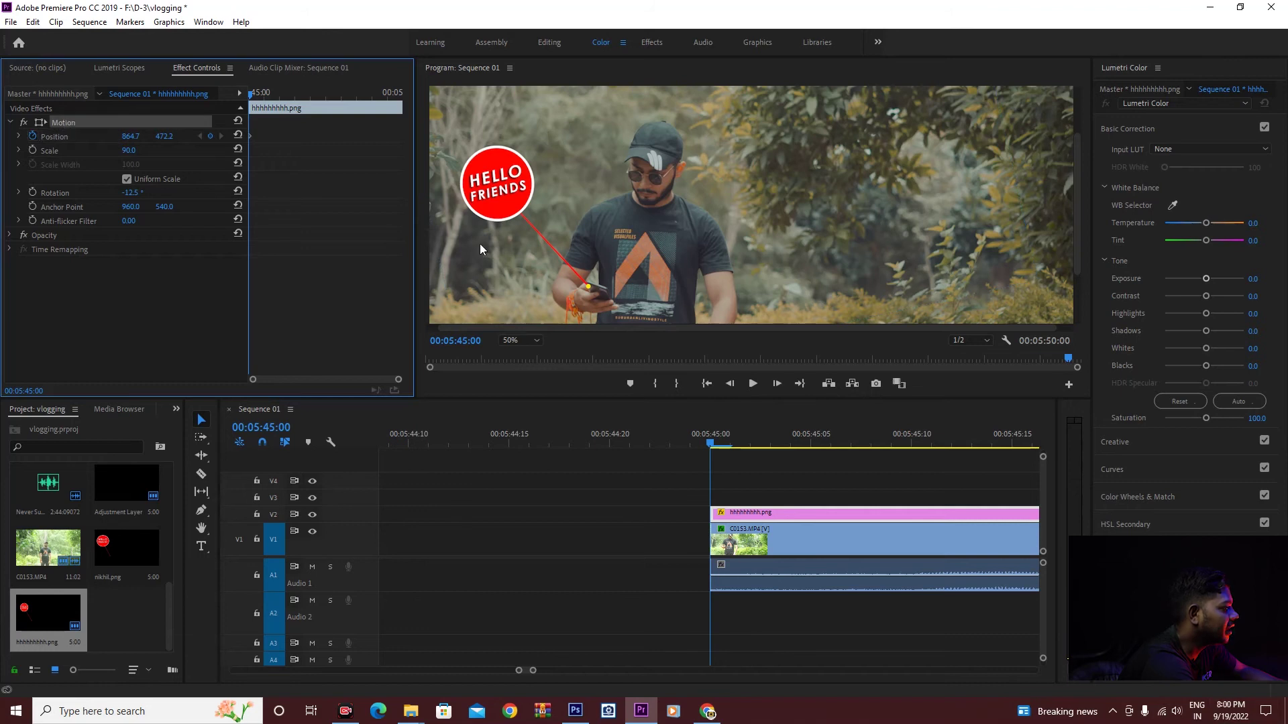
left_click(493, 187)
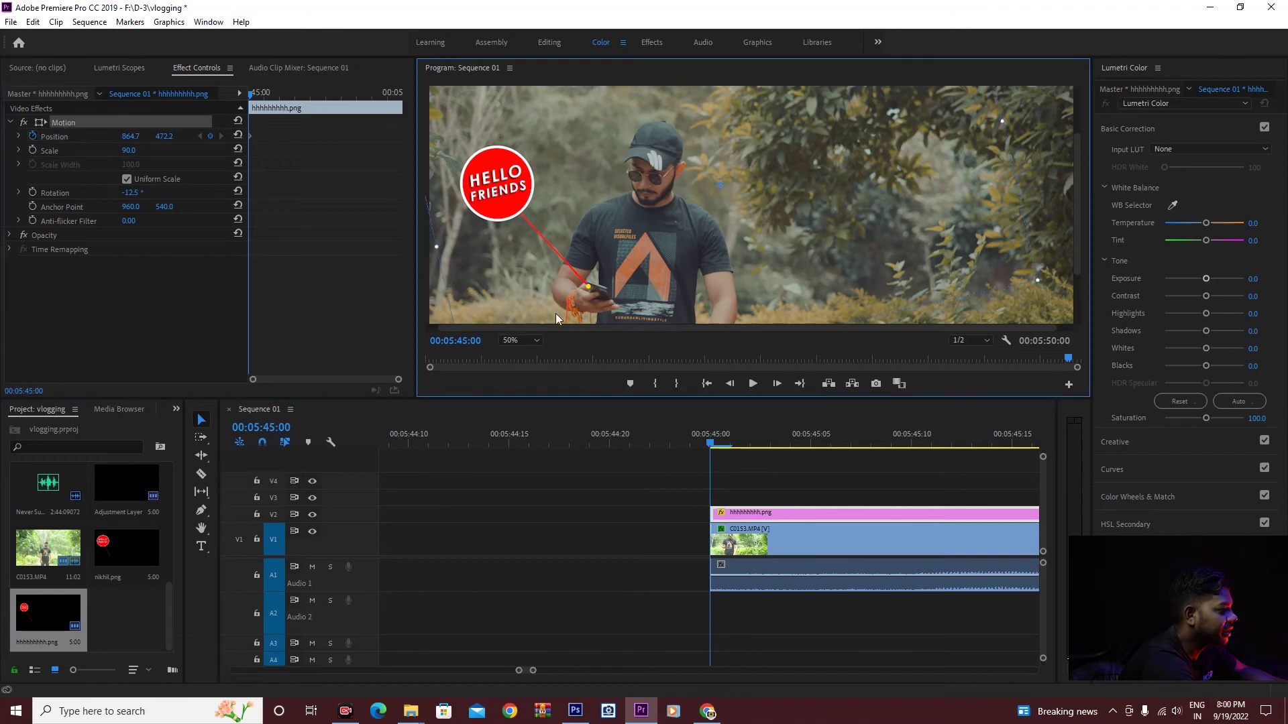
left_click(712, 448)
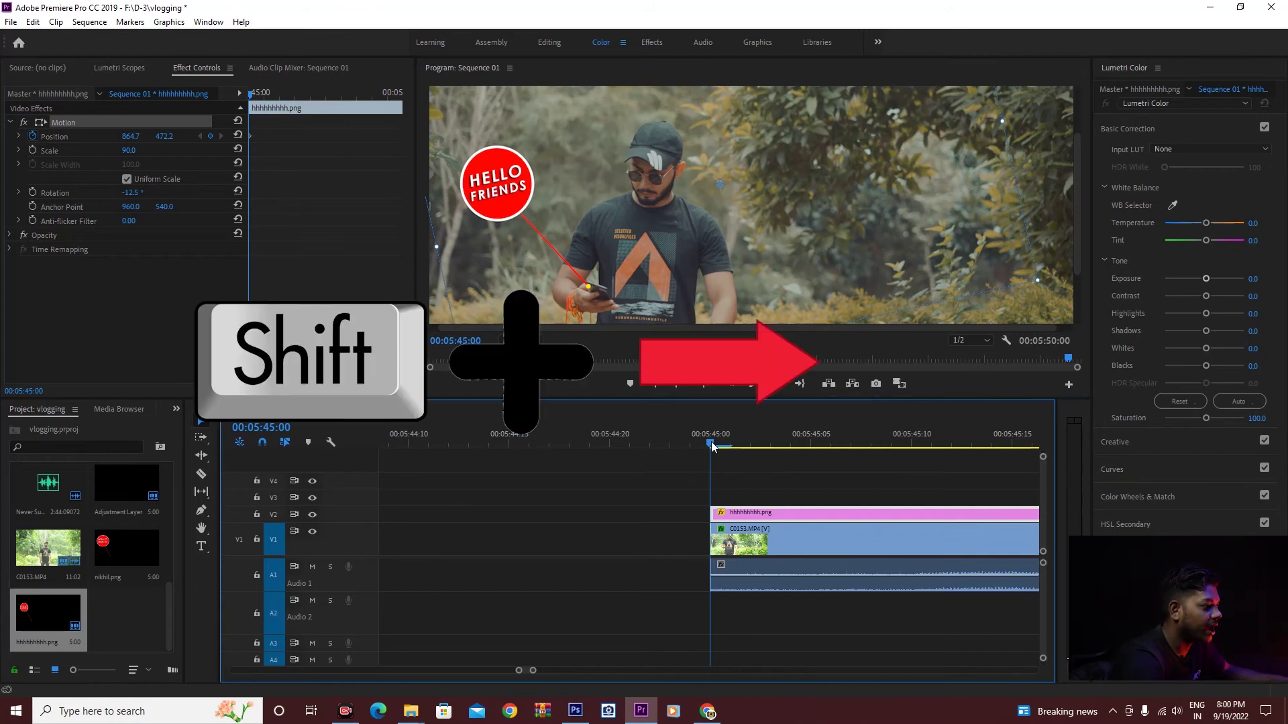
key("shift+Right")
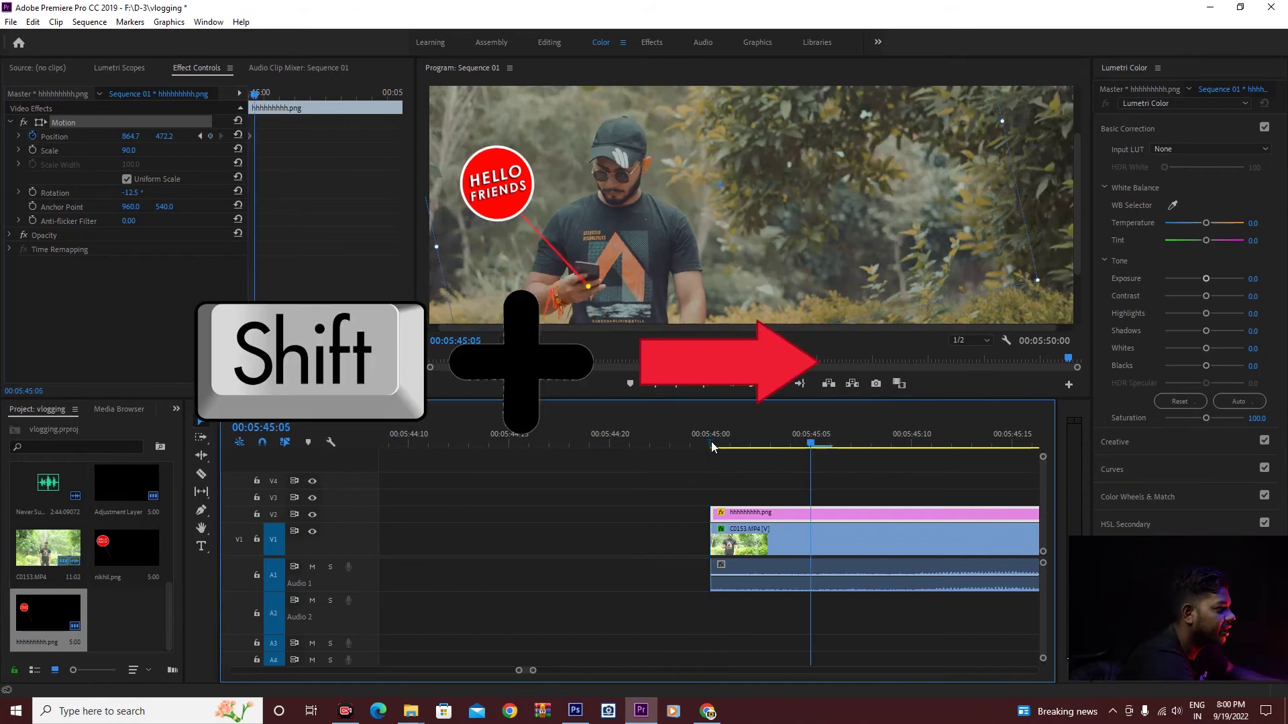
left_click_drag(503, 190, 490, 169)
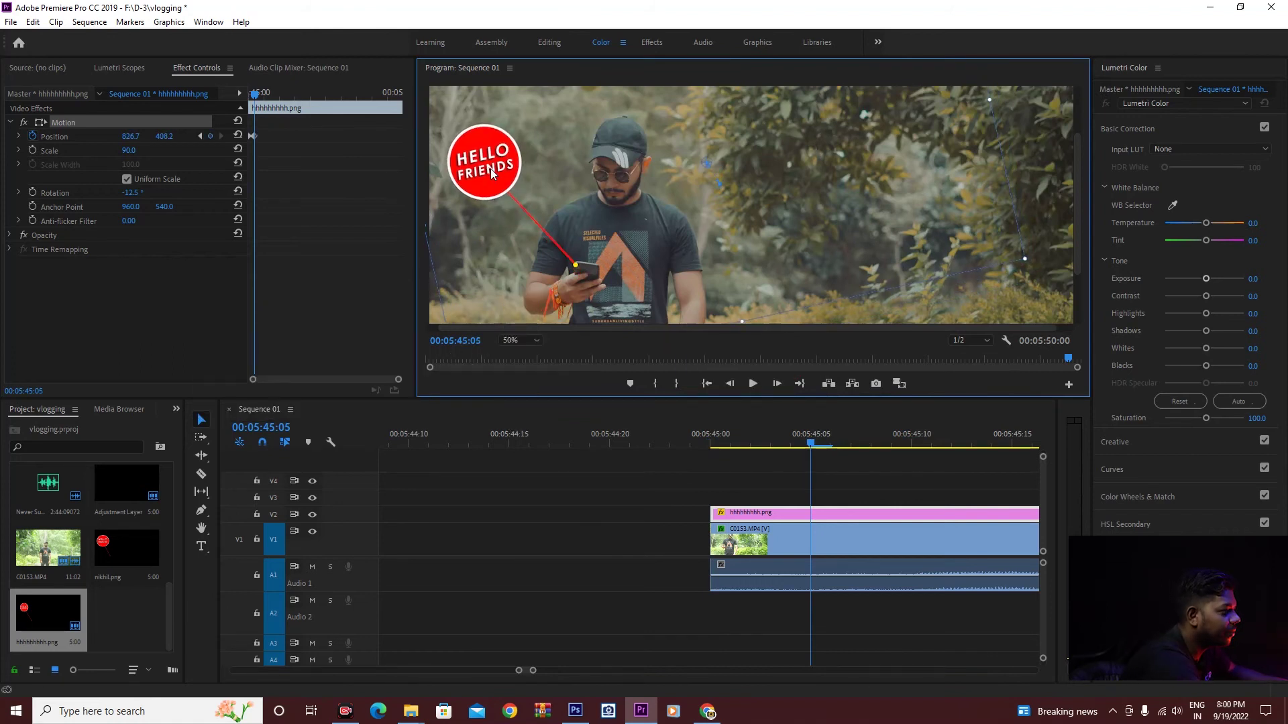
left_click(811, 444)
key("shift+Right")
left_click_drag(497, 175, 511, 165)
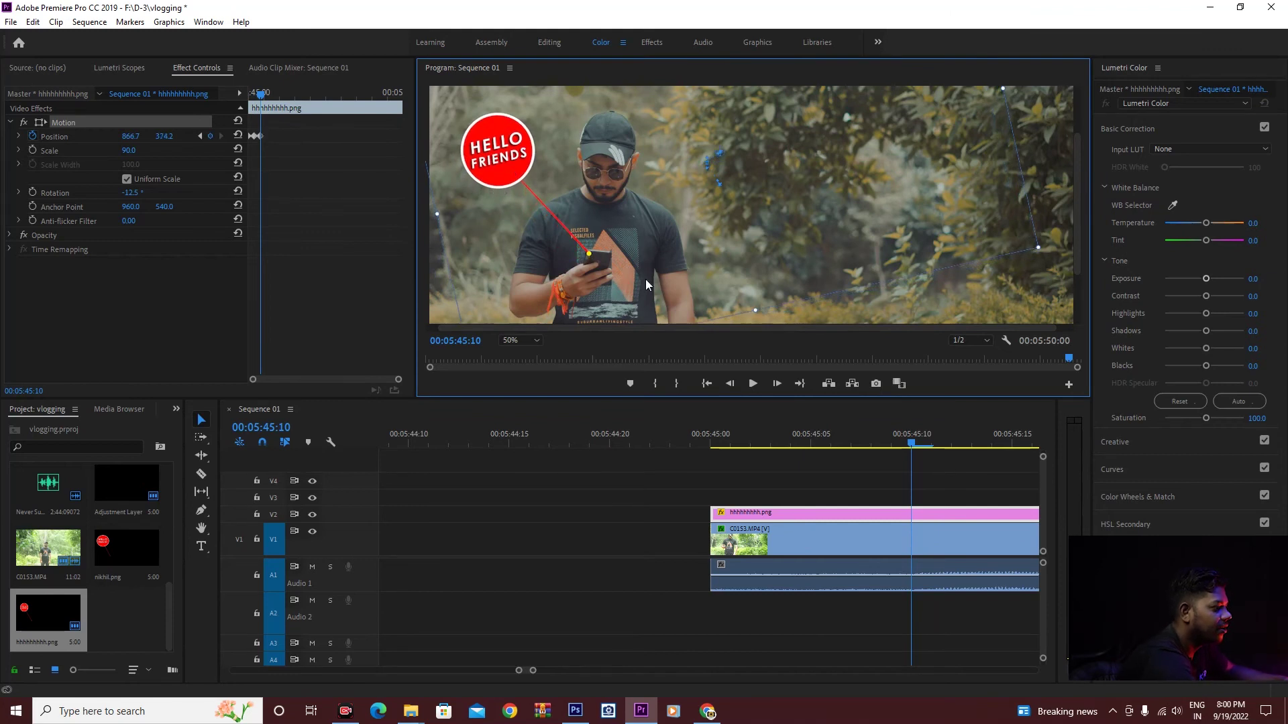
left_click(912, 446)
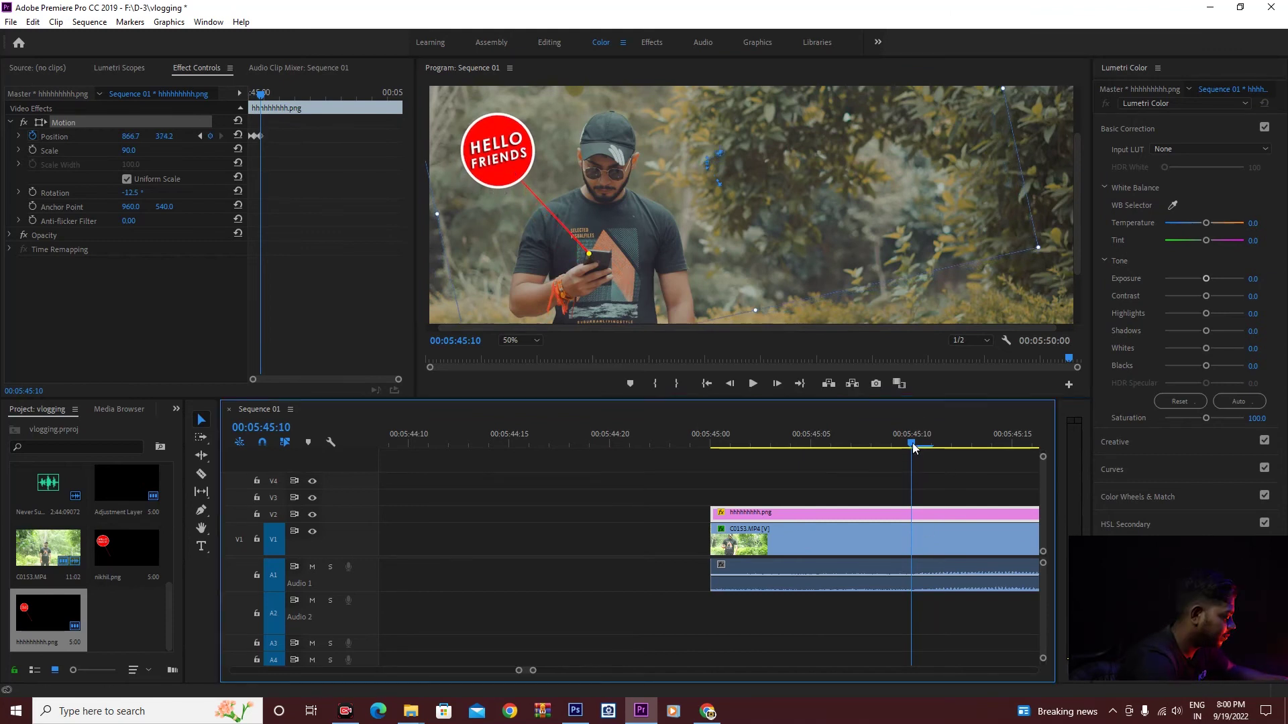
key("shift+Right")
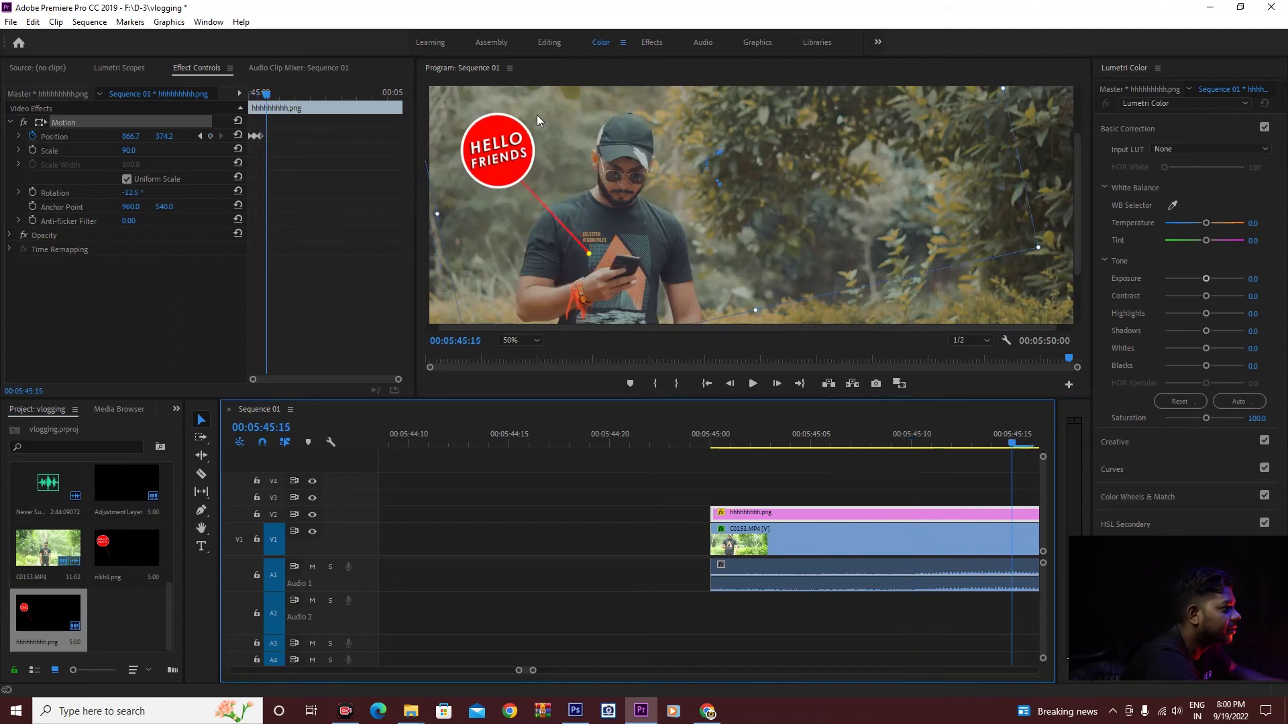
left_click_drag(518, 159, 549, 164)
Keep adding five-frame position keyframes, holding the yellow dot on the phone through 00:05:49:15.
left_click(1013, 447)
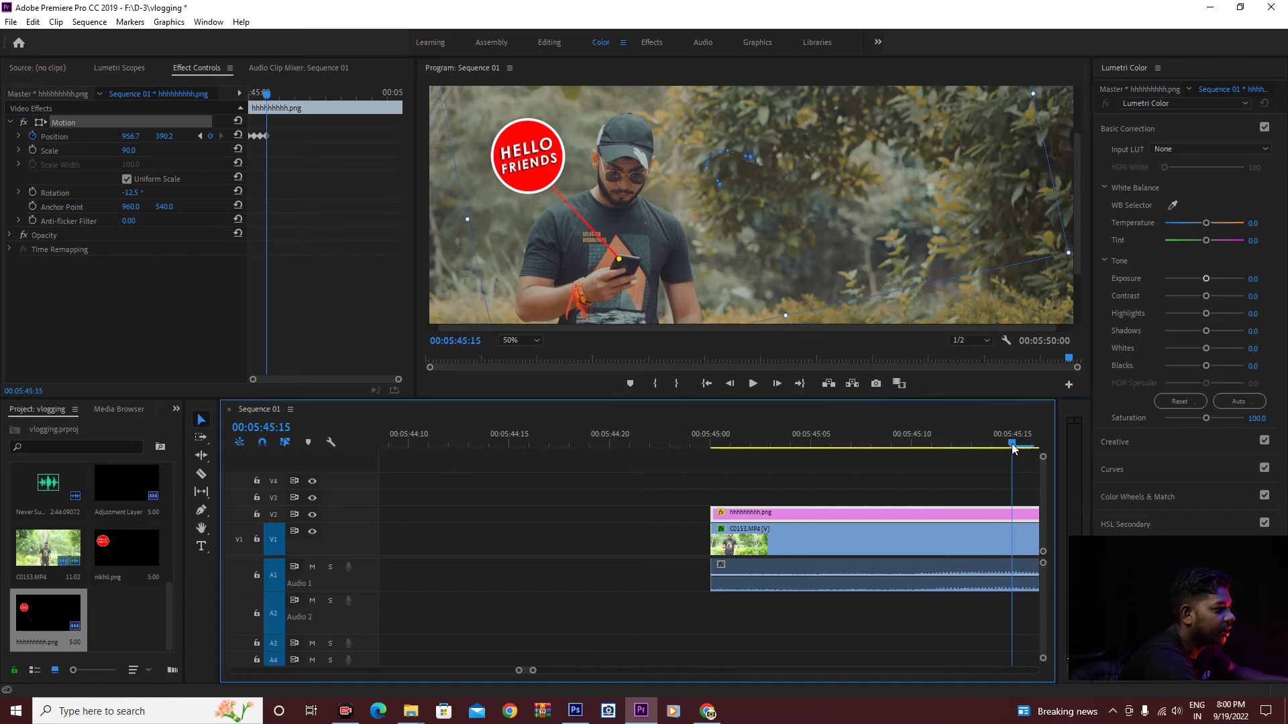
key("shift+Right")
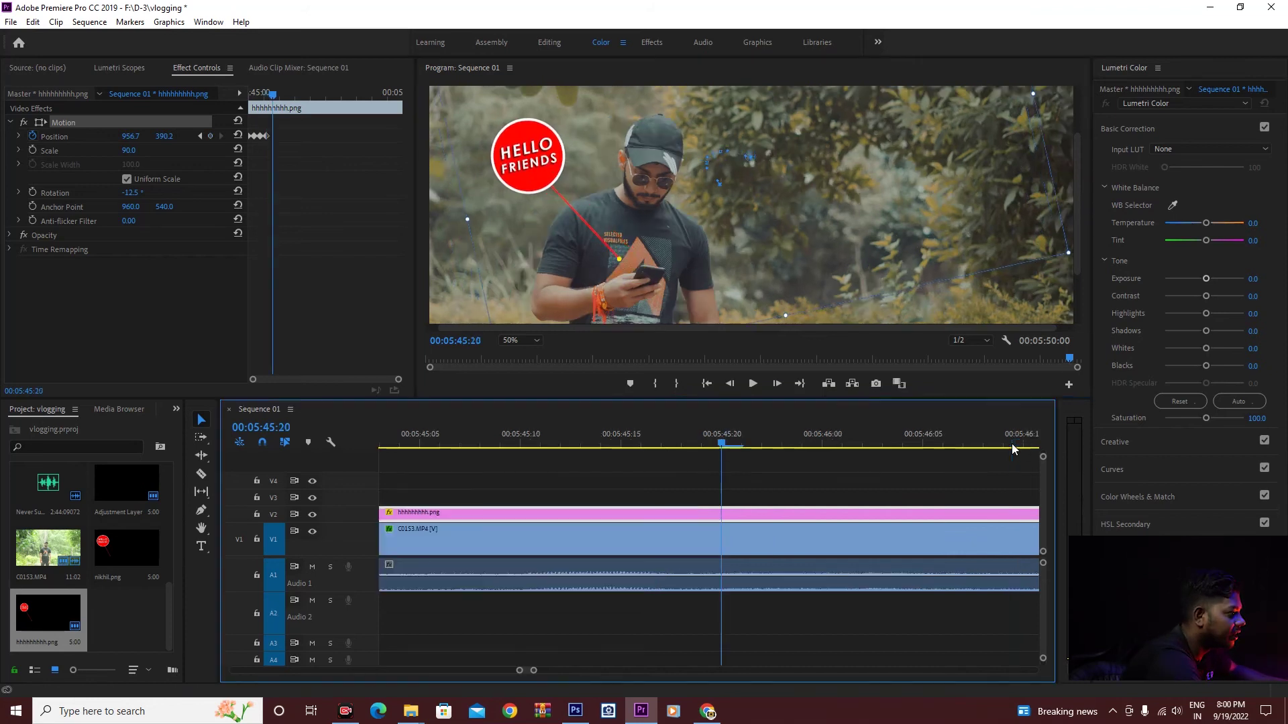
left_click_drag(531, 167, 554, 178)
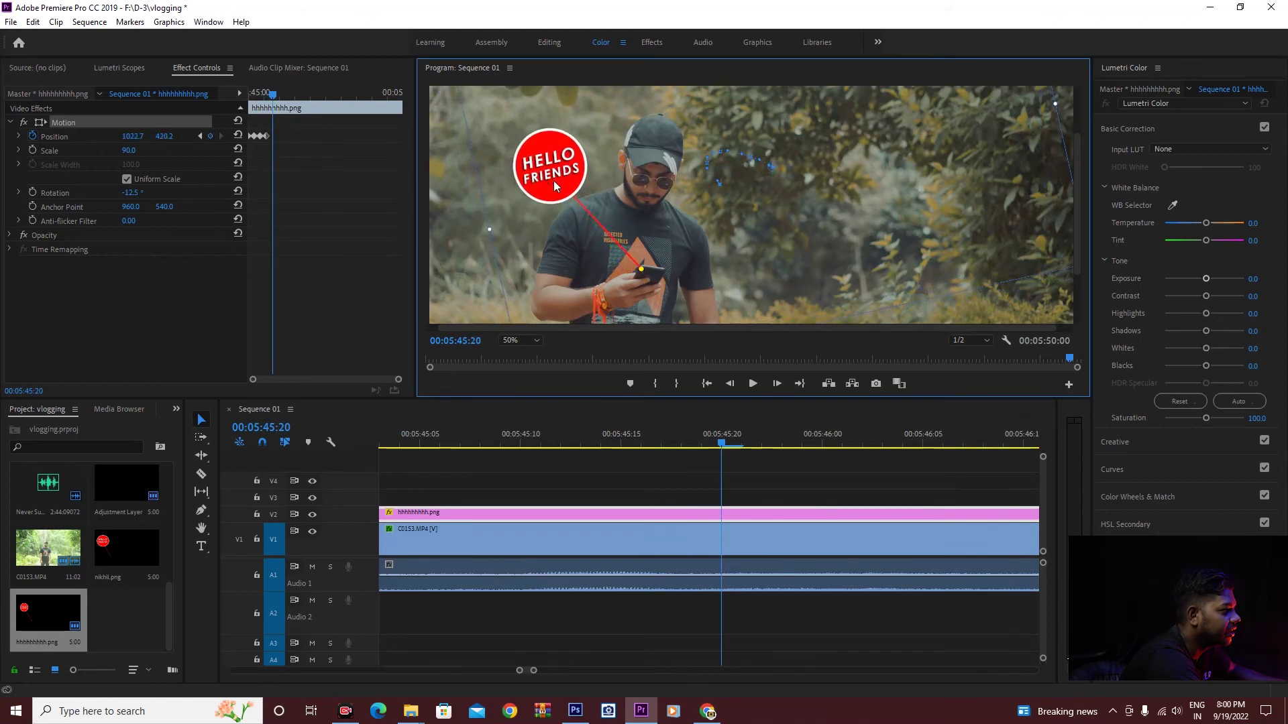
left_click(722, 443)
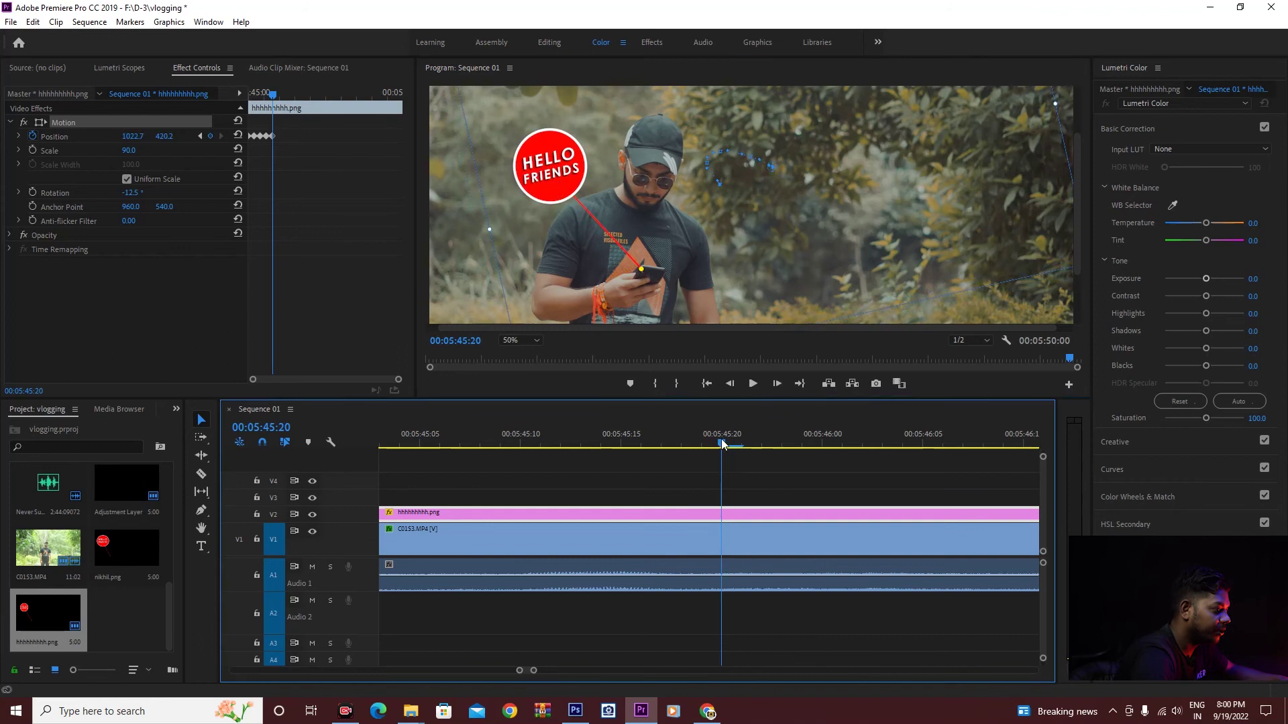
key("shift+Right")
left_click_drag(551, 179, 553, 182)
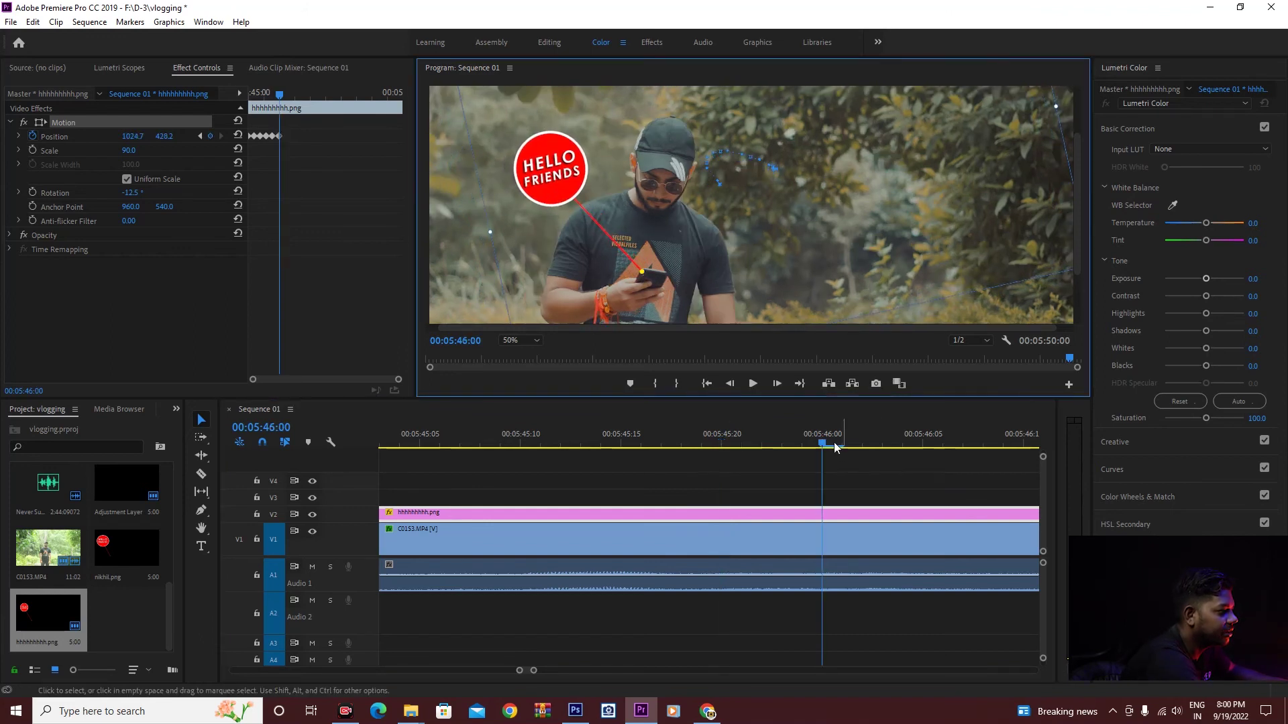
left_click_drag(836, 448, 923, 447)
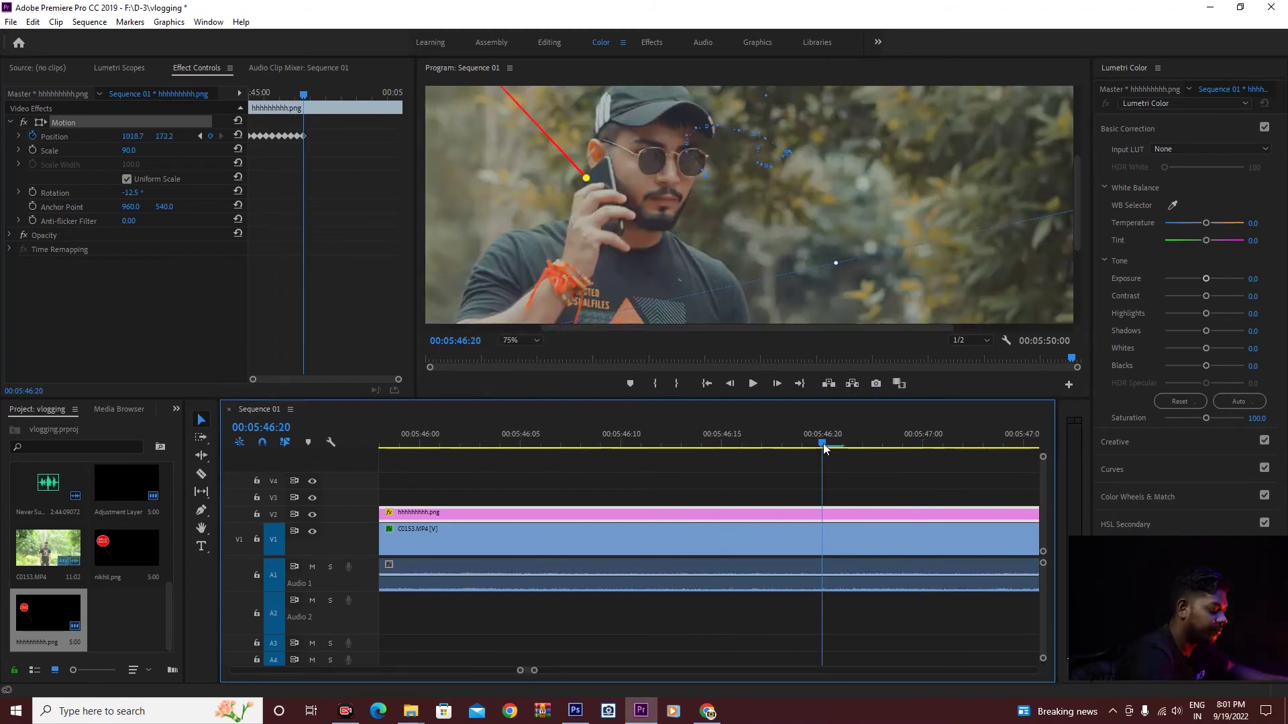
left_click_drag(824, 449, 923, 447)
mouse_move(604, 172)
left_mouse_down()
mouse_move(619, 151)
mouse_move(650, 225)
left_mouse_up()
key("shift+Right")
key("shift+Right")
key("shift+Right")
key("shift+Right")
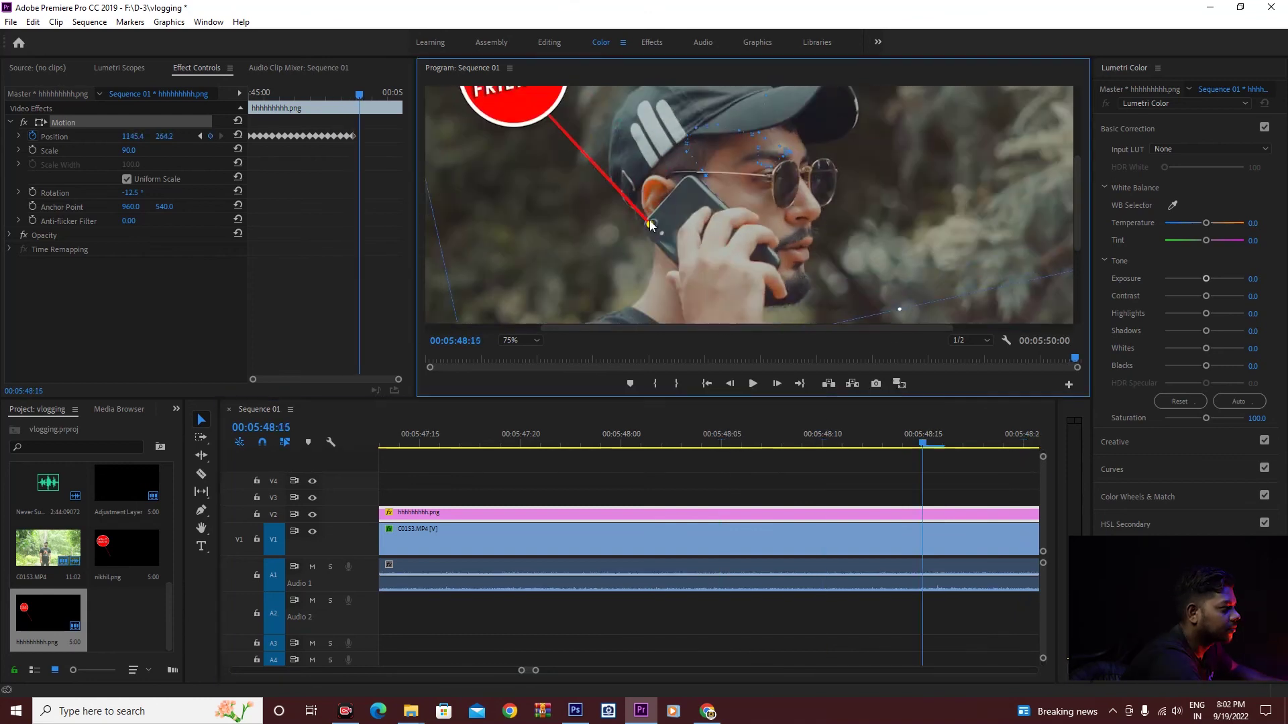
key("shift+Right")
key("shift+Right")
key("shift+Right")
key("shift+Right")
key("shift+Right")
left_click_drag(699, 271, 628, 275)
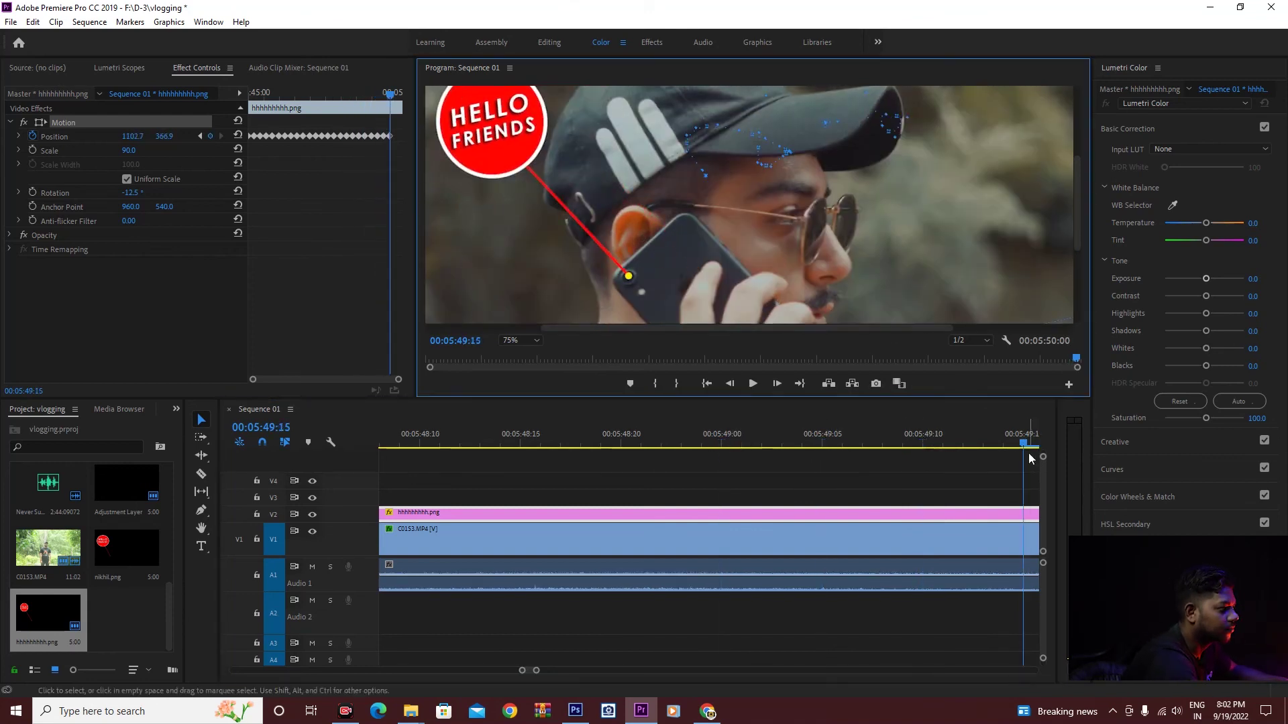
scroll(630, 493, "down", 2)
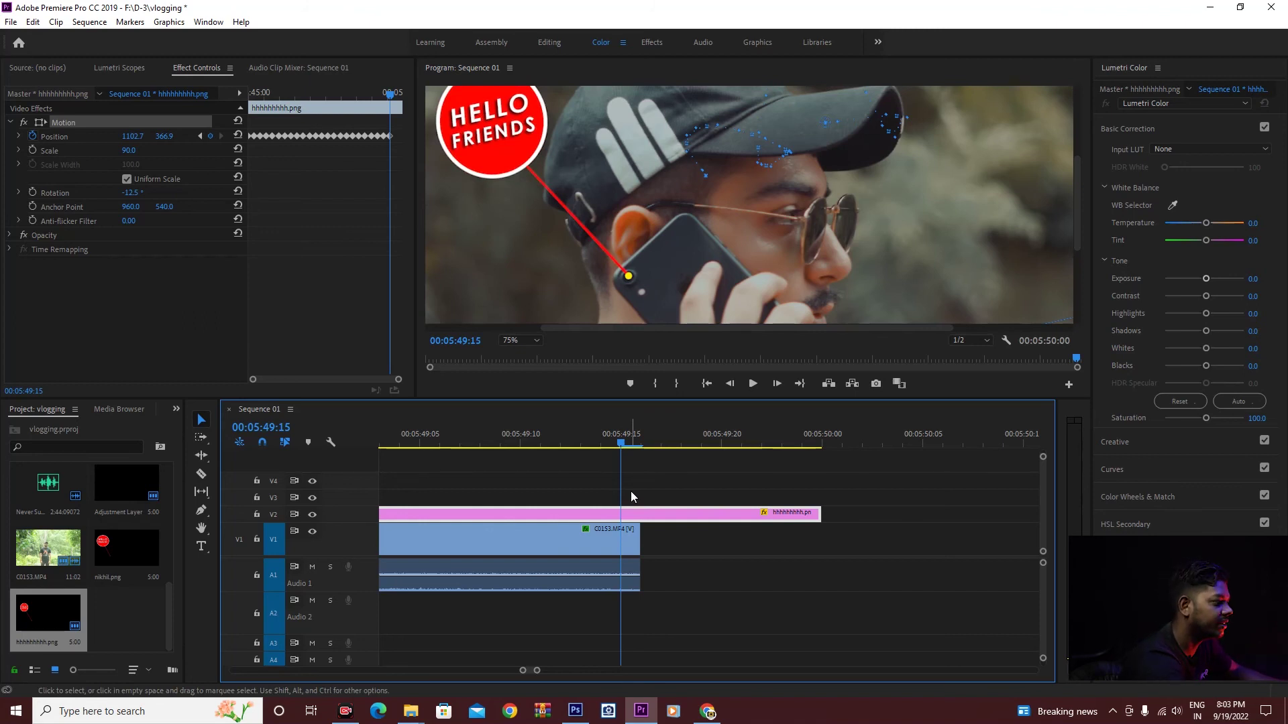
left_click(561, 546)
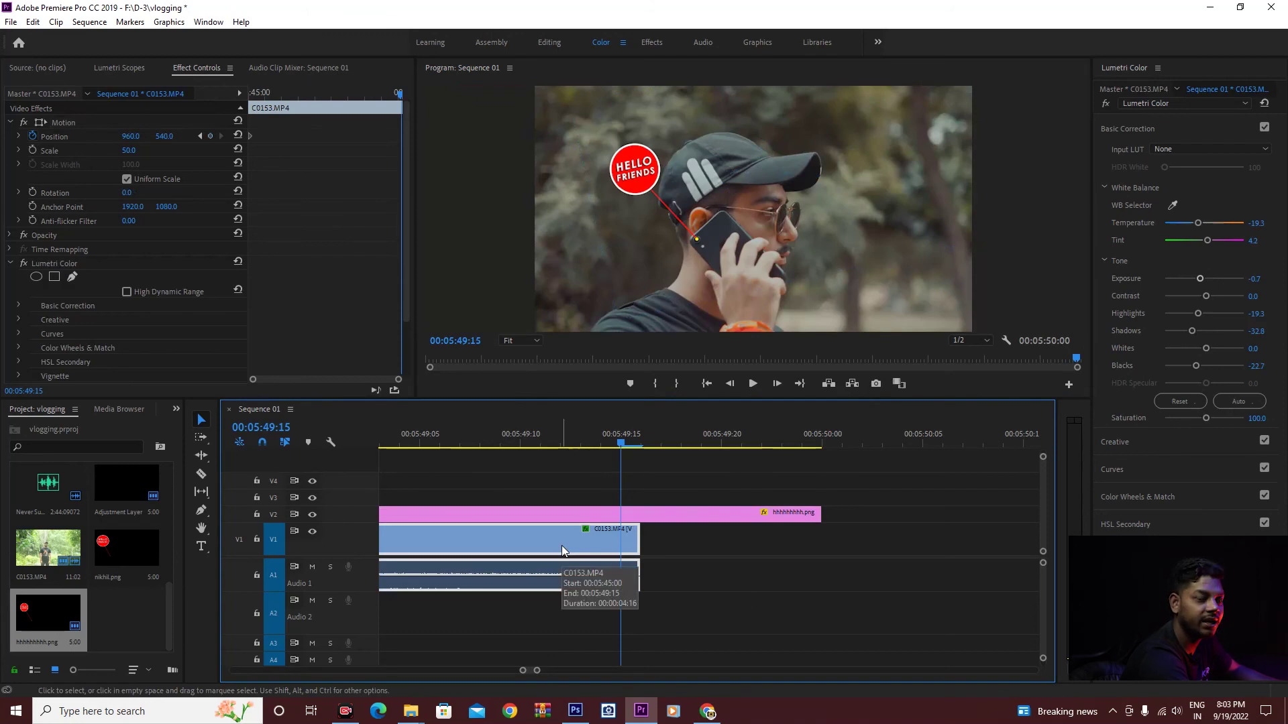
key("Up")
key("minus")
key("minus")
key("minus")
key("space")
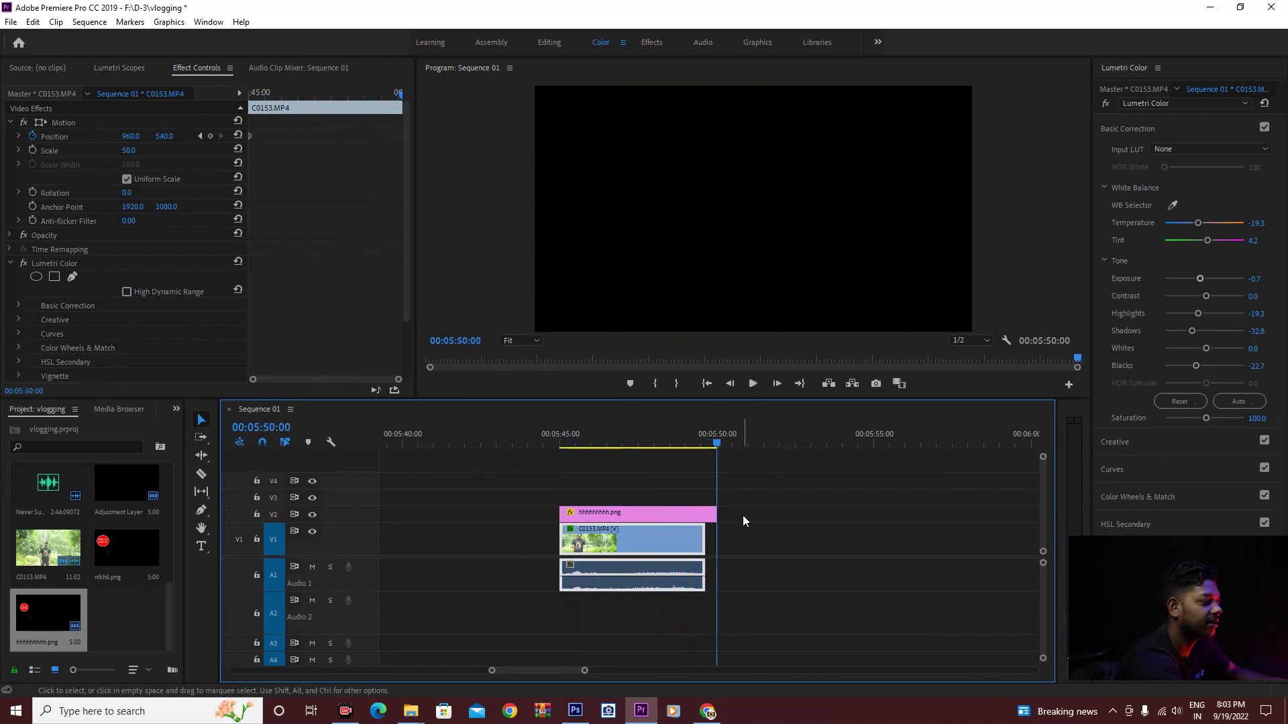
left_click(542, 442)
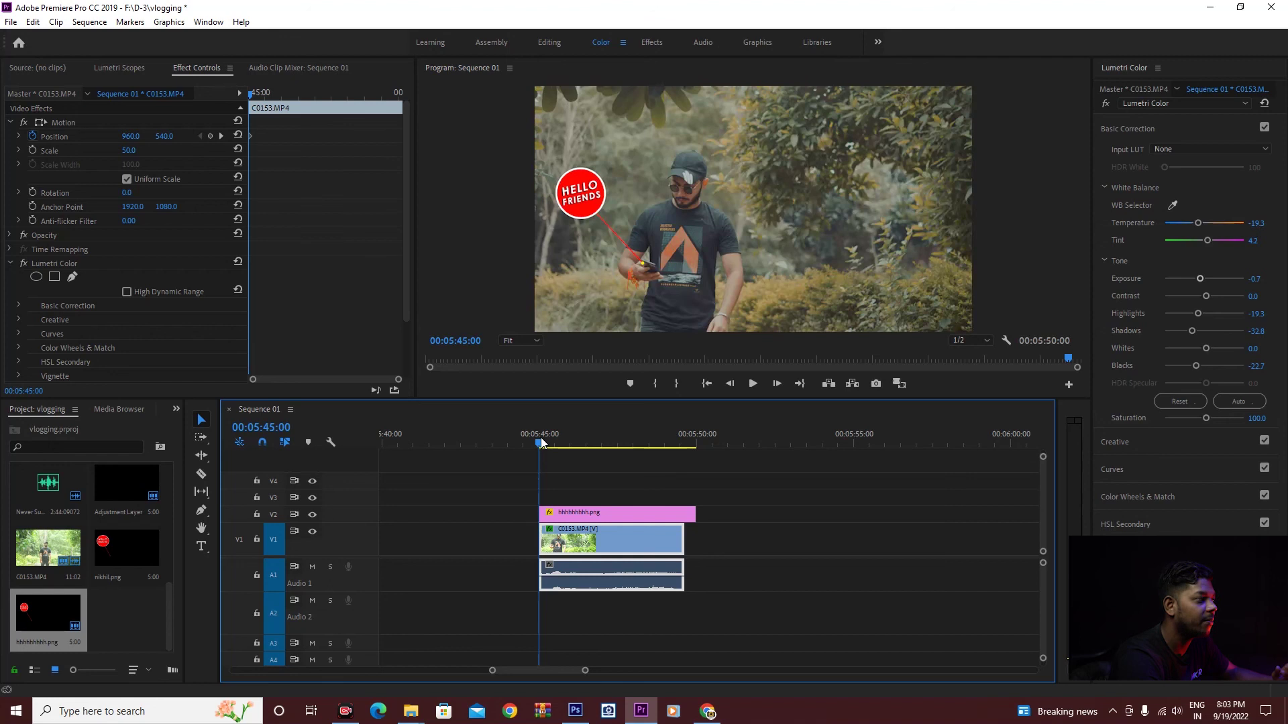
key("space")
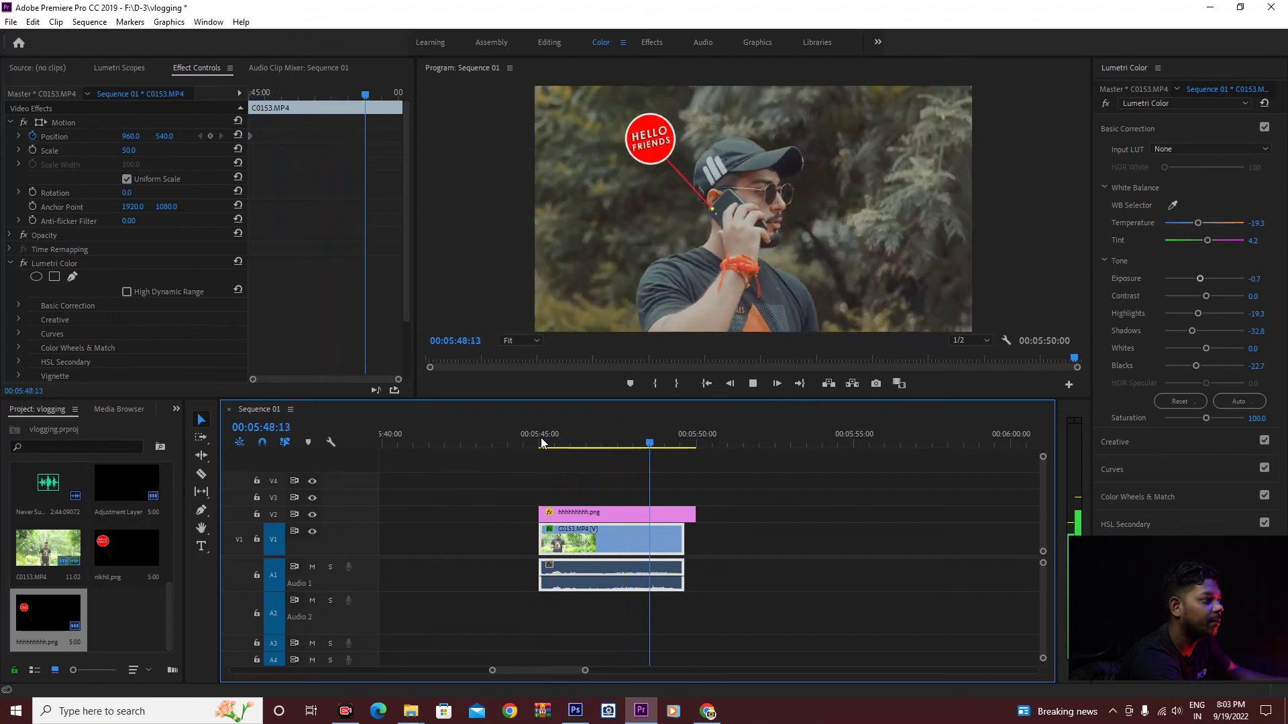
key("space")
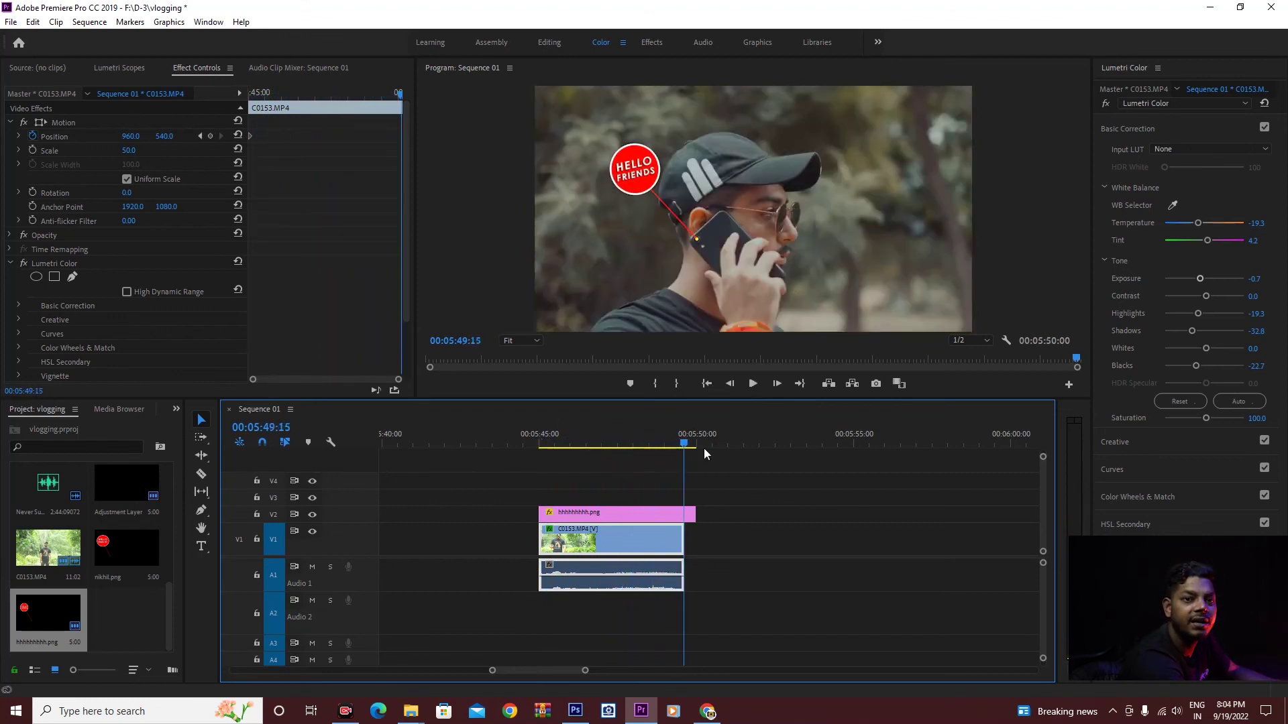